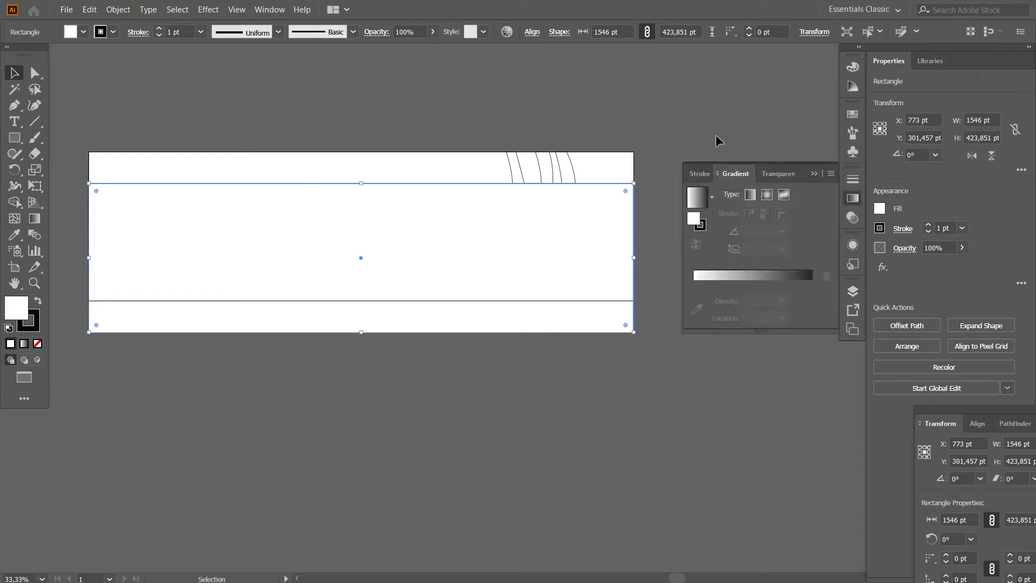
- Give the banner rectangle a linear gradient from purple on the left to dark navy on the right
{"action": "left_click", "coordinate": [702, 198]}
{"action": "double_click", "coordinate": [812, 300]}
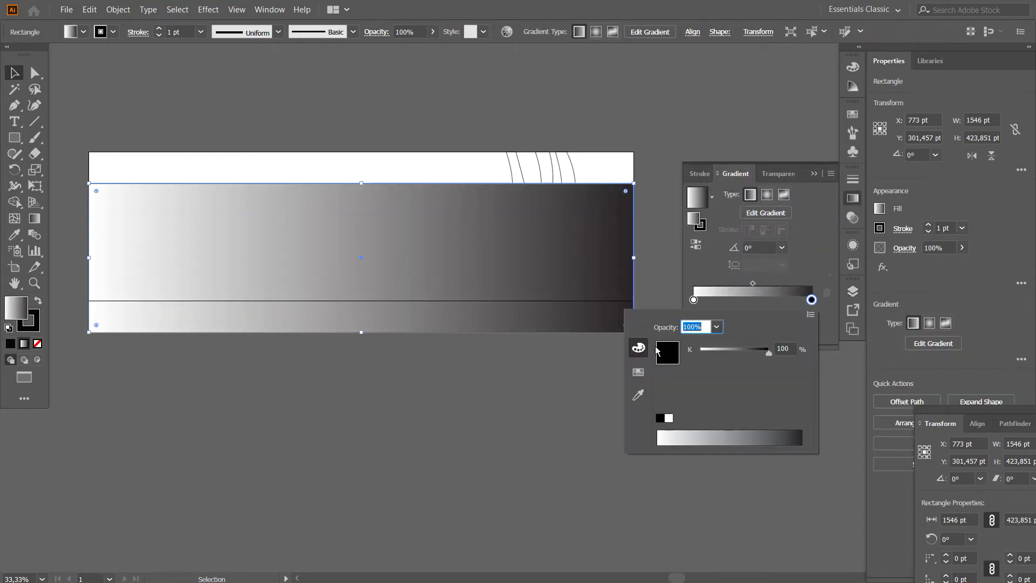
{"action": "double_click", "coordinate": [666, 347]}
{"action": "left_click", "coordinate": [534, 266]}
{"action": "left_click", "coordinate": [439, 324]}
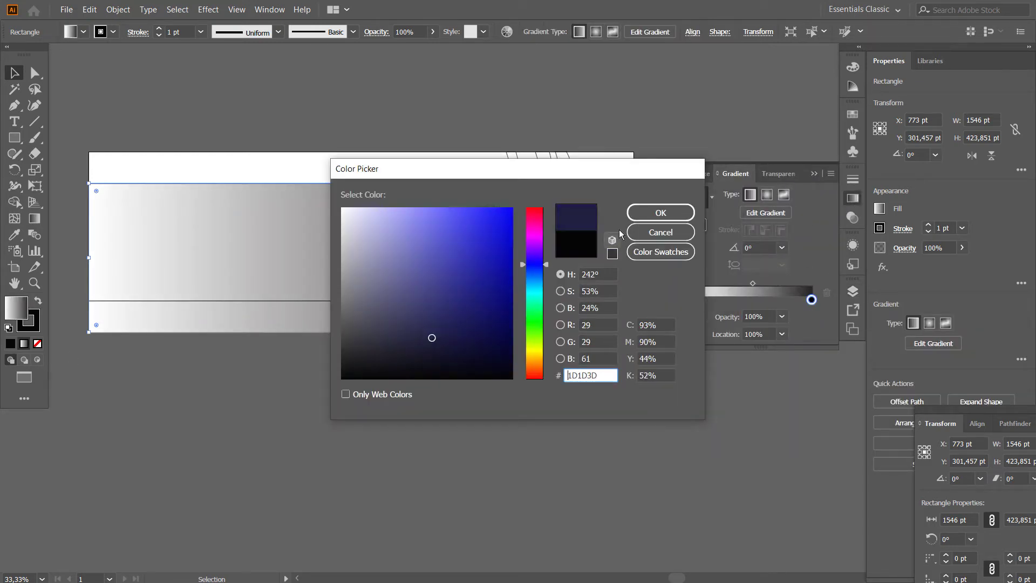
{"action": "left_click", "coordinate": [660, 212]}
{"action": "double_click", "coordinate": [695, 300]}
{"action": "double_click", "coordinate": [637, 347]}
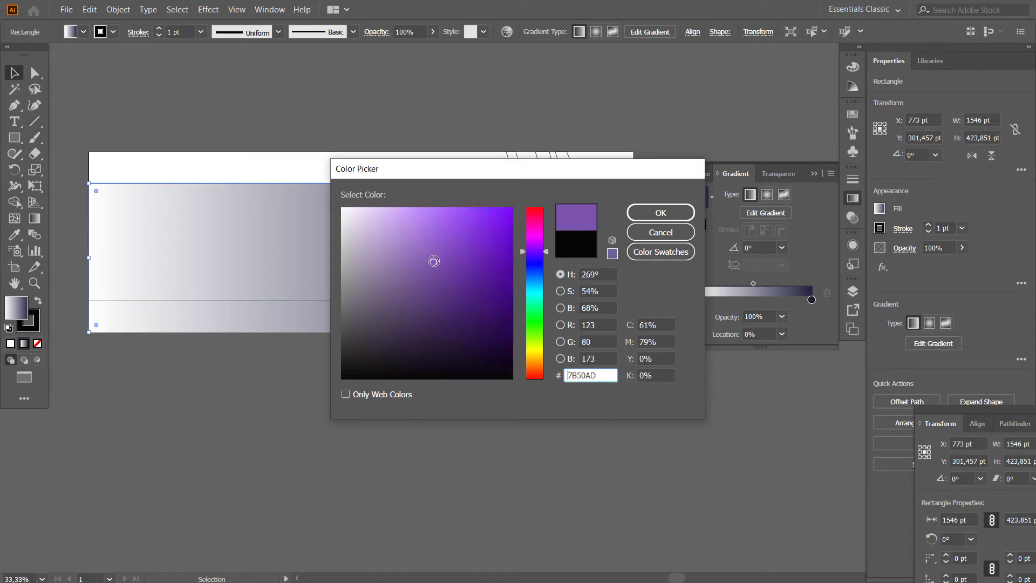
{"action": "left_click", "coordinate": [660, 212]}
- Add a light purple middle gradient stop and shift it toward the left
{"action": "double_click", "coordinate": [749, 300]}
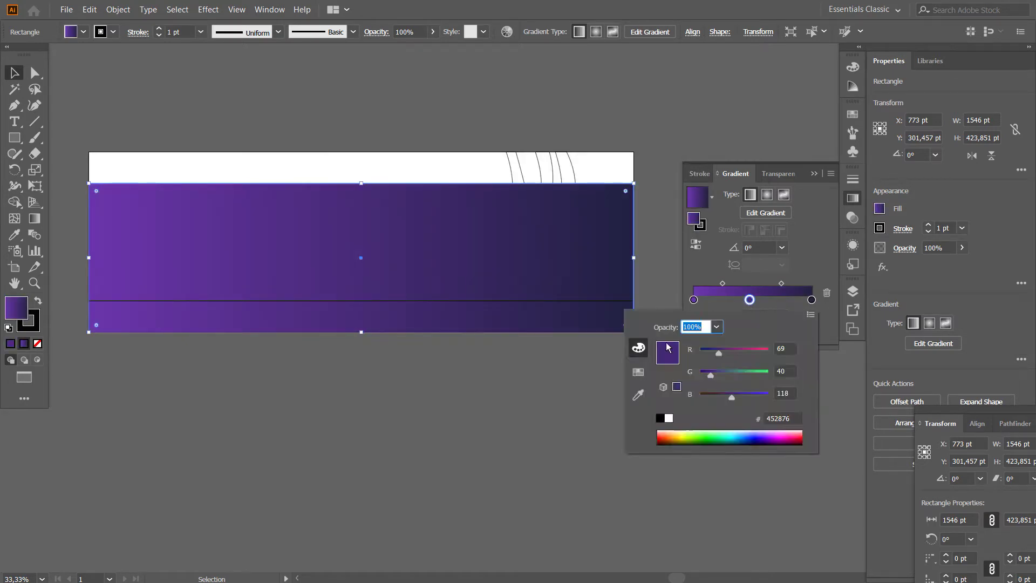
{"action": "double_click", "coordinate": [666, 347]}
{"action": "left_click", "coordinate": [432, 232]}
{"action": "left_click", "coordinate": [660, 212]}
{"action": "left_click_drag", "start_coordinate": [750, 299], "coordinate": [722, 300]}
{"action": "left_click", "coordinate": [702, 299]}
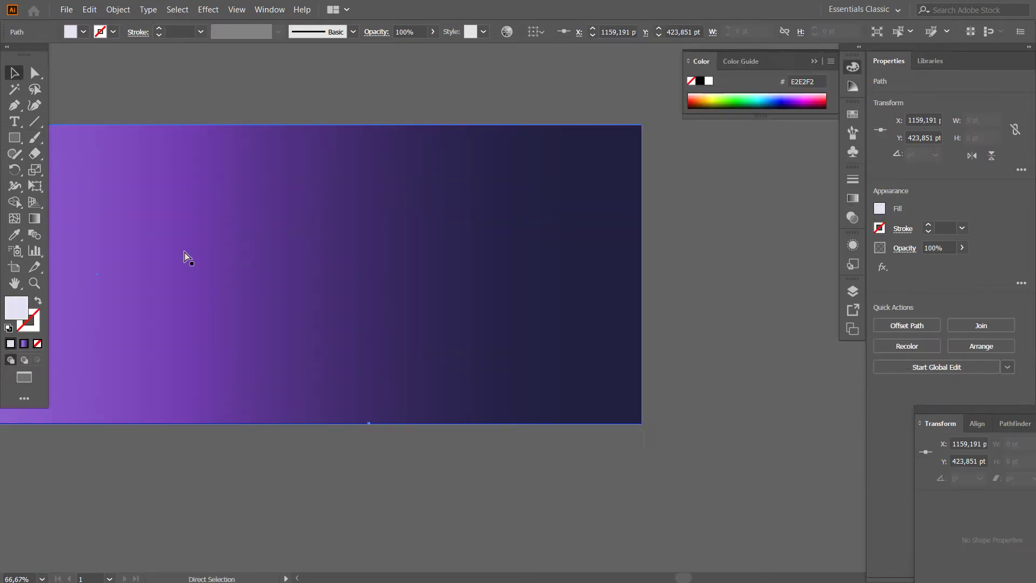
- Draw a closed curved ribbon with the Pen, from the bottom edge to the top and back
{"action": "key", "text": "p"}
{"action": "left_click", "coordinate": [342, 423]}
{"action": "left_click_drag", "start_coordinate": [399, 334], "coordinate": [452, 297]}
{"action": "left_click_drag", "start_coordinate": [491, 151], "coordinate": [487, 205]}
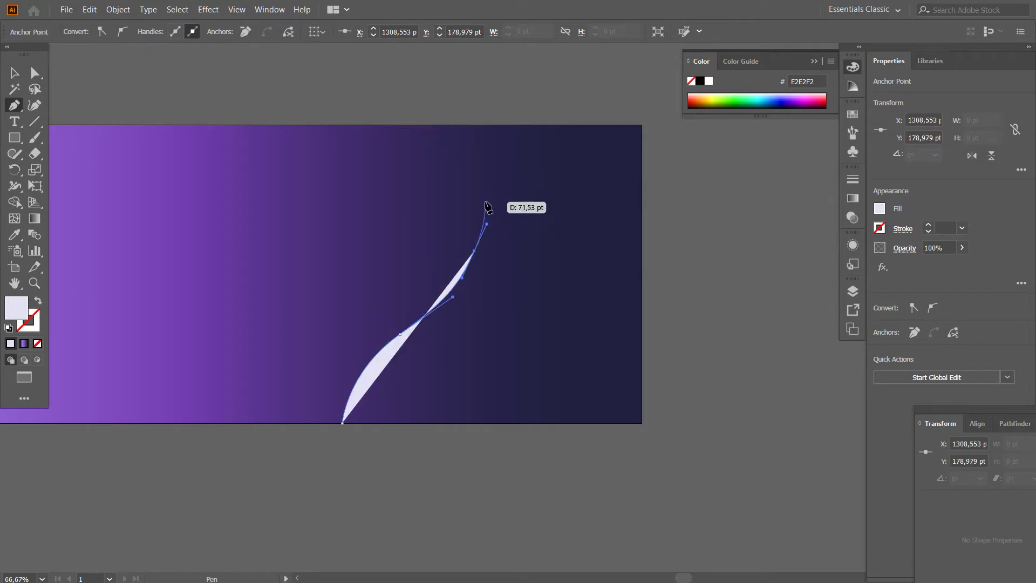
{"action": "left_click", "coordinate": [444, 125]}
{"action": "left_click", "coordinate": [494, 125]}
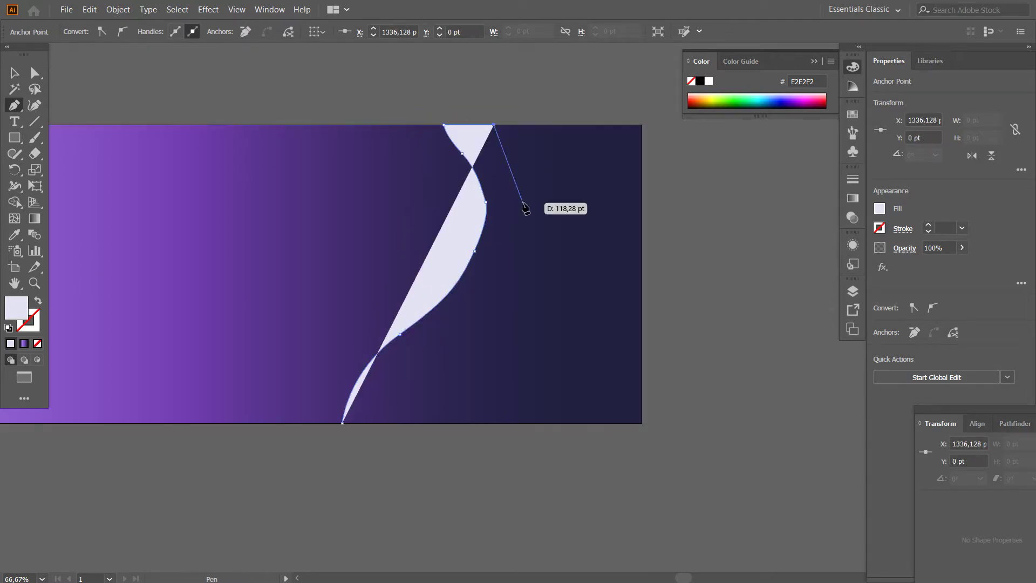
{"action": "left_click_drag", "start_coordinate": [459, 310], "coordinate": [446, 323]}
{"action": "left_click_drag", "start_coordinate": [417, 429], "coordinate": [418, 428]}
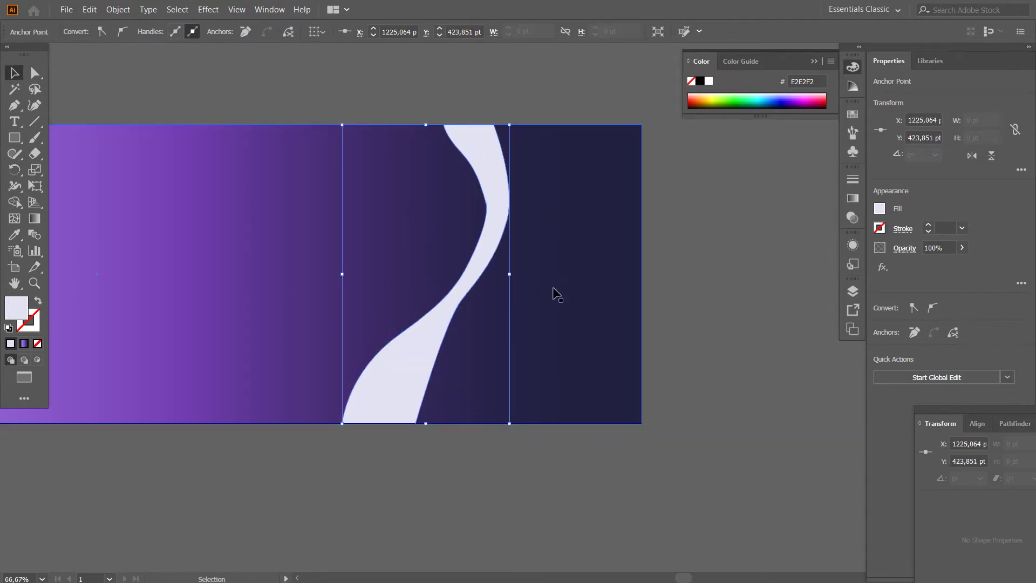
{"action": "key", "text": "a"}
{"action": "scroll", "coordinate": [497, 254], "scroll_direction": "up", "scroll_amount": 3}
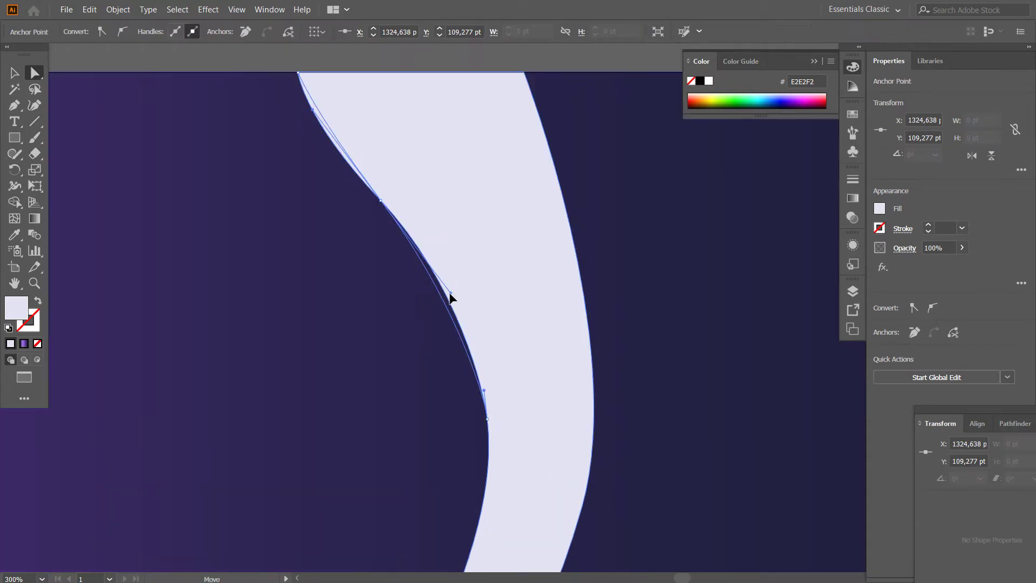
- Nudge the ribbon's bottom anchor and reshape its right edge curve
{"action": "scroll", "coordinate": [705, 410], "scroll_direction": "down", "scroll_amount": 5}
{"action": "left_click", "coordinate": [435, 492]}
{"action": "scroll", "coordinate": [463, 342], "scroll_direction": "down", "scroll_amount": 3}
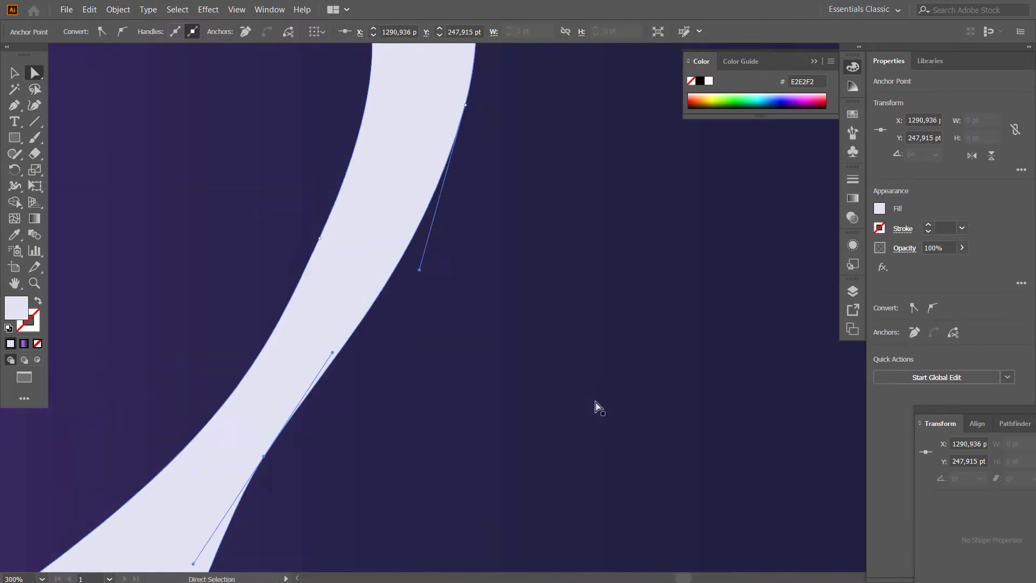
{"action": "scroll", "coordinate": [598, 408], "scroll_direction": "down", "scroll_amount": 4}
{"action": "scroll", "coordinate": [475, 497], "scroll_direction": "up", "scroll_amount": 1}
{"action": "left_click_drag", "start_coordinate": [433, 516], "coordinate": [433, 517]}
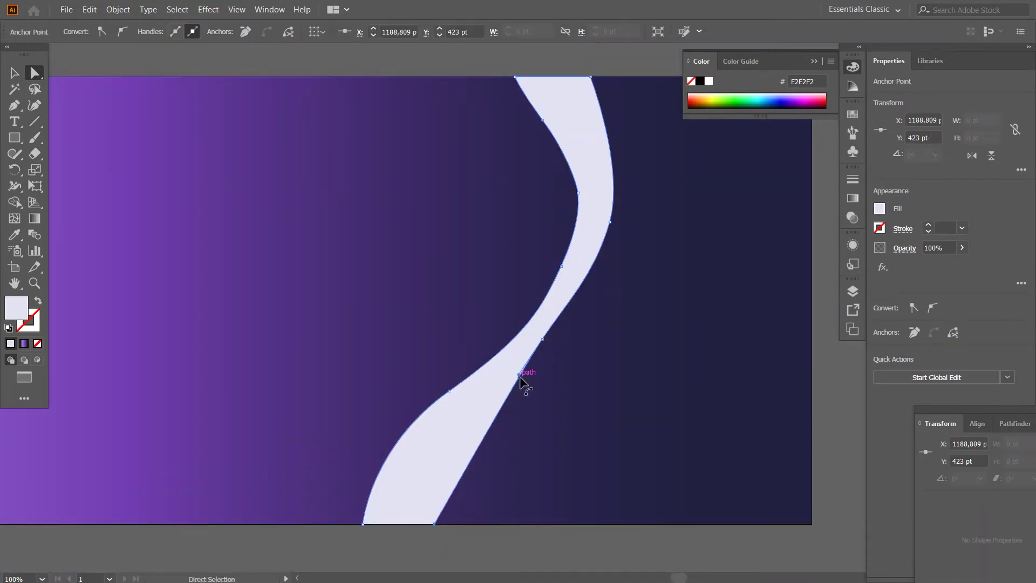
{"action": "left_click_drag", "start_coordinate": [519, 377], "coordinate": [540, 355]}
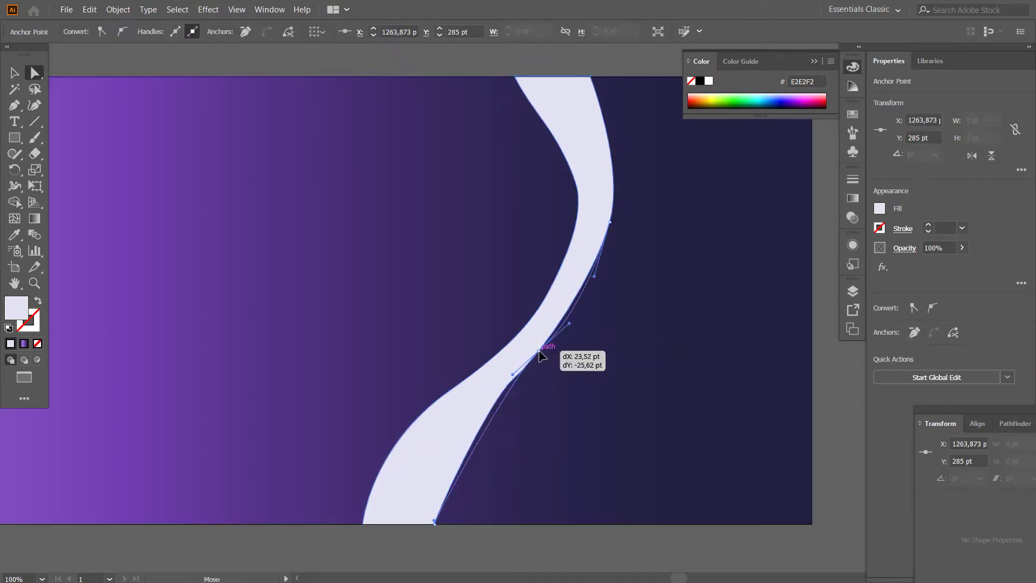
{"action": "left_click_drag", "start_coordinate": [575, 304], "coordinate": [594, 307]}
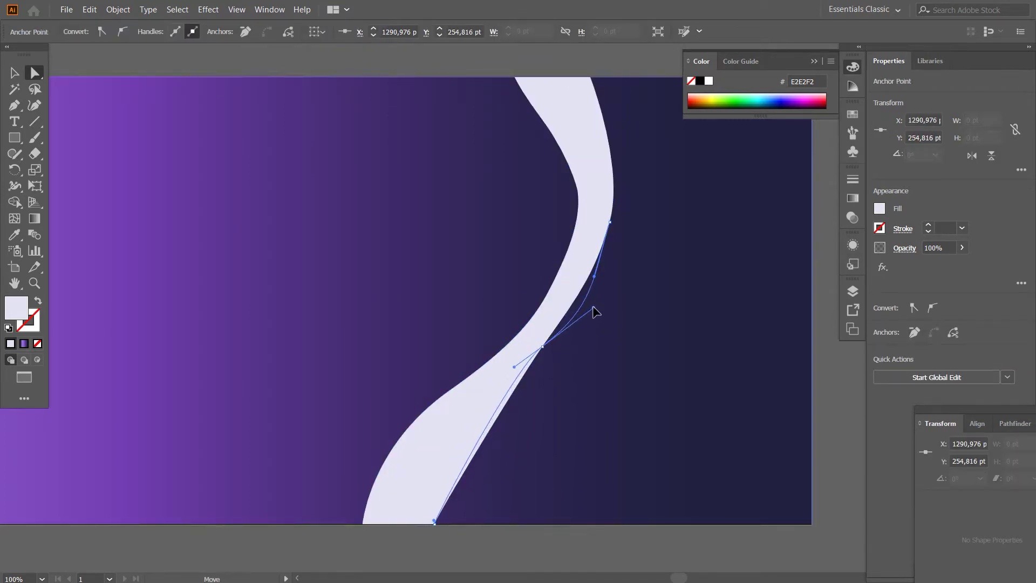
{"action": "scroll", "coordinate": [571, 371], "scroll_direction": "up", "scroll_amount": 3}
- Zoom in on the ribbon's upper curve and smooth its lower curve
{"action": "left_click", "coordinate": [578, 261]}
{"action": "scroll", "coordinate": [581, 269], "scroll_direction": "up", "scroll_amount": 2}
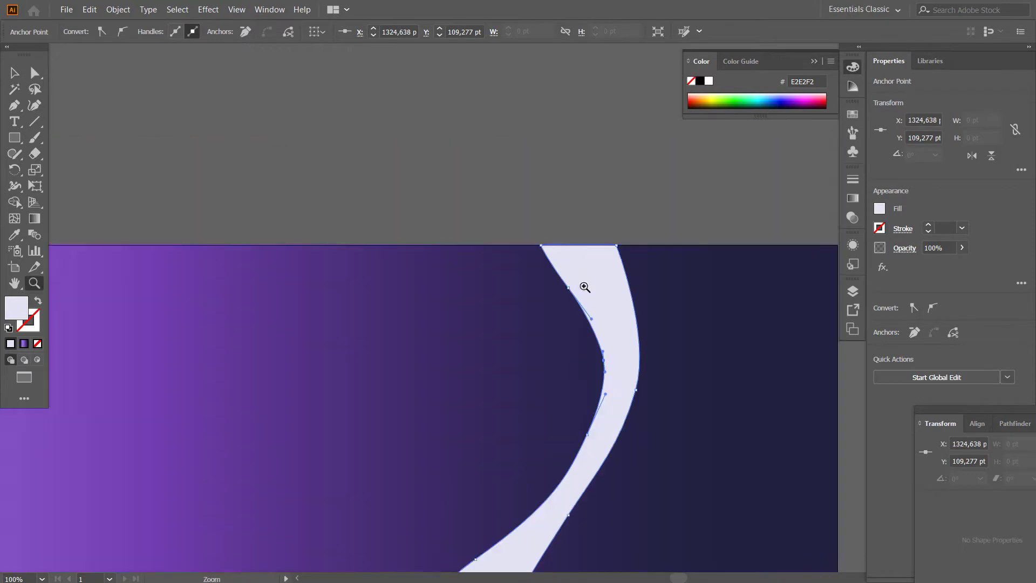
{"action": "key", "text": "z"}
{"action": "left_click", "coordinate": [143, 108]}
{"action": "scroll", "coordinate": [637, 364], "scroll_direction": "down", "scroll_amount": 2}
{"action": "scroll", "coordinate": [648, 372], "scroll_direction": "down", "scroll_amount": 1}
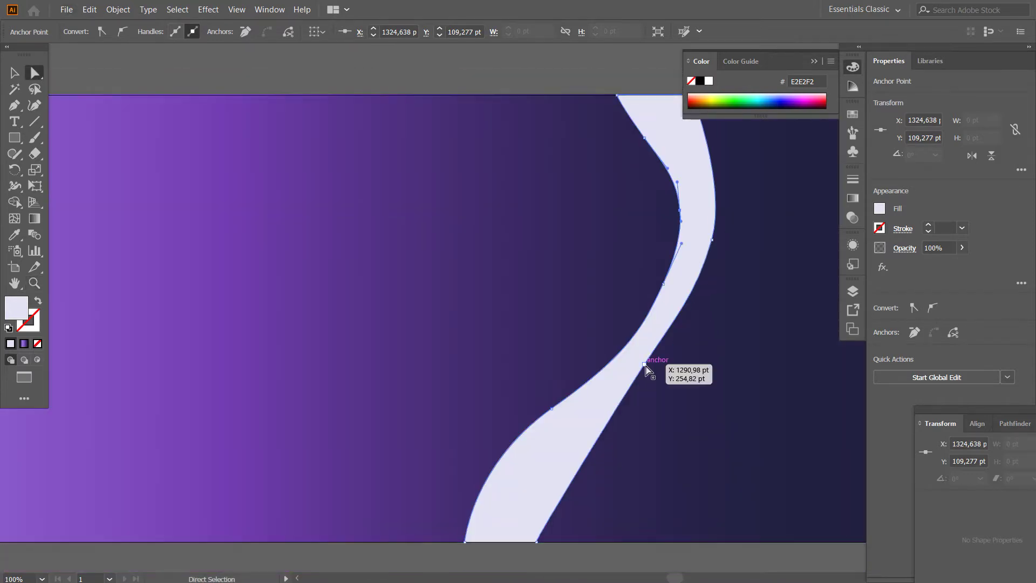
{"action": "left_click_drag", "start_coordinate": [693, 327], "coordinate": [694, 326]}
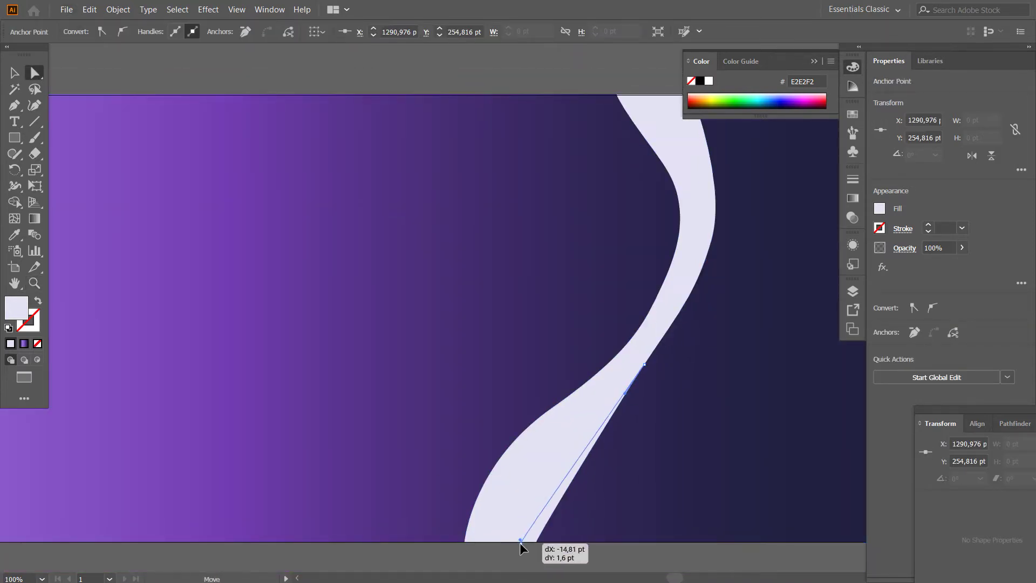
- Bend the ribbon's middle into a smoother S-curve
{"action": "scroll", "coordinate": [567, 387], "scroll_direction": "up", "scroll_amount": 2}
{"action": "scroll", "coordinate": [549, 334], "scroll_direction": "down", "scroll_amount": 2}
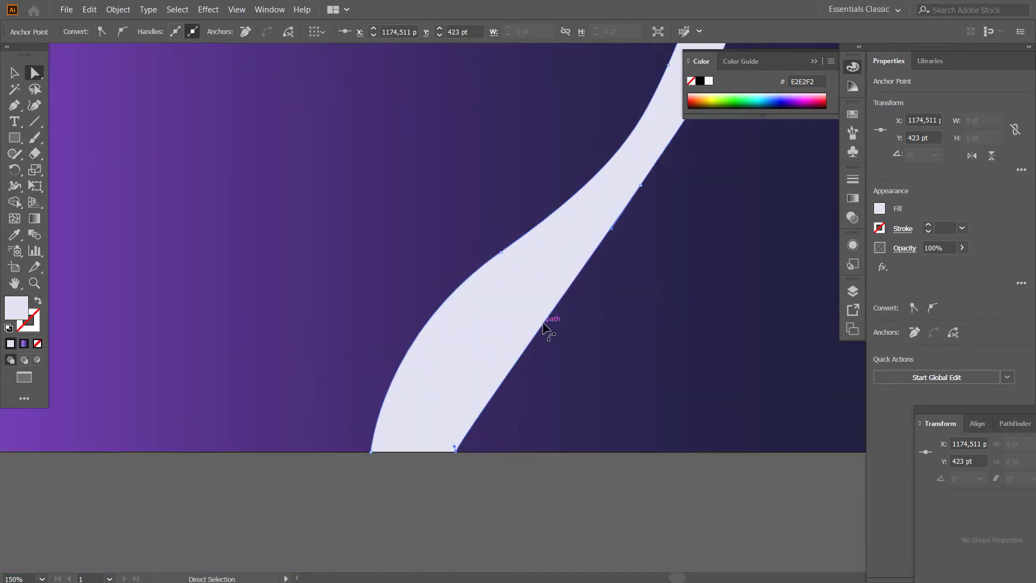
{"action": "scroll", "coordinate": [595, 319], "scroll_direction": "up", "scroll_amount": 2}
{"action": "left_click", "coordinate": [662, 242]}
{"action": "left_click", "coordinate": [588, 301]}
{"action": "mouse_move", "coordinate": [661, 251]}
{"action": "left_mouse_down"}
{"action": "mouse_move", "coordinate": [604, 294]}
{"action": "mouse_move", "coordinate": [736, 301]}
{"action": "mouse_move", "coordinate": [676, 238]}
{"action": "mouse_move", "coordinate": [650, 320]}
{"action": "left_mouse_up"}
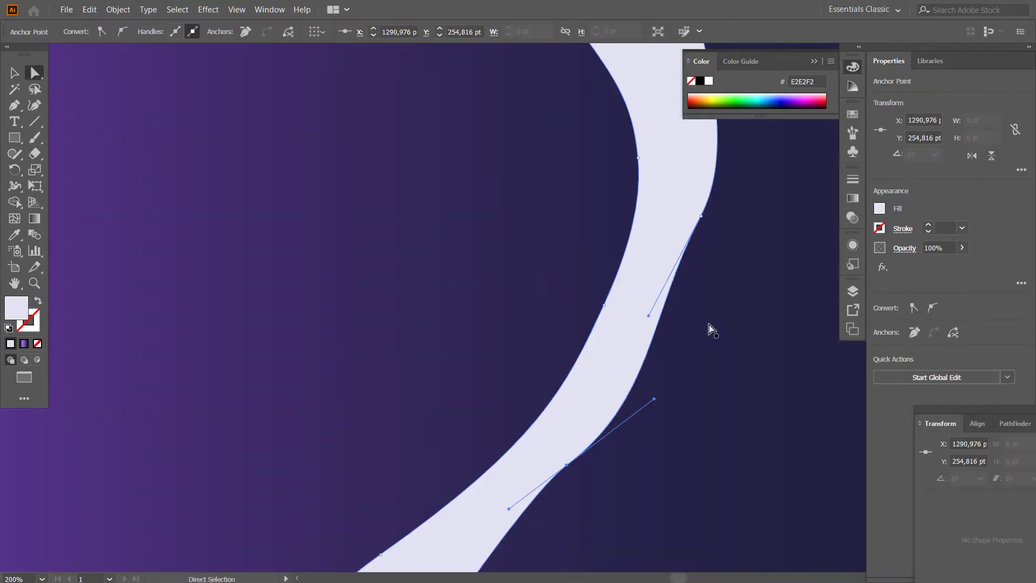
{"action": "scroll", "coordinate": [720, 288], "scroll_direction": "down", "scroll_amount": 2}
- Move and slightly widen the gradient banner rectangle
{"action": "left_click", "coordinate": [14, 72]}
{"action": "scroll", "coordinate": [348, 280], "scroll_direction": "down", "scroll_amount": 1}
{"action": "left_click", "coordinate": [349, 281]}
{"action": "left_click_drag", "start_coordinate": [337, 293], "coordinate": [464, 268]}
{"action": "scroll", "coordinate": [548, 308], "scroll_direction": "up", "scroll_amount": 2}
{"action": "scroll", "coordinate": [548, 307], "scroll_direction": "down", "scroll_amount": 2}
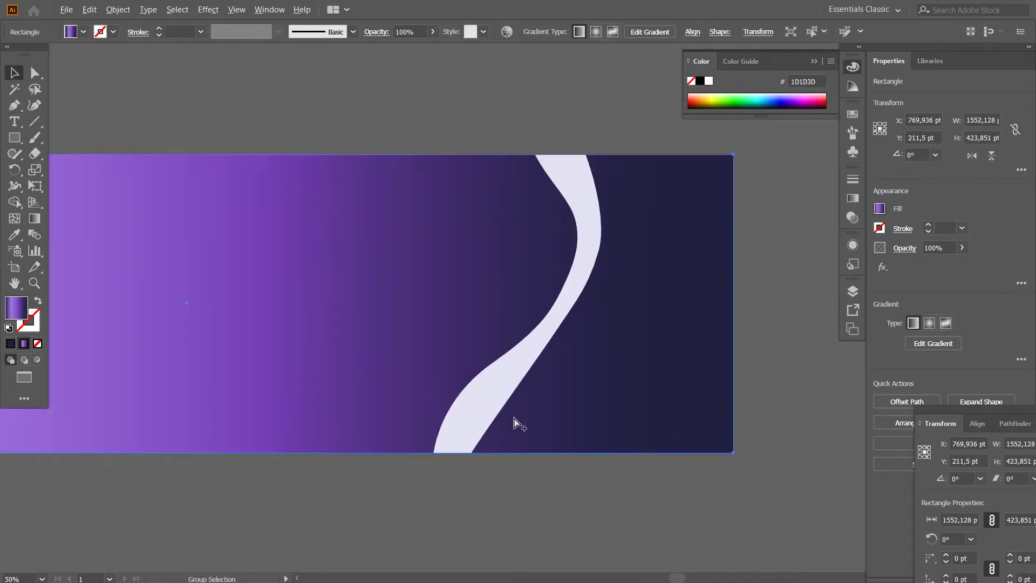
- Duplicate the ribbon to its right and adjust the copy's anchor points
{"action": "left_click", "coordinate": [459, 397]}
{"action": "left_click_drag", "start_coordinate": [458, 398], "coordinate": [543, 428]}
{"action": "scroll", "coordinate": [556, 285], "scroll_direction": "up", "scroll_amount": 3}
{"action": "key", "text": "a"}
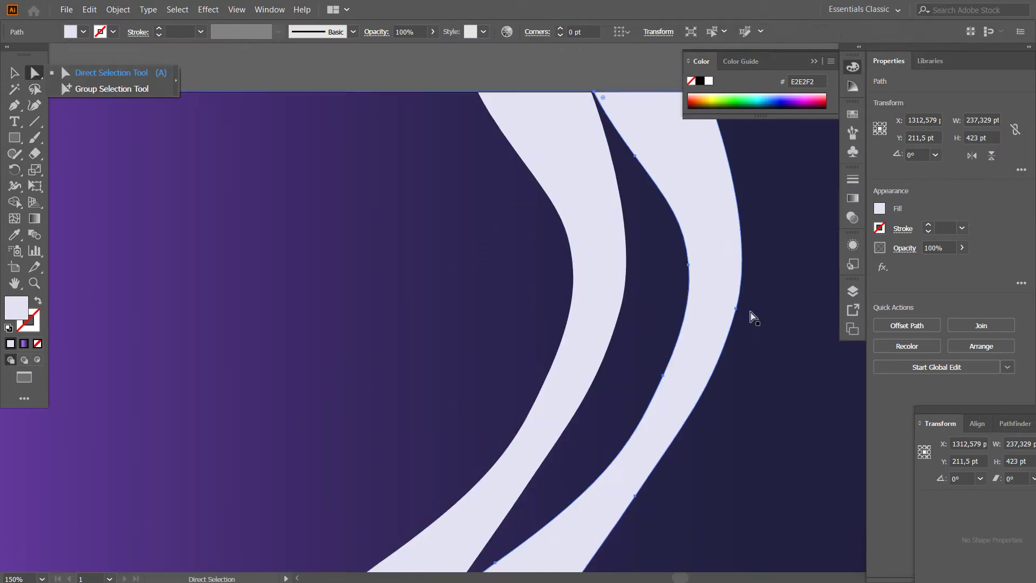
{"action": "left_click", "coordinate": [690, 265]}
{"action": "scroll", "coordinate": [691, 292], "scroll_direction": "down", "scroll_amount": 4}
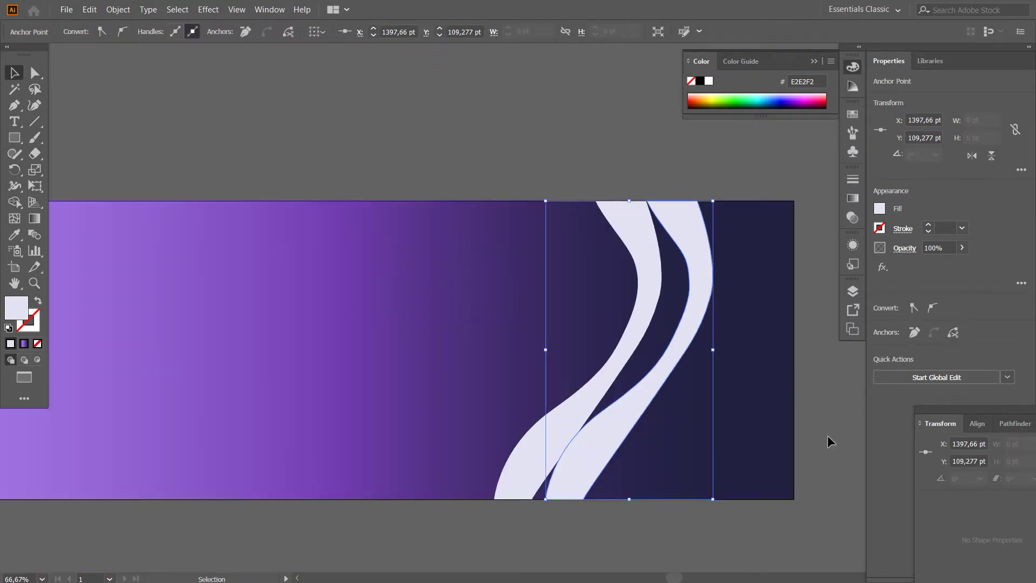
{"action": "key", "text": "p"}
{"action": "scroll", "coordinate": [535, 541], "scroll_direction": "up", "scroll_amount": 3}
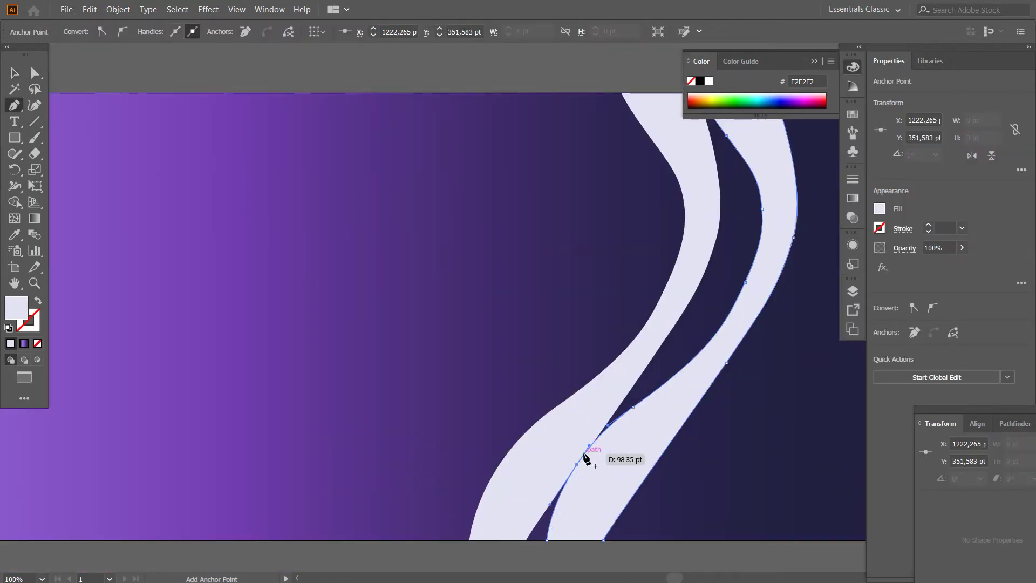
- Select the left ribbon via the Layers panel and apply a gradient fill to it
{"action": "key", "text": "v"}
{"action": "key", "text": "F7"}
{"action": "left_click", "coordinate": [798, 312]}
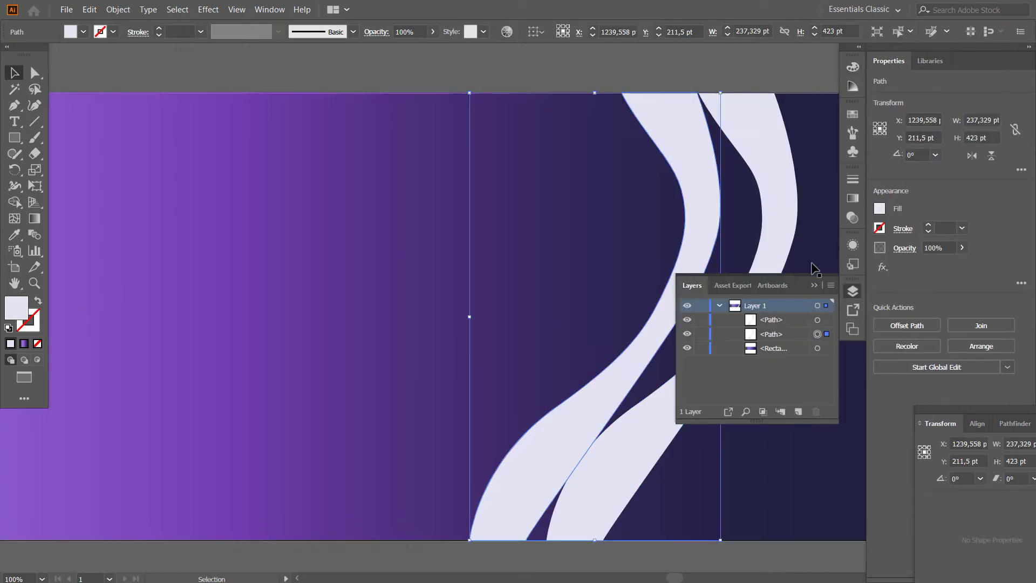
{"action": "key", "text": "F7"}
{"action": "left_click", "coordinate": [858, 201]}
{"action": "left_click", "coordinate": [694, 203]}
- Set the left ribbon's end stop to pinkish red #752945, remove the dark stop, make it radial
{"action": "double_click", "coordinate": [804, 299]}
{"action": "double_click", "coordinate": [641, 340]}
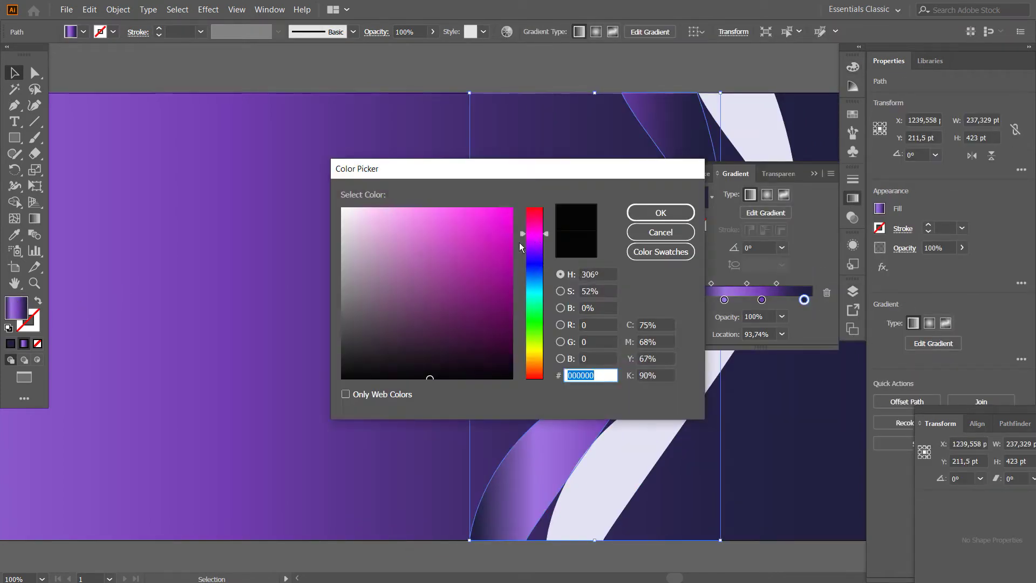
{"action": "left_click", "coordinate": [661, 213]}
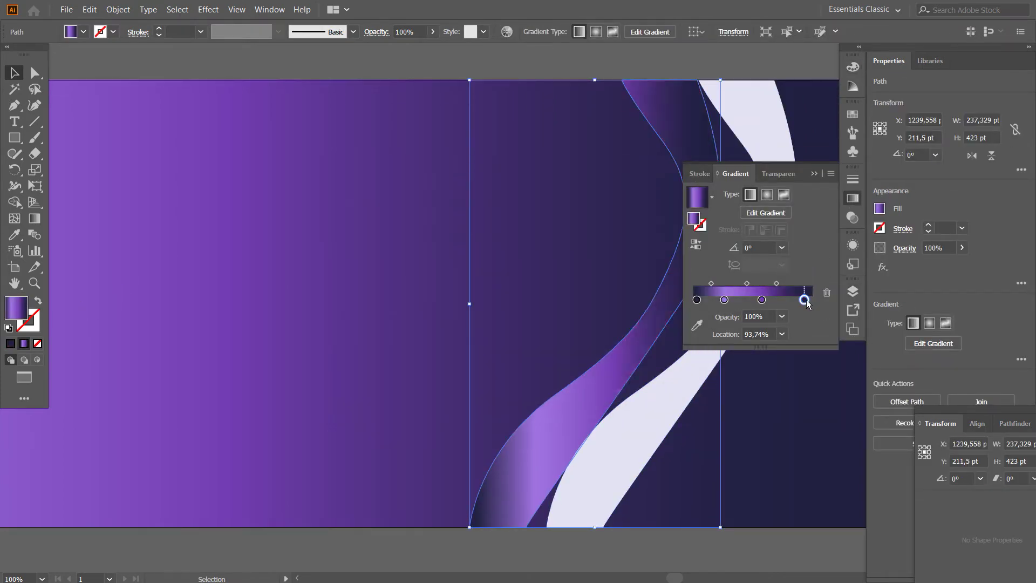
{"action": "double_click", "coordinate": [804, 300]}
{"action": "double_click", "coordinate": [7, 302]}
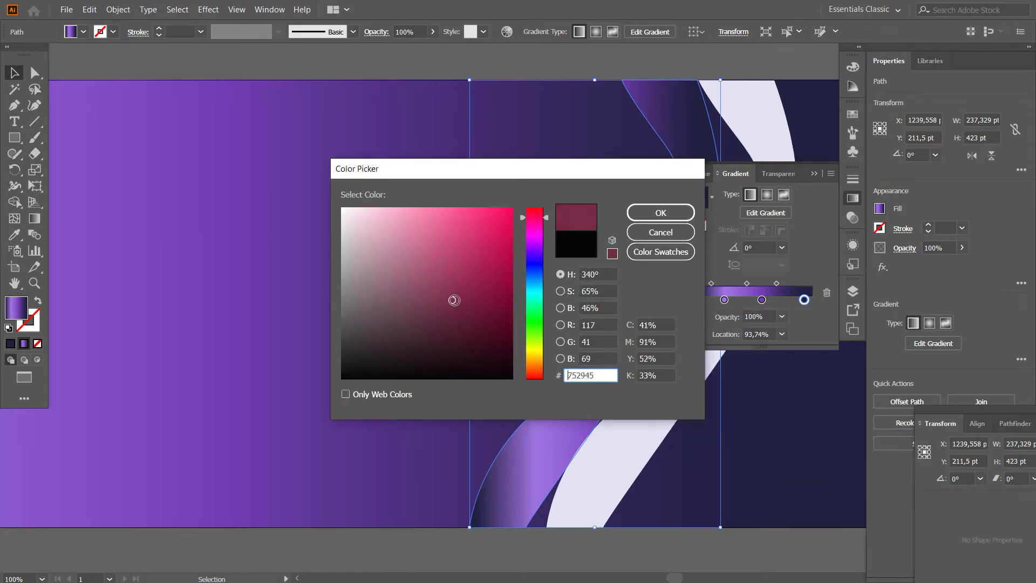
{"action": "left_click", "coordinate": [665, 213]}
{"action": "left_click_drag", "start_coordinate": [814, 292], "coordinate": [792, 303]}
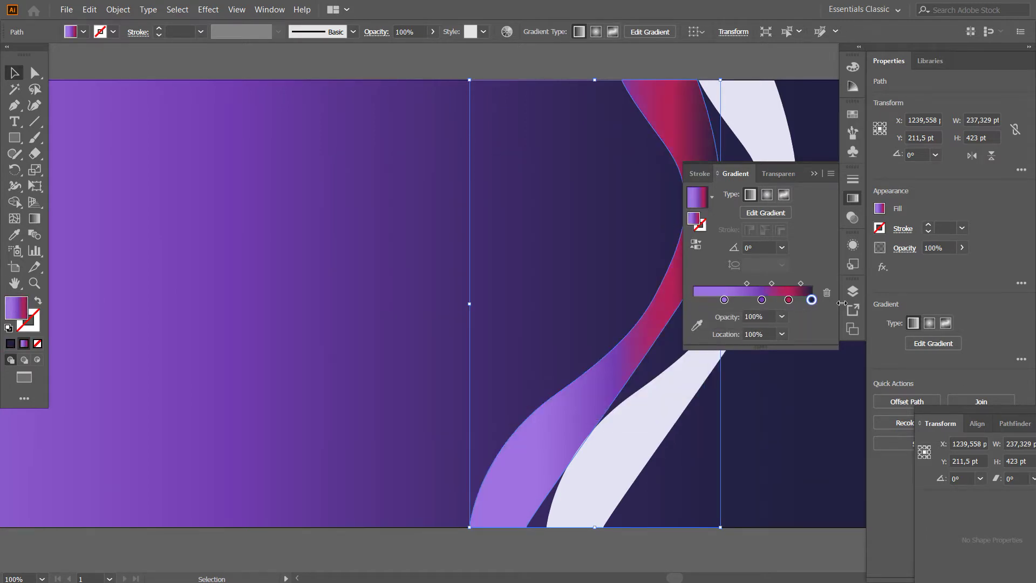
{"action": "left_click", "coordinate": [767, 194]}
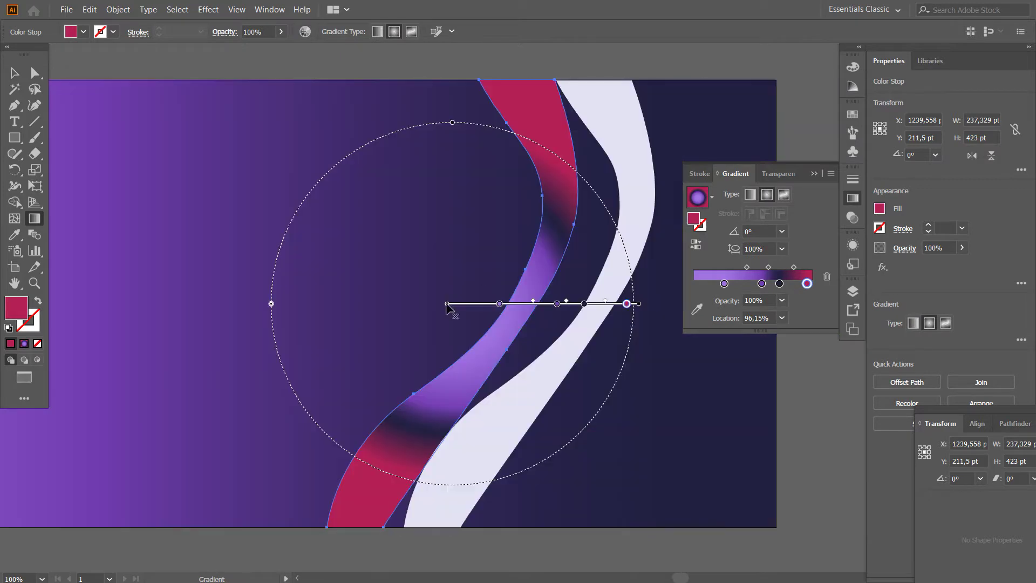
- Switch the ribbon's gradient to linear and place a crimson stop at about 83%
{"action": "key", "text": "ctrl+z"}
{"action": "key", "text": "ctrl+z"}
{"action": "key", "text": "ctrl+z"}
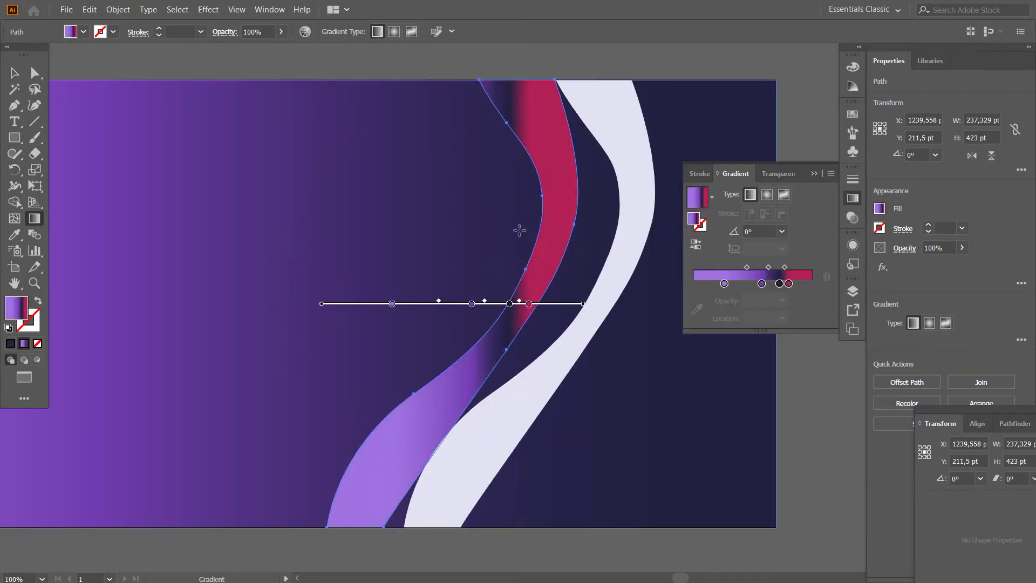
{"action": "left_click", "coordinate": [812, 284]}
{"action": "left_click_drag", "start_coordinate": [812, 283], "coordinate": [735, 283]}
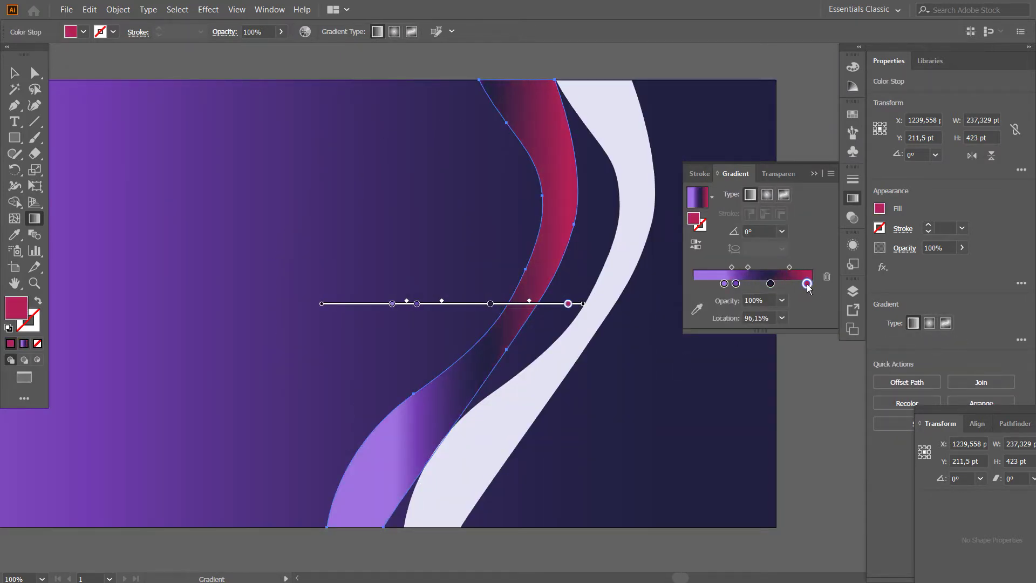
{"action": "double_click", "coordinate": [526, 303]}
{"action": "left_click", "coordinate": [661, 222]}
{"action": "left_click_drag", "start_coordinate": [788, 284], "coordinate": [807, 284]}
{"action": "scroll", "coordinate": [641, 364], "scroll_direction": "down", "scroll_amount": 2}
- Set the leftmost stop to dark purple 2E1D4A and the middle stop to plum 5A2352
{"action": "double_click", "coordinate": [724, 283]}
{"action": "type", "text": "2E1D4A"}
{"action": "key", "text": "Return"}
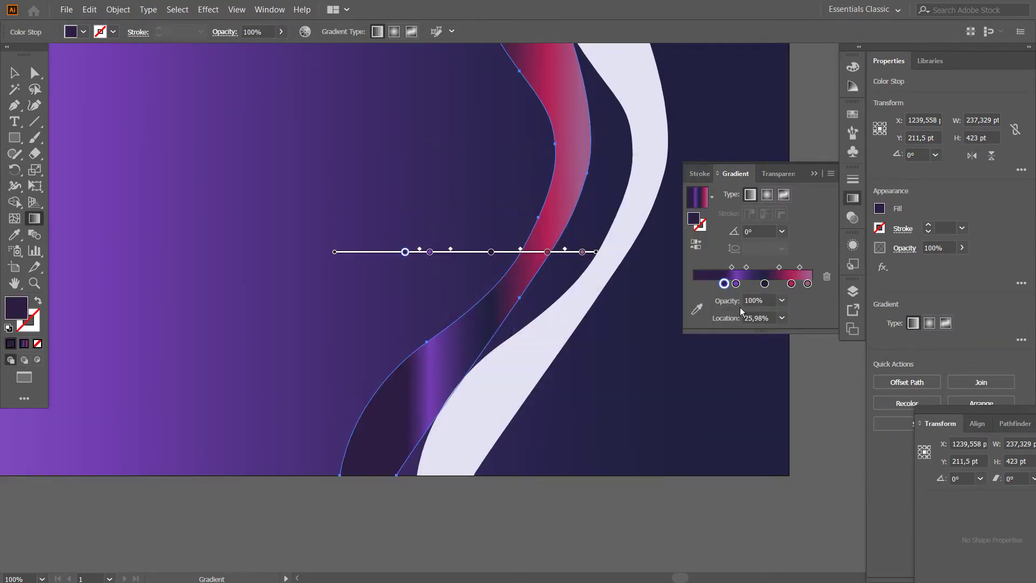
{"action": "mouse_move", "coordinate": [725, 283]}
{"action": "left_mouse_down"}
{"action": "mouse_move", "coordinate": [737, 269]}
{"action": "mouse_move", "coordinate": [718, 283]}
{"action": "left_mouse_up"}
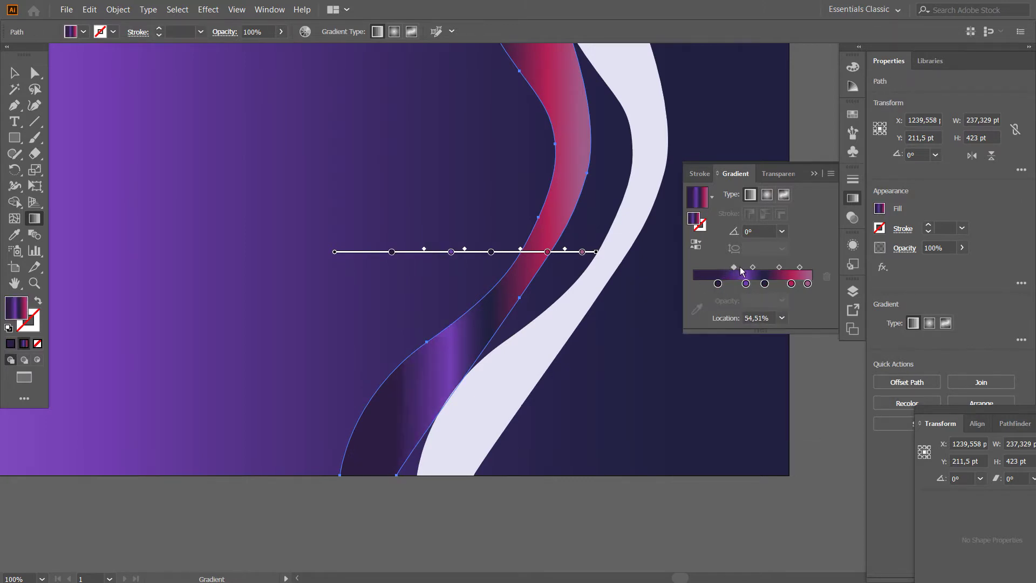
{"action": "double_click", "coordinate": [746, 283]}
{"action": "type", "text": "5A2352"}
{"action": "key", "text": "Return"}
- Change the middle stop to light pink E6A1D9 and reposition the gradient stops
{"action": "double_click", "coordinate": [746, 283]}
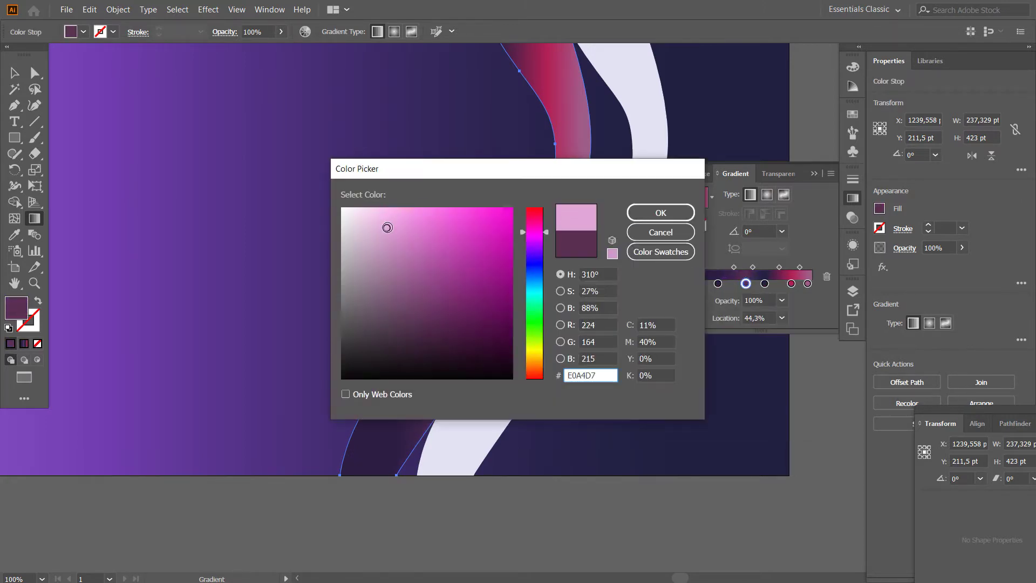
{"action": "type", "text": "E6A1D9"}
{"action": "key", "text": "Return"}
{"action": "mouse_move", "coordinate": [765, 283]}
{"action": "left_mouse_down"}
{"action": "mouse_move", "coordinate": [730, 283]}
{"action": "mouse_move", "coordinate": [766, 283]}
{"action": "mouse_move", "coordinate": [730, 311]}
{"action": "left_mouse_up"}
{"action": "left_click", "coordinate": [715, 284]}
{"action": "scroll", "coordinate": [669, 286], "scroll_direction": "up", "scroll_amount": 3}
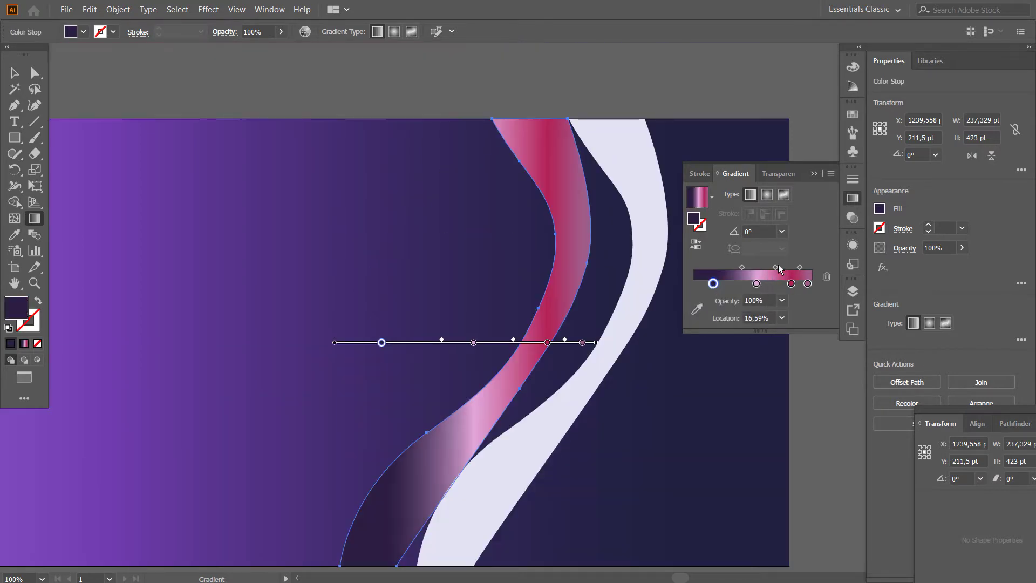
{"action": "left_click_drag", "start_coordinate": [777, 284], "coordinate": [789, 284]}
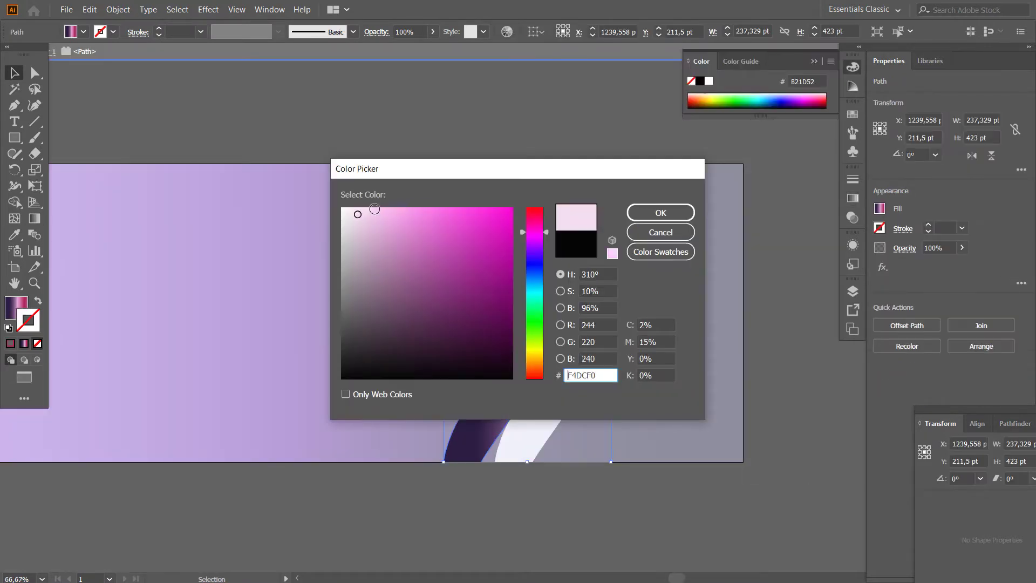
- Confirm the pale pink fill, then give the white ribbon no stroke and an orange-yellow gradient
{"action": "left_click", "coordinate": [660, 213]}
{"action": "left_click", "coordinate": [775, 263]}
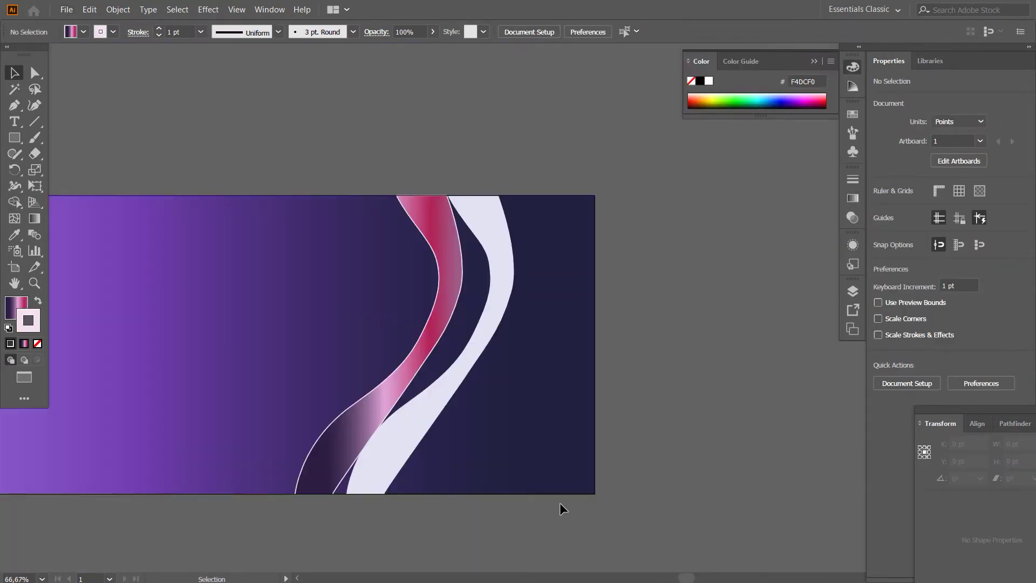
{"action": "left_click", "coordinate": [851, 200]}
{"action": "left_click", "coordinate": [712, 197]}
{"action": "left_click", "coordinate": [626, 241]}
{"action": "left_click", "coordinate": [37, 343]}
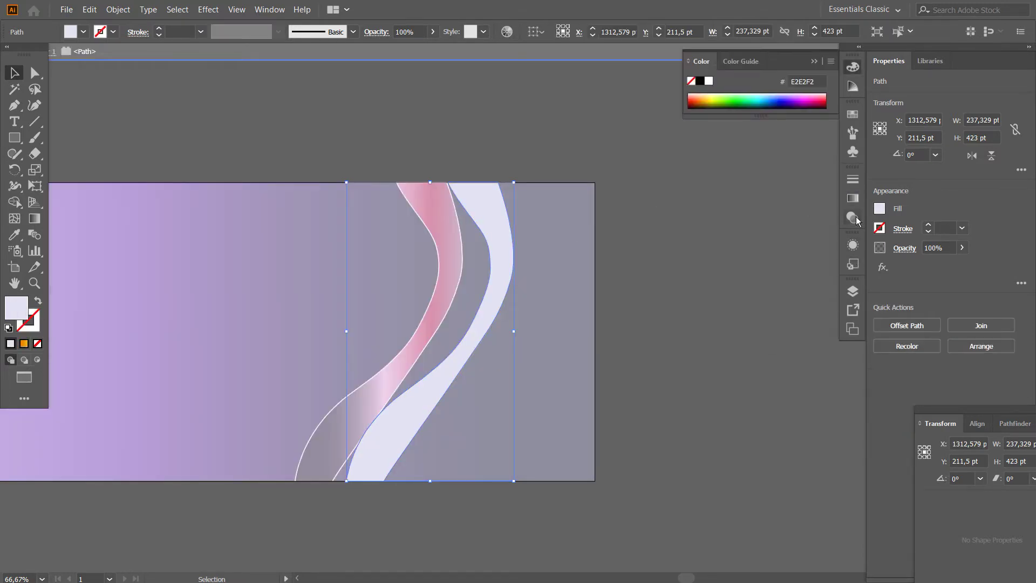
{"action": "left_click", "coordinate": [16, 307]}
{"action": "left_click", "coordinate": [23, 343]}
- Recolour a gradient stop to reddish brown (from 9B773E) and move it to about 84%
{"action": "double_click", "coordinate": [810, 300]}
{"action": "double_click", "coordinate": [16, 308]}
{"action": "type", "text": "9B773E"}
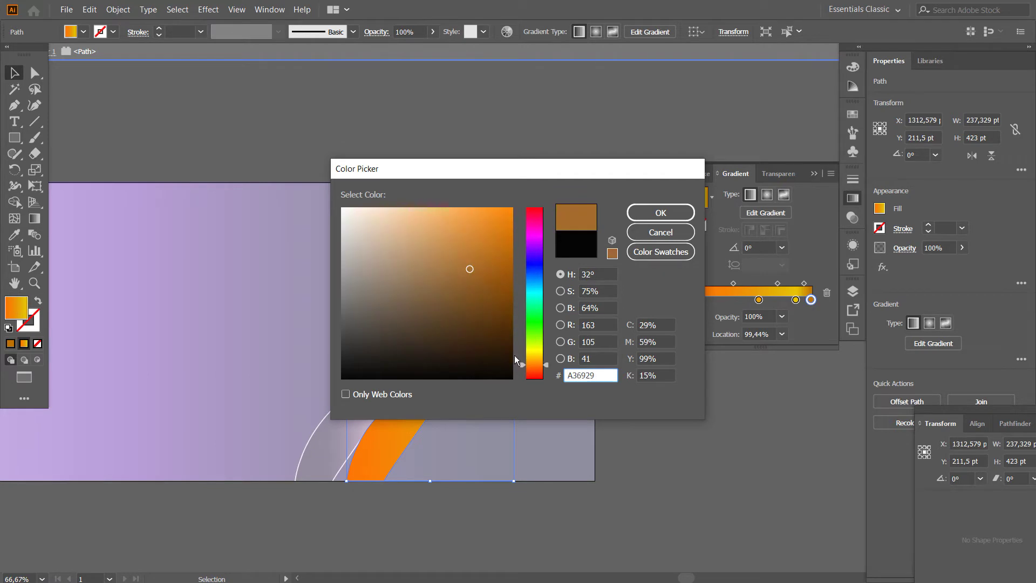
{"action": "left_click_drag", "start_coordinate": [515, 360], "coordinate": [542, 378]}
{"action": "left_click", "coordinate": [632, 218]}
{"action": "left_click_drag", "start_coordinate": [810, 300], "coordinate": [792, 300]}
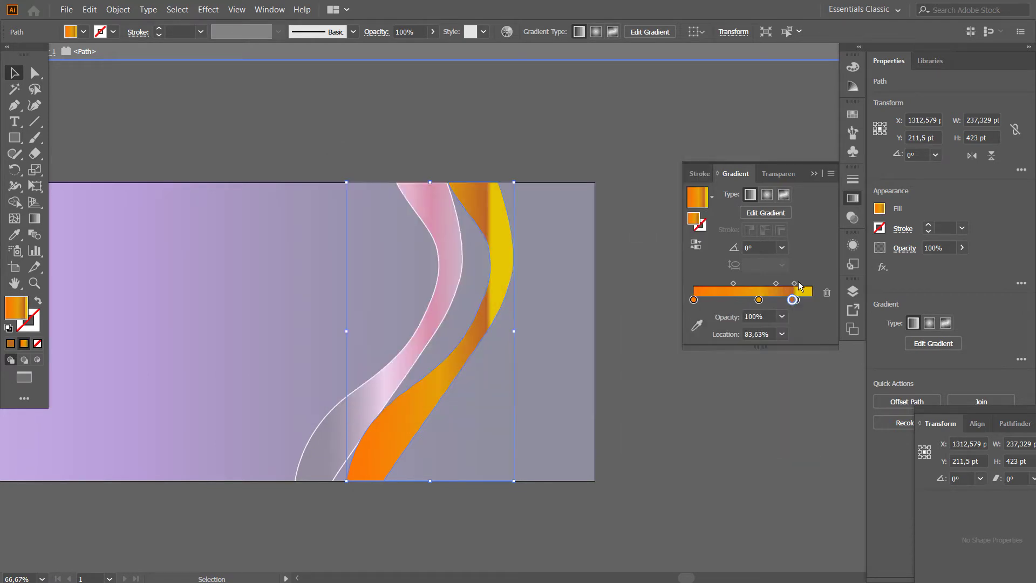
- Recolour the right stop and set the leftmost stop to pink
{"action": "double_click", "coordinate": [796, 299]}
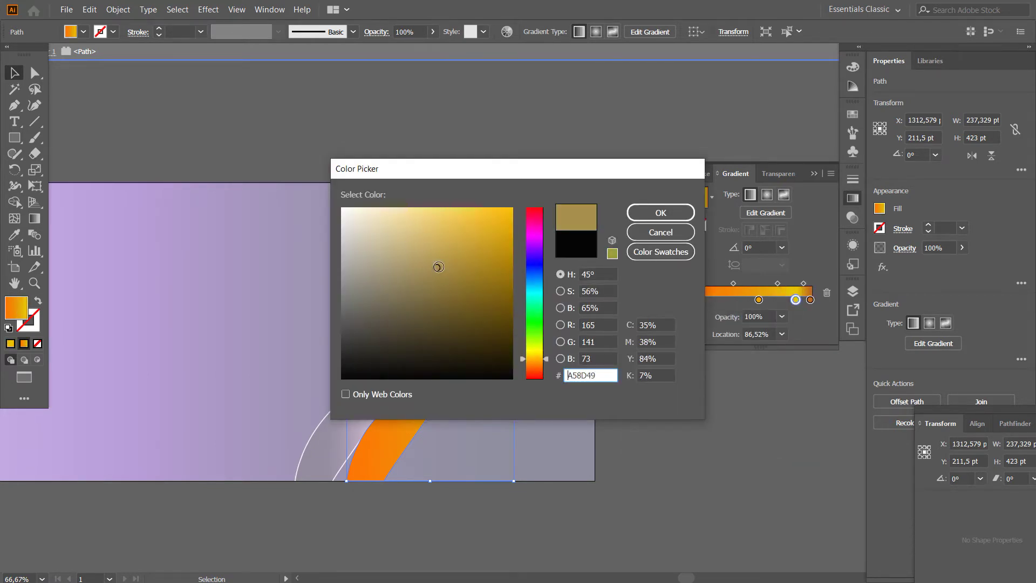
{"action": "left_click", "coordinate": [642, 217]}
{"action": "double_click", "coordinate": [706, 300]}
{"action": "left_click", "coordinate": [646, 214]}
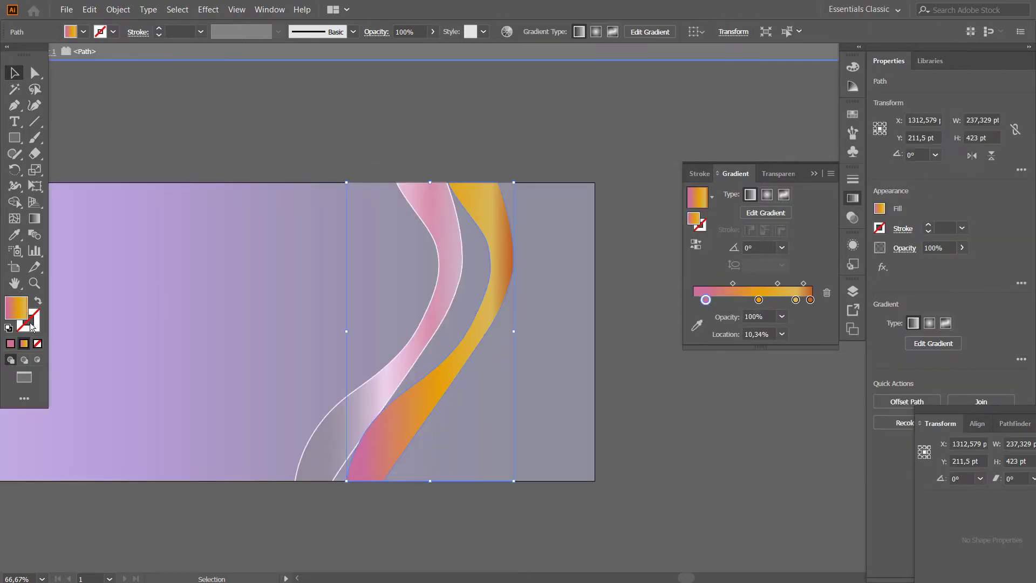
{"action": "double_click", "coordinate": [31, 324]}
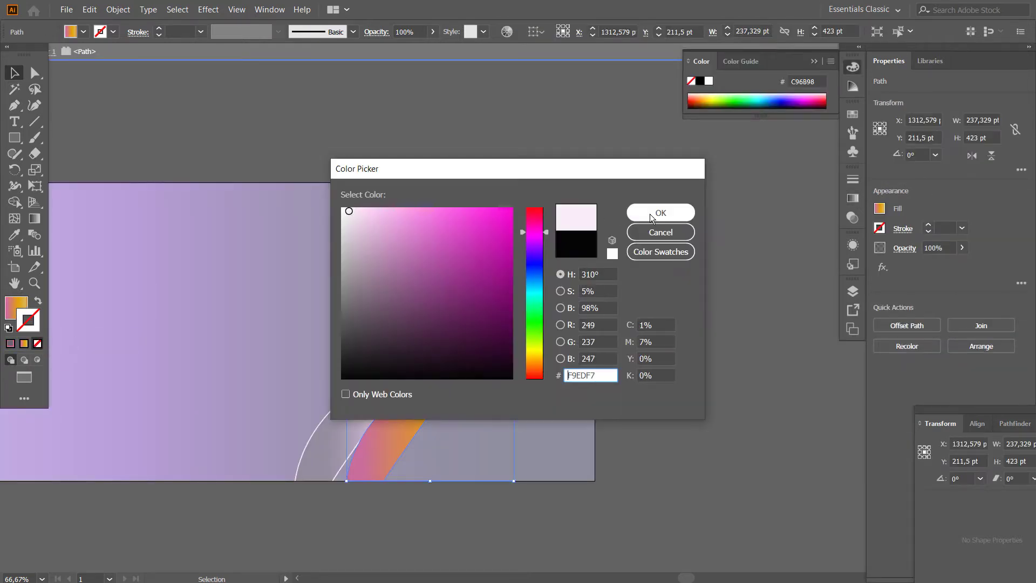
- Confirm the pale pink colour, exit isolation mode, and select the orange ribbon path with Direct Selection
{"action": "left_click", "coordinate": [656, 212]}
{"action": "double_click", "coordinate": [485, 311]}
{"action": "left_click", "coordinate": [35, 72]}
{"action": "scroll", "coordinate": [596, 340], "scroll_direction": "up", "scroll_amount": 5}
{"action": "left_click", "coordinate": [426, 223]}
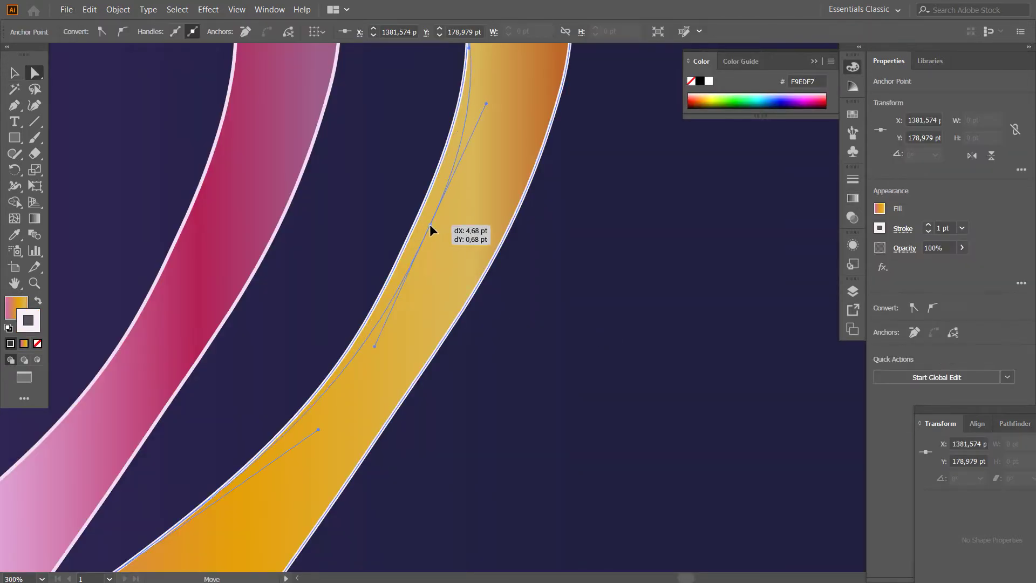
{"action": "left_click", "coordinate": [469, 346]}
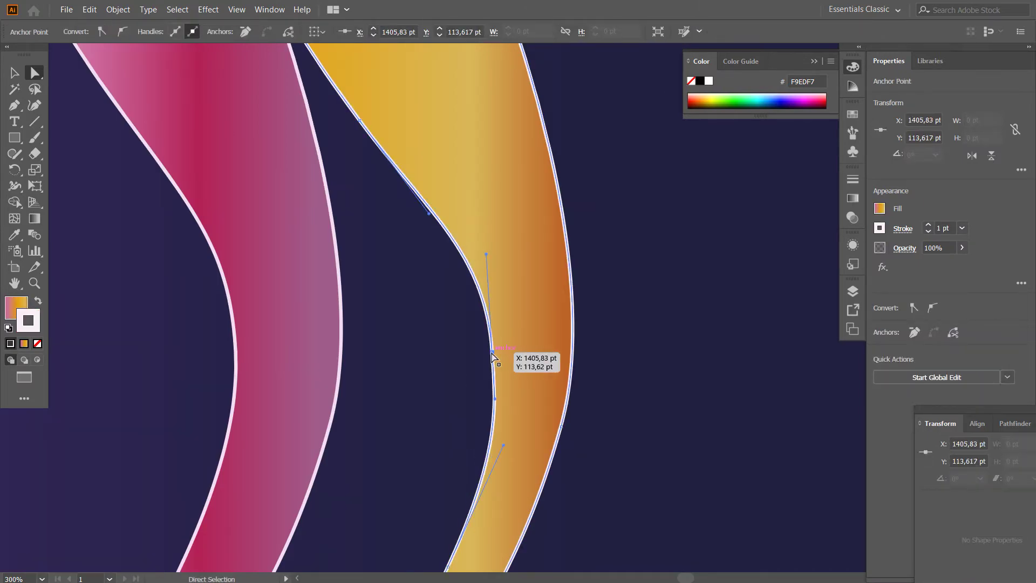
{"action": "scroll", "coordinate": [439, 481], "scroll_direction": "down", "scroll_amount": 5}
- Drag the orange ribbon's left-edge anchor and handles so the edge follows the pink ribbon
{"action": "left_click", "coordinate": [449, 334]}
{"action": "left_click_drag", "start_coordinate": [450, 340], "coordinate": [268, 326]}
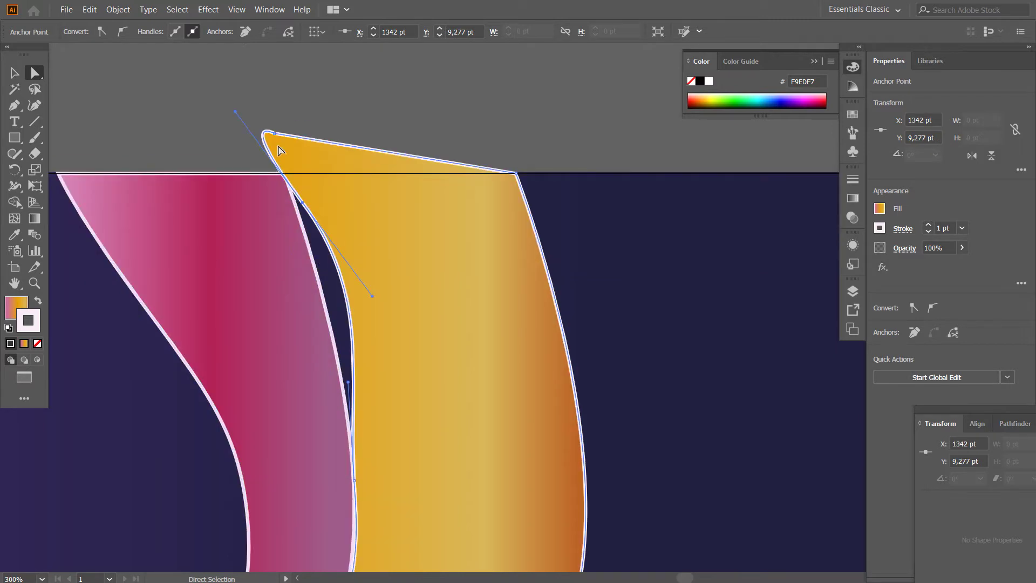
{"action": "left_click_drag", "start_coordinate": [268, 325], "coordinate": [399, 348]}
{"action": "mouse_move", "coordinate": [447, 388]}
{"action": "left_mouse_down"}
{"action": "mouse_move", "coordinate": [388, 325]}
{"action": "mouse_move", "coordinate": [442, 392]}
{"action": "left_mouse_up"}
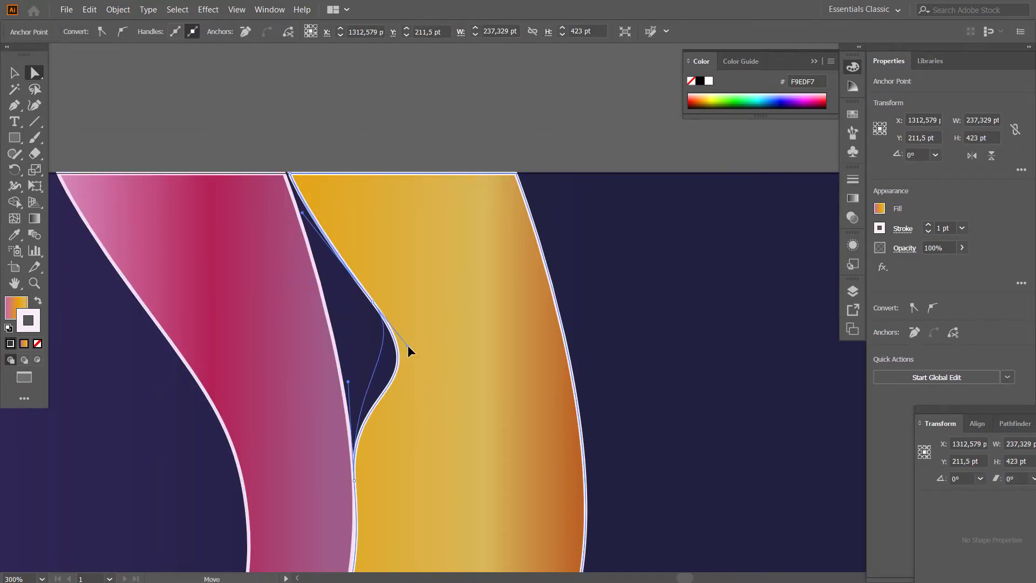
{"action": "left_click_drag", "start_coordinate": [369, 304], "coordinate": [358, 248]}
{"action": "left_click_drag", "start_coordinate": [384, 348], "coordinate": [337, 308]}
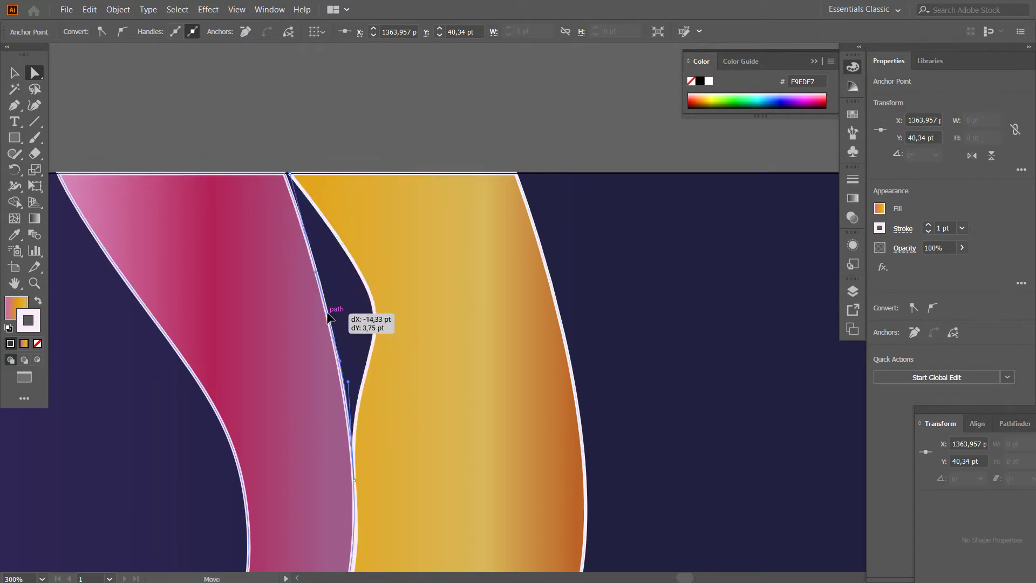
{"action": "key", "text": "ctrl+equal"}
{"action": "key", "text": "ctrl+minus"}
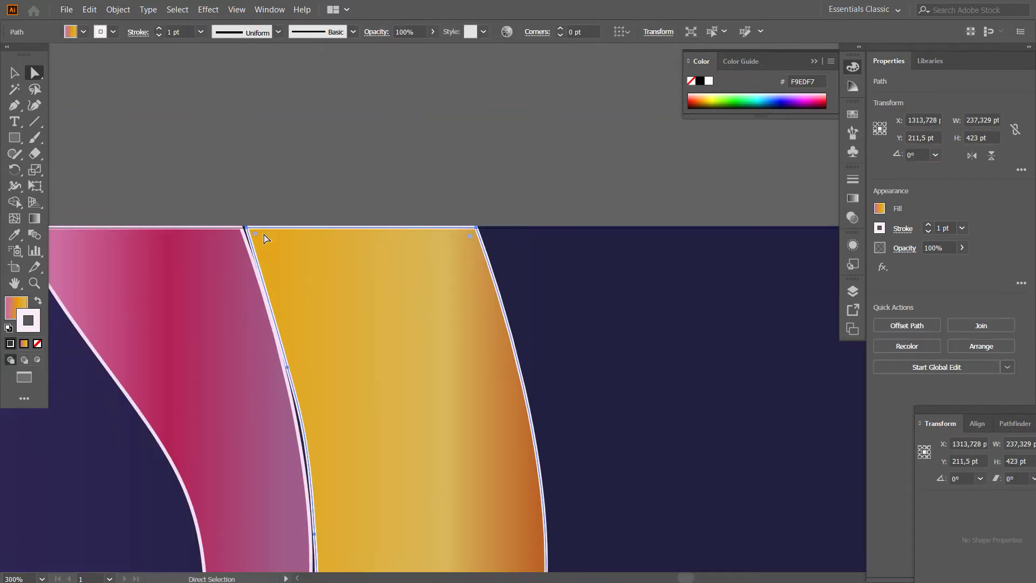
{"action": "left_click_drag", "start_coordinate": [220, 237], "coordinate": [244, 228]}
- Select the yellow ribbon and tighten the curve of its left edge
{"action": "left_click", "coordinate": [302, 429]}
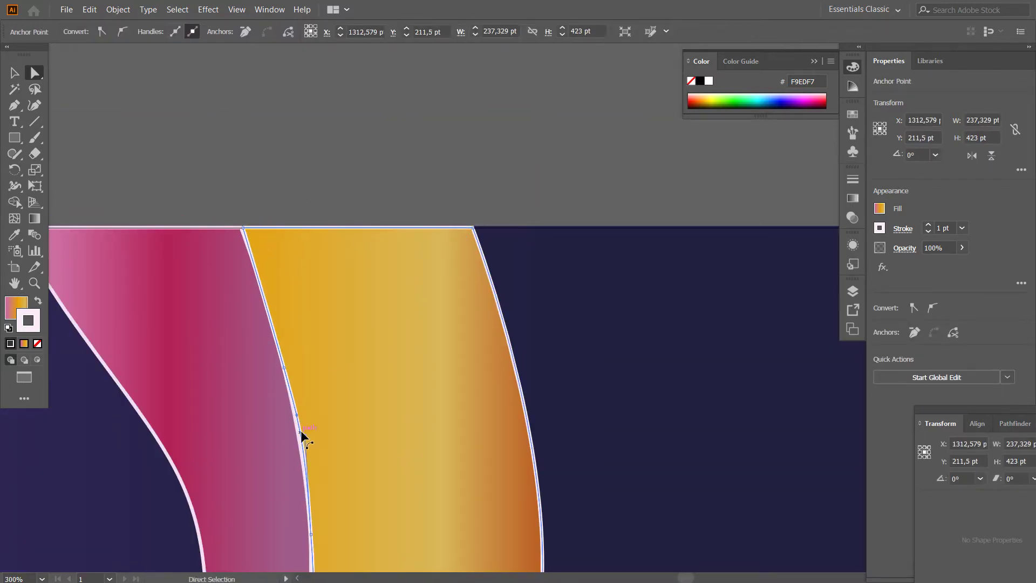
{"action": "scroll", "coordinate": [296, 273], "scroll_direction": "up", "scroll_amount": 3}
{"action": "scroll", "coordinate": [377, 377], "scroll_direction": "down", "scroll_amount": 3}
{"action": "scroll", "coordinate": [432, 394], "scroll_direction": "down", "scroll_amount": 3}
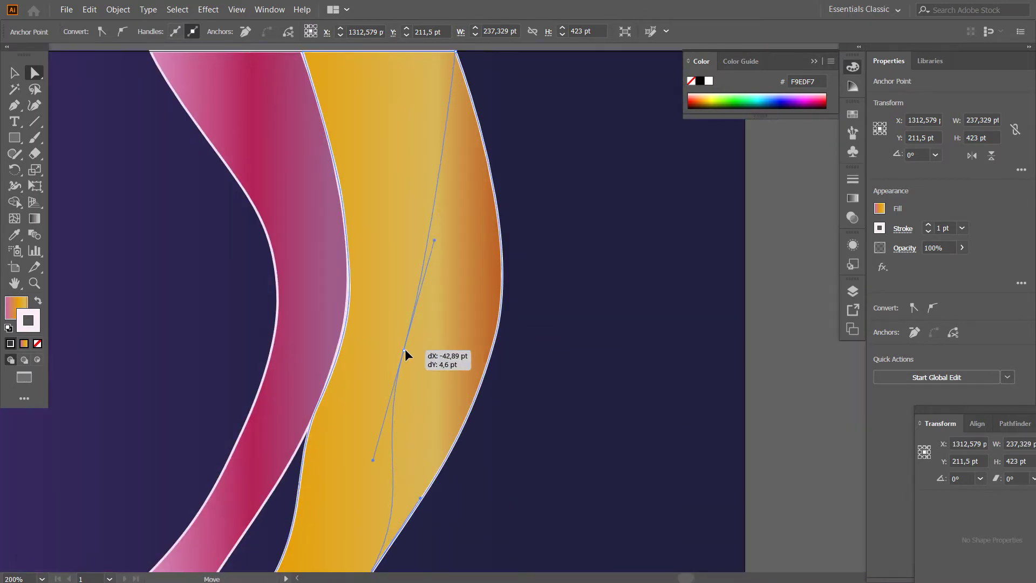
{"action": "left_click_drag", "start_coordinate": [405, 350], "coordinate": [405, 351]}
{"action": "scroll", "coordinate": [378, 324], "scroll_direction": "down", "scroll_amount": 5}
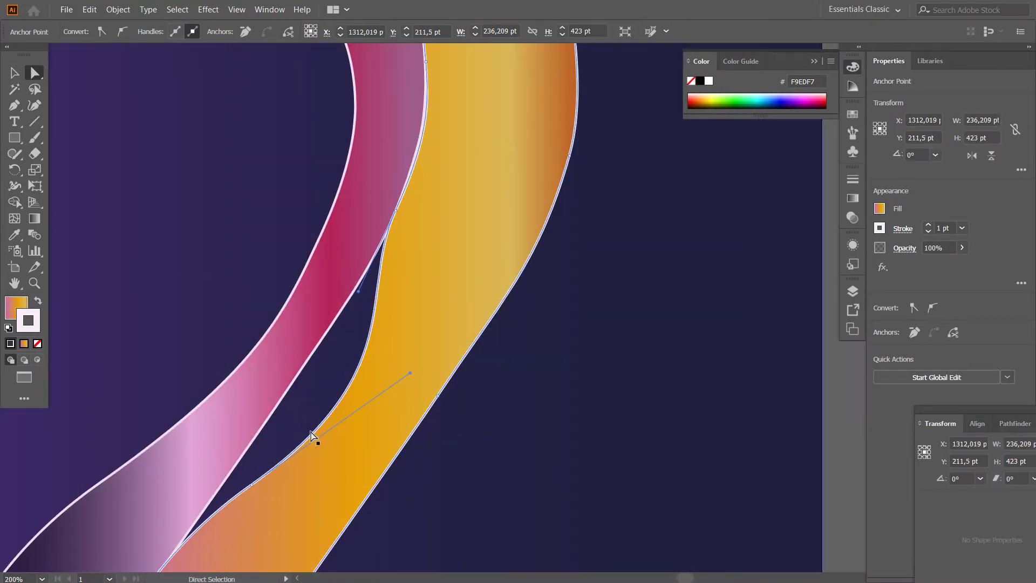
{"action": "left_click_drag", "start_coordinate": [312, 435], "coordinate": [288, 372]}
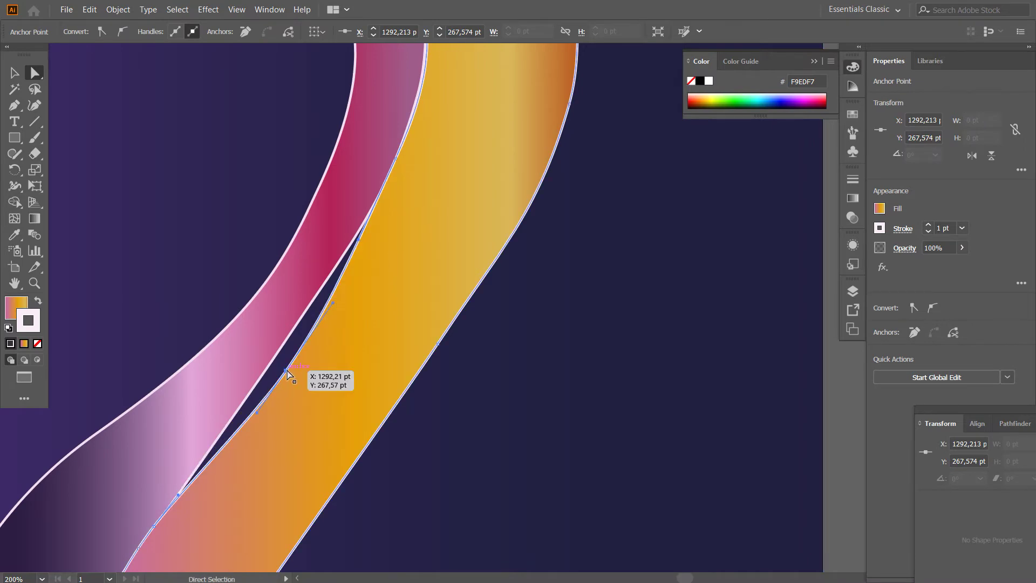
- Move the yellow ribbon's bottom anchor and adjust a curve to reshape the ribbon
{"action": "scroll", "coordinate": [288, 372], "scroll_direction": "down", "scroll_amount": 3}
{"action": "scroll", "coordinate": [269, 531], "scroll_direction": "up", "scroll_amount": 5}
{"action": "left_click", "coordinate": [250, 526]}
{"action": "scroll", "coordinate": [533, 526], "scroll_direction": "down", "scroll_amount": 4}
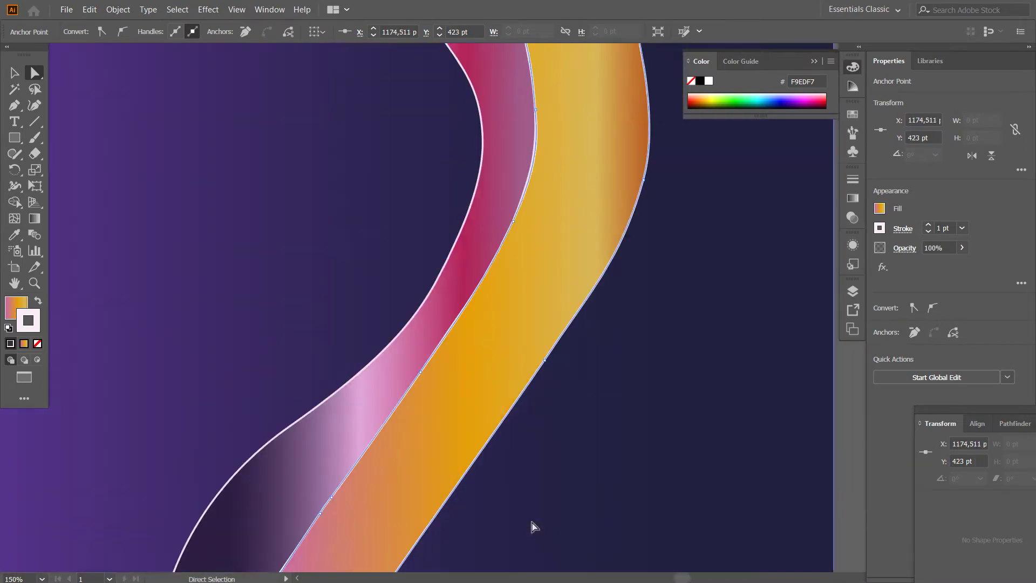
{"action": "left_click_drag", "start_coordinate": [533, 526], "coordinate": [281, 451]}
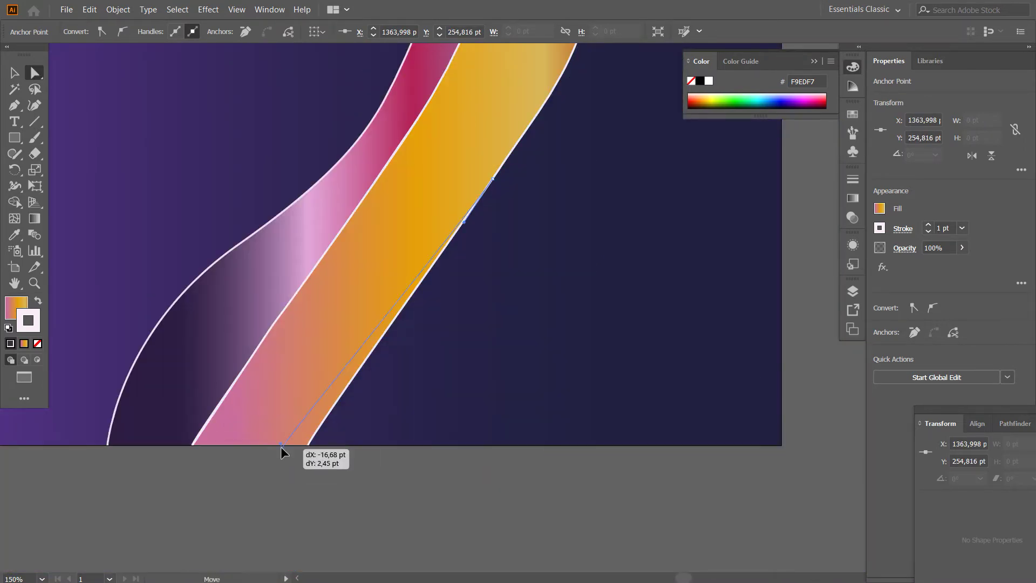
{"action": "scroll", "coordinate": [494, 294], "scroll_direction": "up", "scroll_amount": 3}
{"action": "scroll", "coordinate": [646, 296], "scroll_direction": "up", "scroll_amount": 3}
{"action": "left_click_drag", "start_coordinate": [463, 384], "coordinate": [451, 410]}
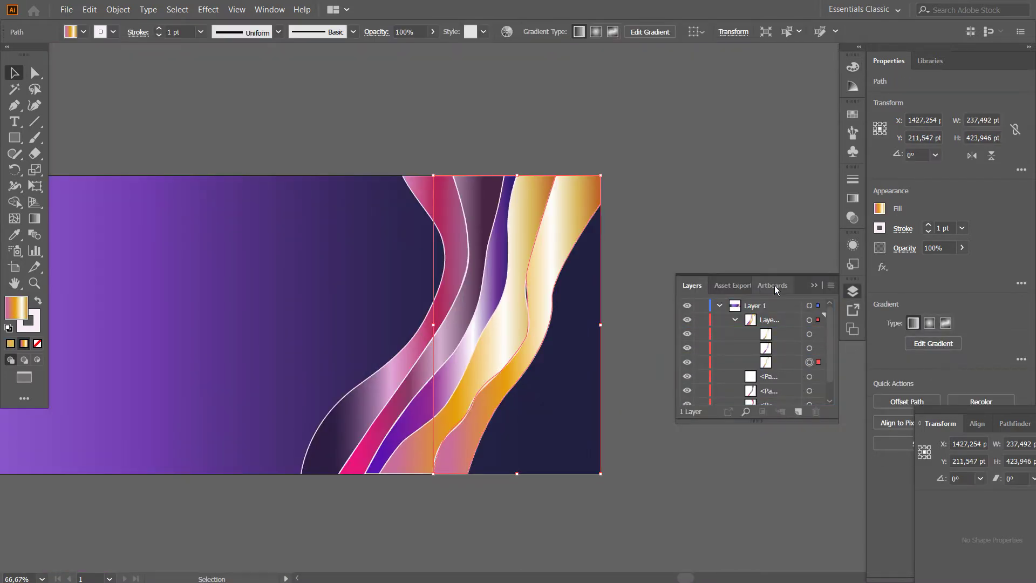
- Clear the selection and pick anchors on the yellow ribbon's left edge with Direct Selection
{"action": "left_click", "coordinate": [695, 230]}
{"action": "scroll", "coordinate": [613, 309], "scroll_direction": "up", "scroll_amount": 3}
{"action": "key", "text": "a"}
{"action": "left_click", "coordinate": [473, 225]}
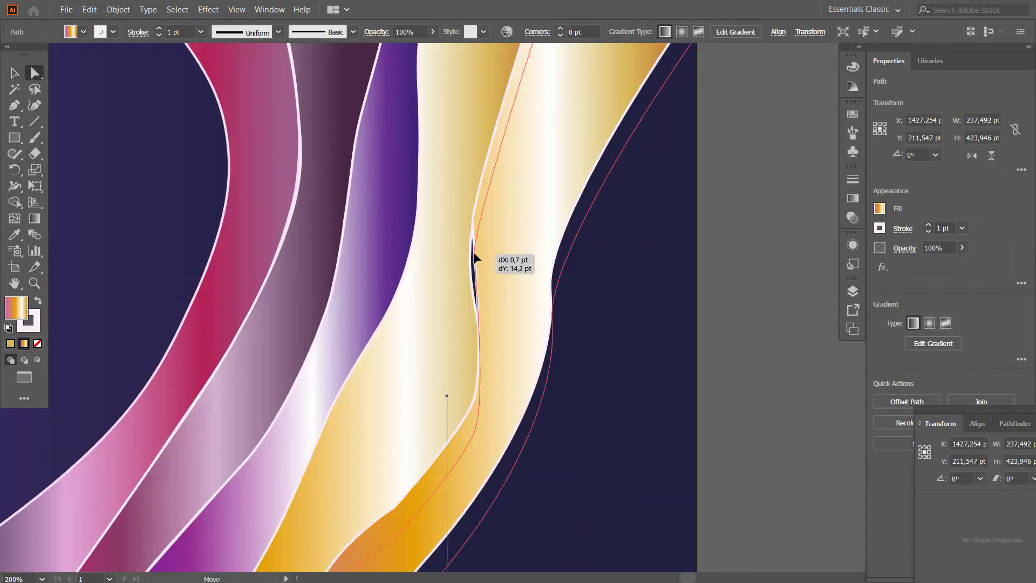
{"action": "scroll", "coordinate": [593, 270], "scroll_direction": "up", "scroll_amount": 3}
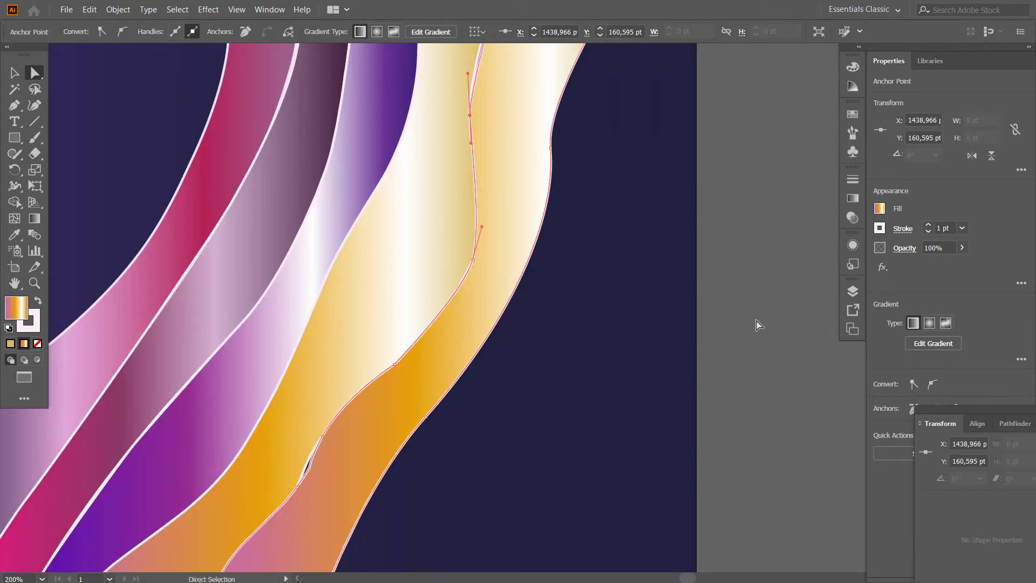
{"action": "left_click", "coordinate": [491, 144]}
{"action": "scroll", "coordinate": [594, 270], "scroll_direction": "up", "scroll_amount": 3}
- Select more anchors along the yellow ribbon's edge and pull one up to smooth the wave
{"action": "left_click_drag", "start_coordinate": [652, 195], "coordinate": [655, 196]}
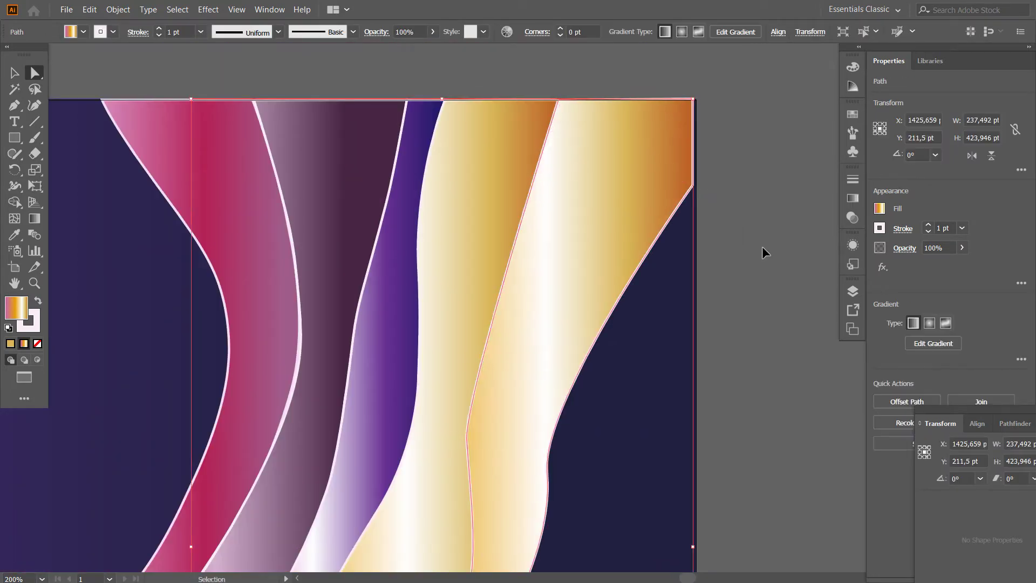
{"action": "scroll", "coordinate": [539, 302], "scroll_direction": "down", "scroll_amount": 5}
{"action": "left_click", "coordinate": [526, 304]}
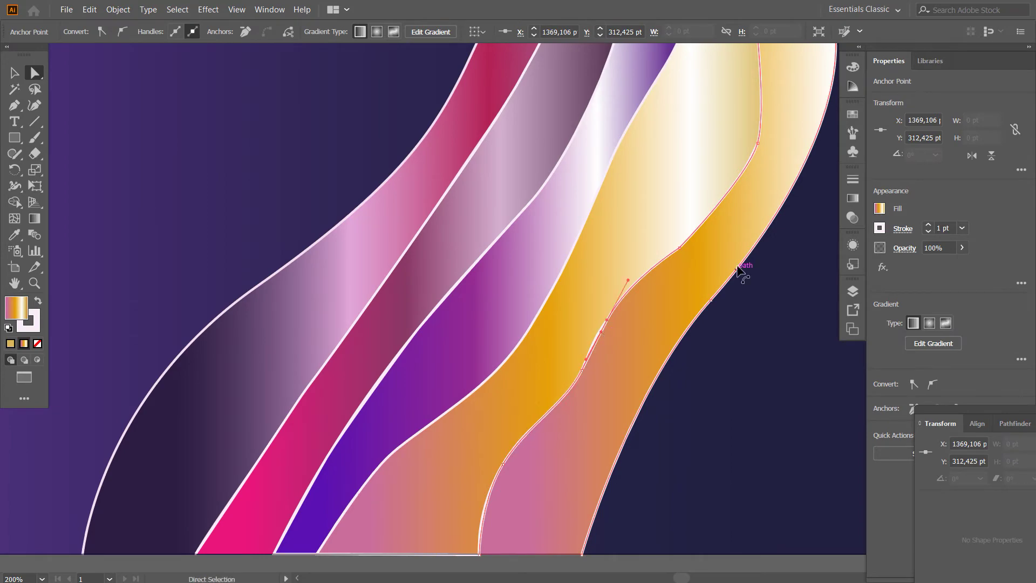
{"action": "scroll", "coordinate": [599, 357], "scroll_direction": "up", "scroll_amount": 2}
{"action": "scroll", "coordinate": [647, 367], "scroll_direction": "up", "scroll_amount": 2}
{"action": "left_click", "coordinate": [696, 351]}
{"action": "scroll", "coordinate": [728, 378], "scroll_direction": "up", "scroll_amount": 2}
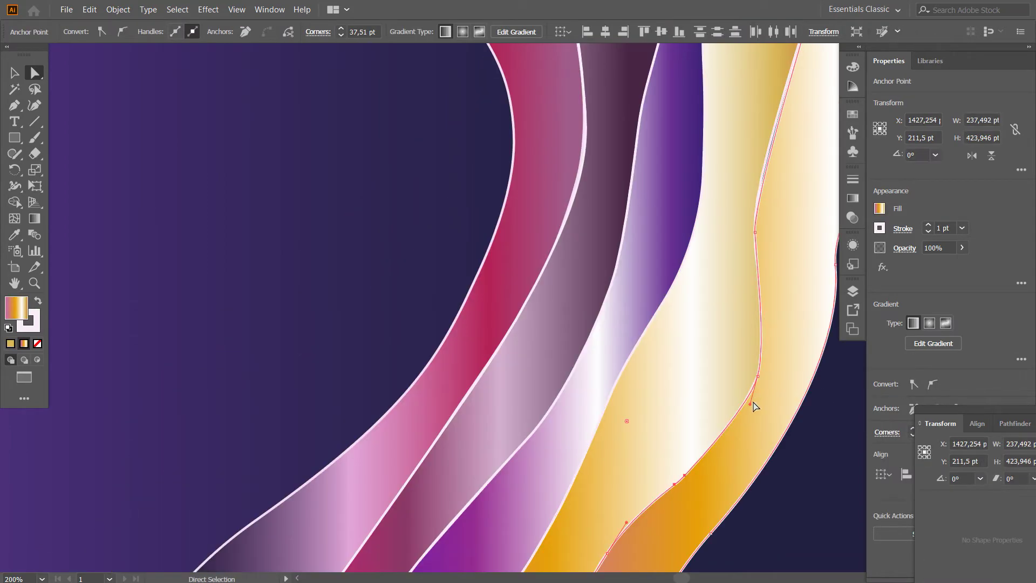
{"action": "scroll", "coordinate": [749, 413], "scroll_direction": "up", "scroll_amount": 2}
{"action": "left_click_drag", "start_coordinate": [756, 302], "coordinate": [757, 290]}
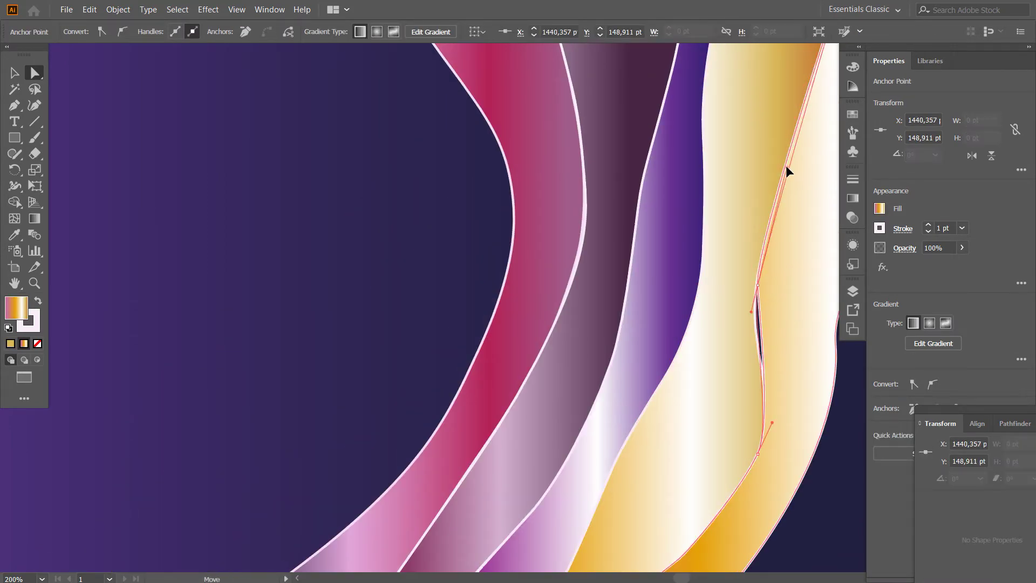
- Deselect the edited anchor, then select the rightmost yellow ribbon and open its gradient settings
{"action": "scroll", "coordinate": [751, 312], "scroll_direction": "up", "scroll_amount": 2}
{"action": "scroll", "coordinate": [648, 410], "scroll_direction": "up", "scroll_amount": 3}
{"action": "scroll", "coordinate": [625, 428], "scroll_direction": "down", "scroll_amount": 5}
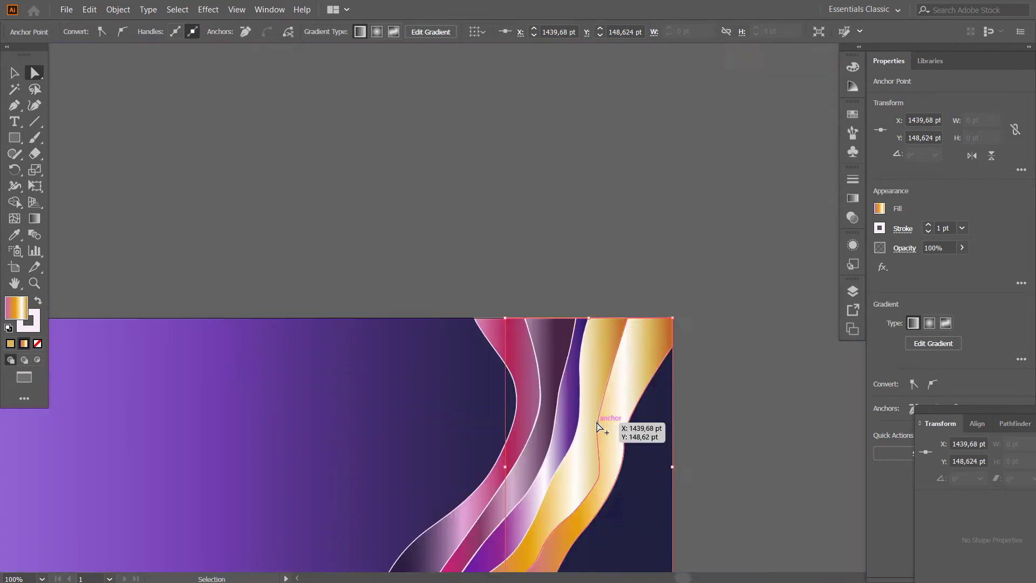
{"action": "scroll", "coordinate": [624, 428], "scroll_direction": "up", "scroll_amount": 2}
{"action": "left_click", "coordinate": [786, 356]}
{"action": "scroll", "coordinate": [786, 356], "scroll_direction": "down", "scroll_amount": 2}
{"action": "left_click", "coordinate": [505, 408]}
{"action": "double_click", "coordinate": [16, 306]}
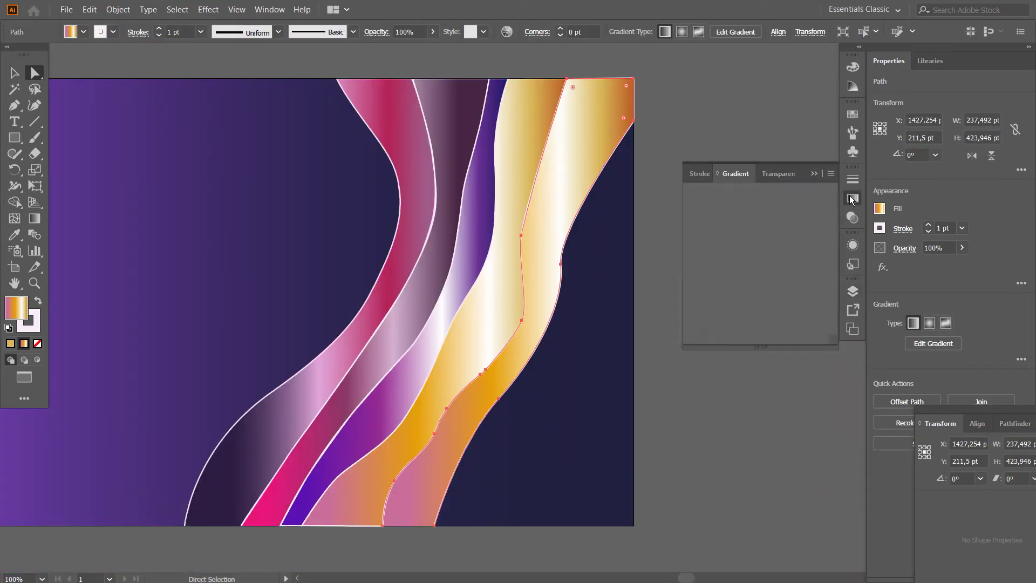
- Recolour the first ribbon's gradient stops and move the middle stop to about 52%
{"action": "left_click", "coordinate": [648, 214]}
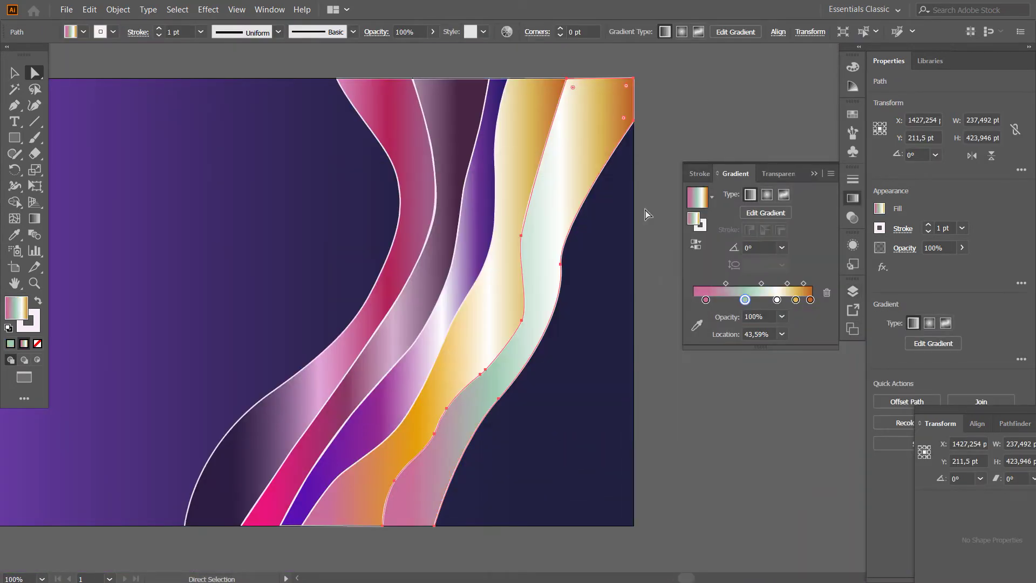
{"action": "double_click", "coordinate": [795, 300]}
{"action": "left_click", "coordinate": [660, 213]}
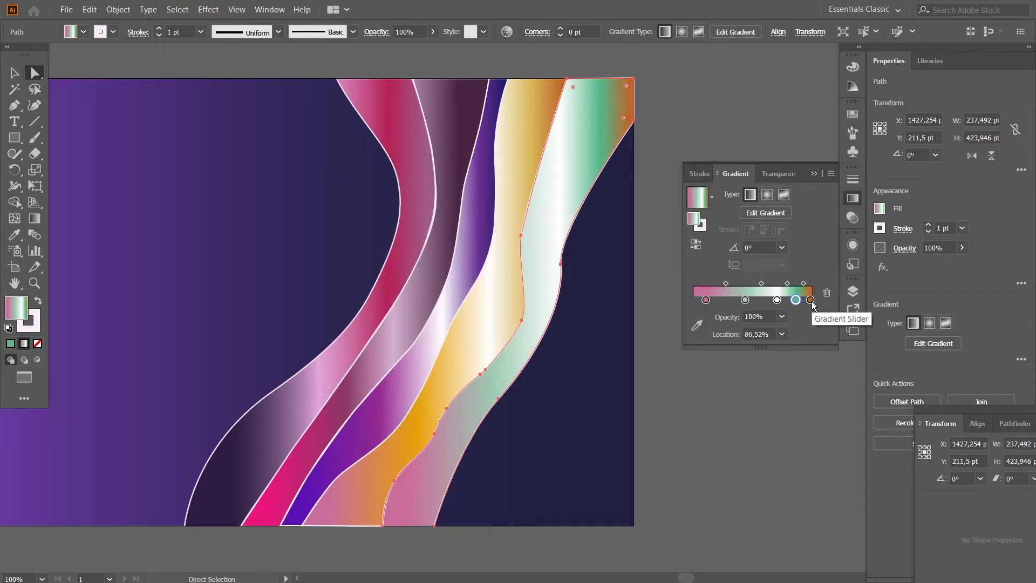
{"action": "double_click", "coordinate": [810, 300]}
{"action": "left_click", "coordinate": [654, 212]}
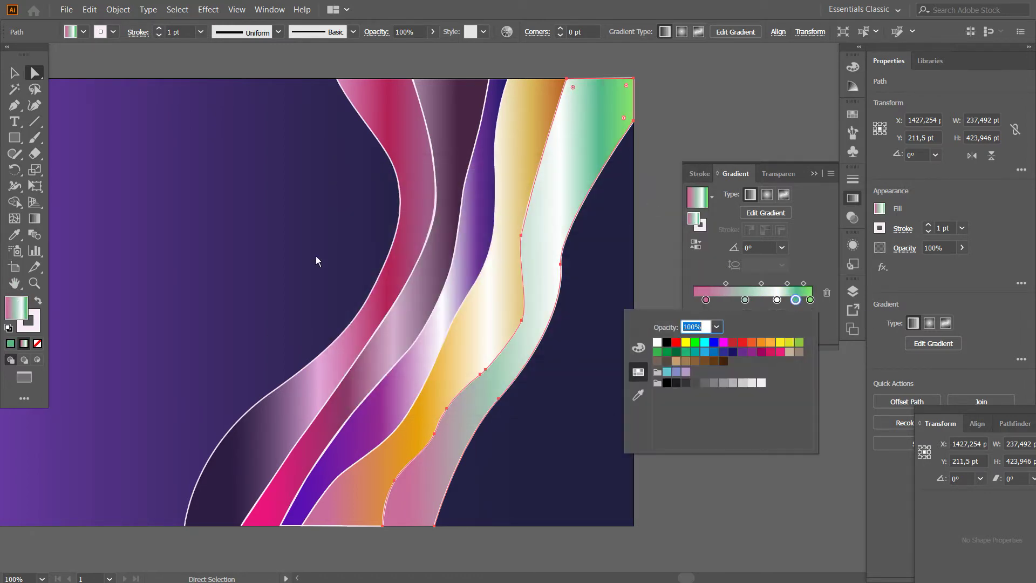
{"action": "double_click", "coordinate": [795, 300]}
{"action": "left_click", "coordinate": [424, 238]}
{"action": "left_click", "coordinate": [662, 214]}
{"action": "left_click_drag", "start_coordinate": [745, 300], "coordinate": [755, 300]}
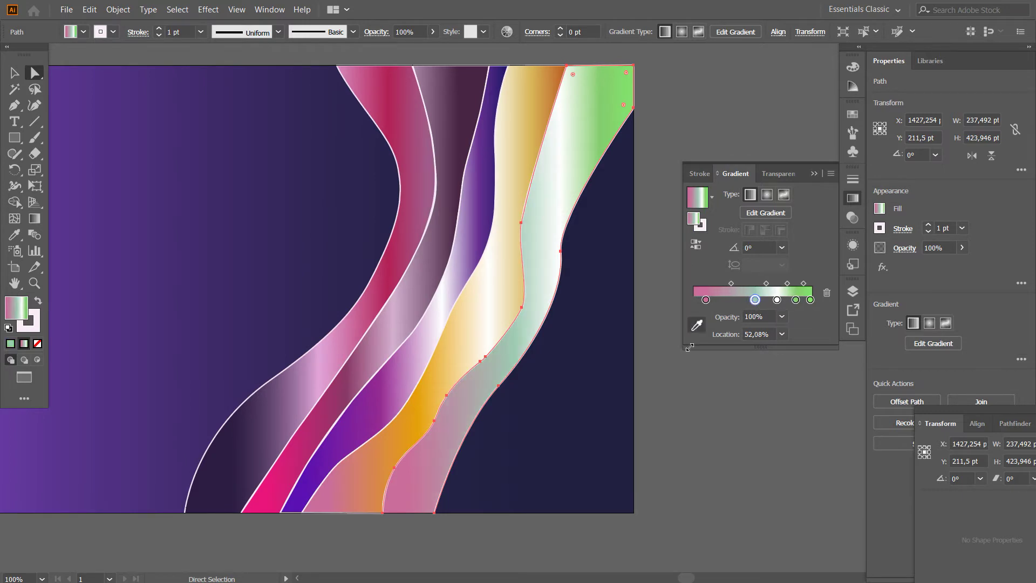
- Zoom out to the whole banner and select the green-and-white ribbon
{"action": "key", "text": "g"}
{"action": "key", "text": "ctrl+shift+a"}
{"action": "key", "text": "ctrl+minus"}
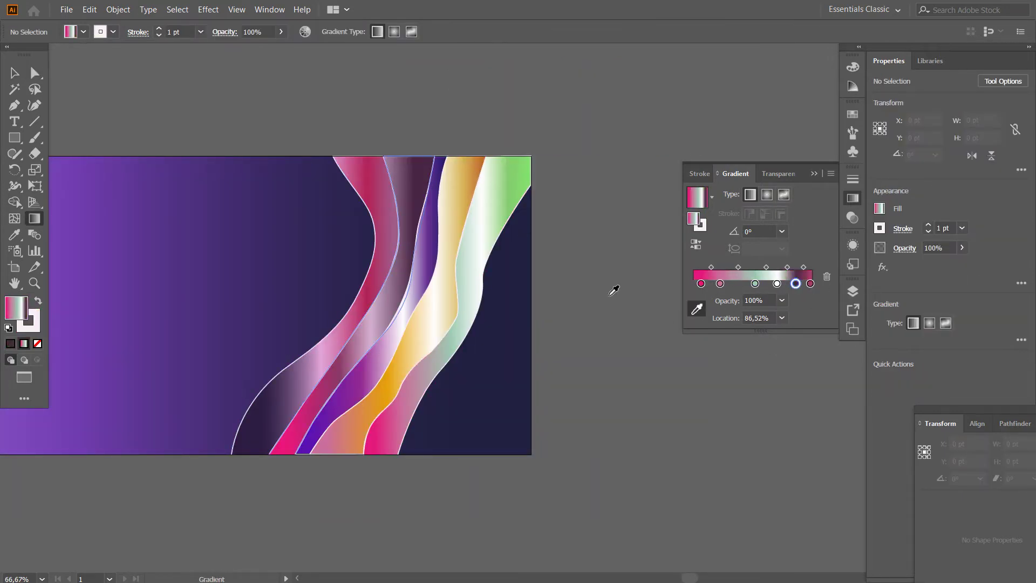
{"action": "left_click", "coordinate": [420, 178]}
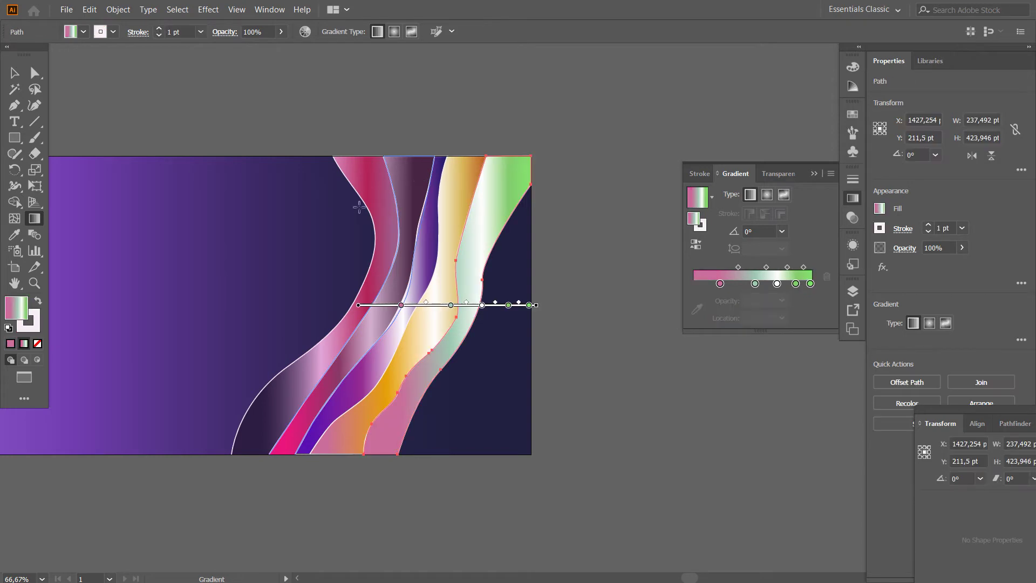
- Change the green-and-white ribbon's right stop to purple and recolour its 52.08% stop
{"action": "double_click", "coordinate": [810, 283]}
{"action": "left_click", "coordinate": [531, 252]}
{"action": "key", "text": "Return"}
{"action": "double_click", "coordinate": [755, 283]}
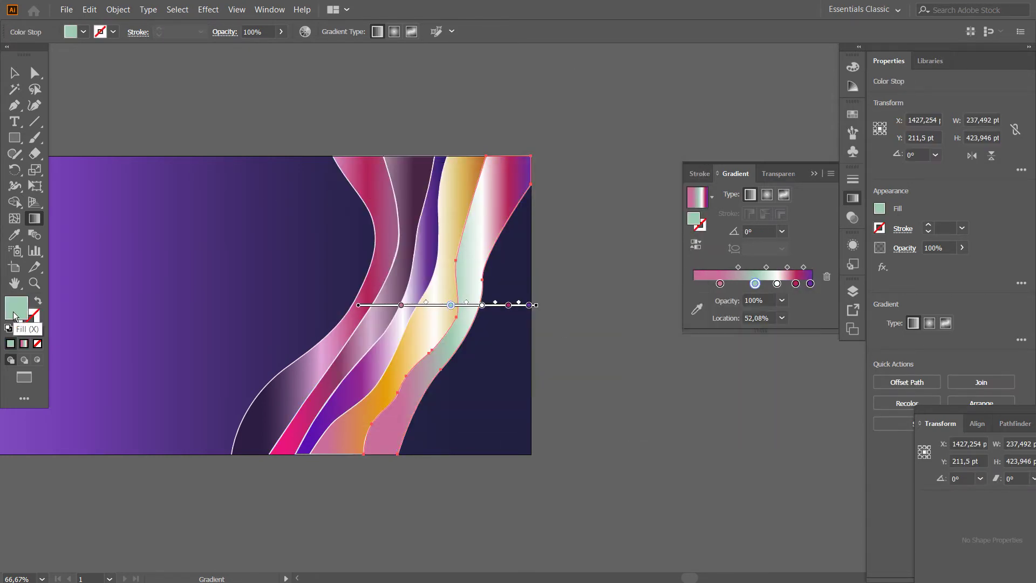
{"action": "left_click", "coordinate": [660, 213]}
{"action": "double_click", "coordinate": [755, 284]}
{"action": "left_click", "coordinate": [661, 232]}
- Set the orange ribbon's gradient stops to pink and purple, nudging one stop to 85.42%
{"action": "double_click", "coordinate": [745, 300]}
{"action": "left_click", "coordinate": [413, 219]}
{"action": "left_click", "coordinate": [669, 210]}
{"action": "double_click", "coordinate": [810, 299]}
{"action": "left_click", "coordinate": [664, 210]}
{"action": "double_click", "coordinate": [795, 300]}
{"action": "left_click", "coordinate": [664, 211]}
{"action": "left_click_drag", "start_coordinate": [795, 300], "coordinate": [794, 300]}
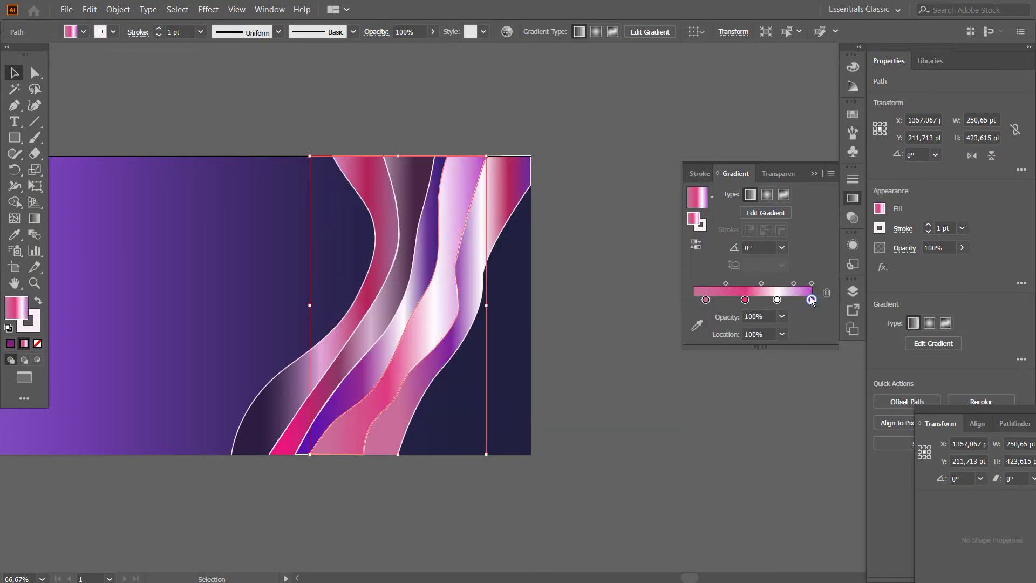
{"action": "left_click", "coordinate": [451, 139]}
{"action": "key", "text": "ctrl+minus"}
{"action": "key", "text": "ctrl+plus"}
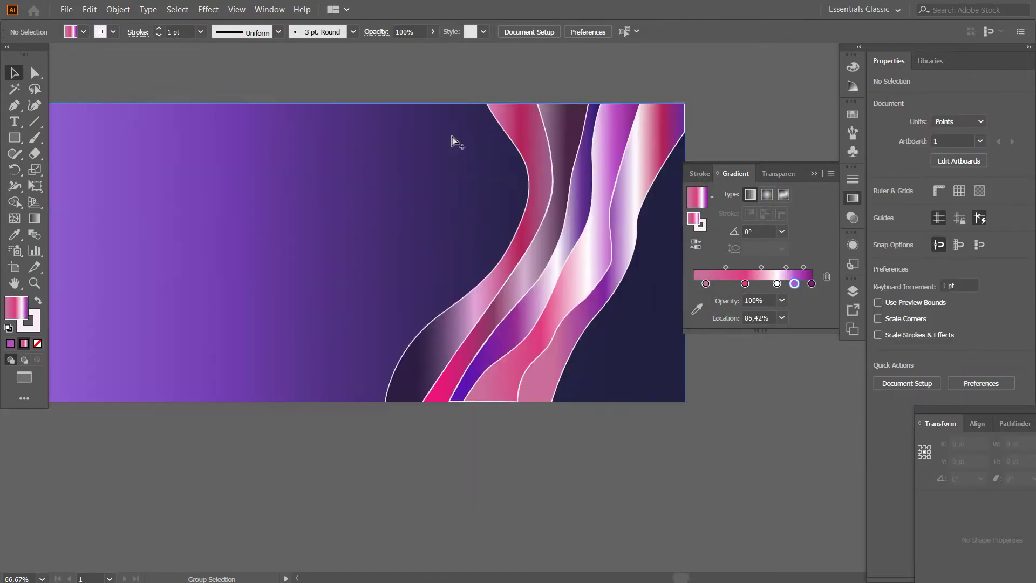
- Draw a small no-fill circle with a thicker pale pink stroke as the flower centre
{"action": "key", "text": "ctrl+plus"}
{"action": "key", "text": "ctrl+plus"}
{"action": "key", "text": "ctrl+plus"}
{"action": "left_click", "coordinate": [37, 344]}
{"action": "key", "text": "l"}
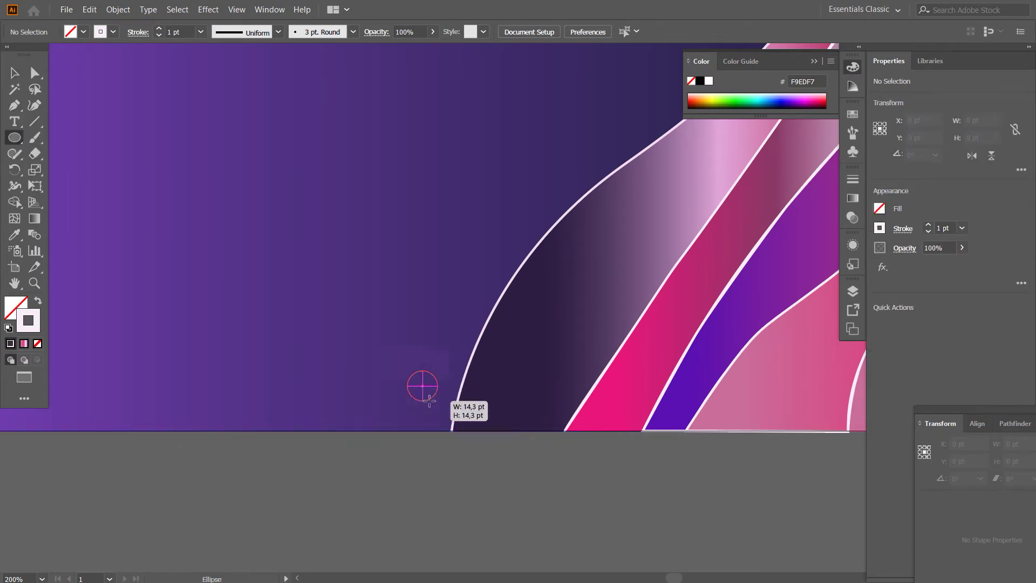
{"action": "key", "text": "ctrl+plus"}
{"action": "key", "text": "ctrl+plus"}
{"action": "key", "text": "ctrl+plus"}
{"action": "left_click", "coordinate": [200, 32]}
{"action": "left_click", "coordinate": [217, 105]}
{"action": "left_click", "coordinate": [201, 32]}
{"action": "left_click_drag", "start_coordinate": [418, 418], "coordinate": [465, 465]}
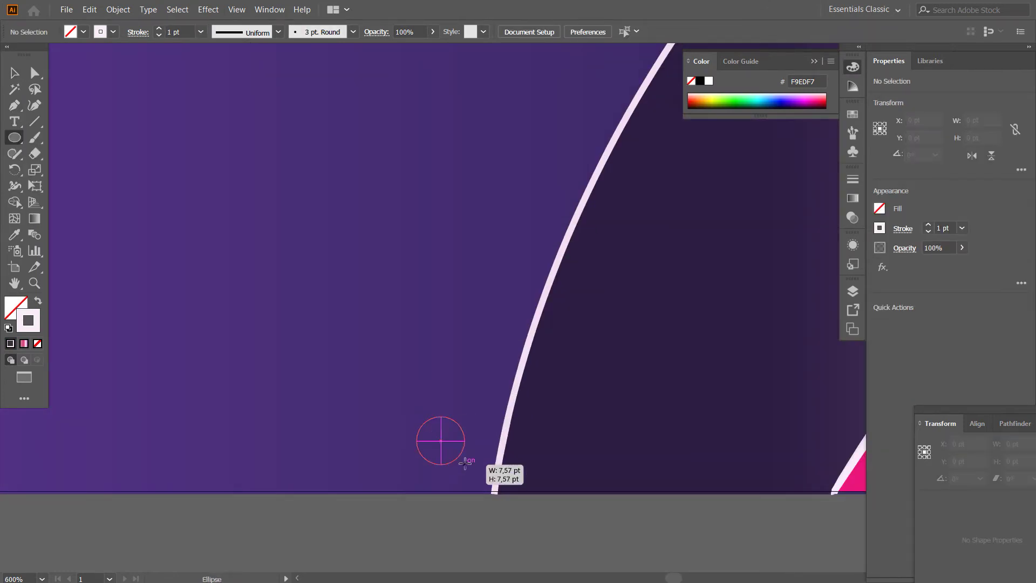
- Draw a teardrop-shaped petal with the Pen tool above the circle
{"action": "key", "text": "ctrl+plus"}
{"action": "key", "text": "ctrl+plus"}
{"action": "key", "text": "ctrl+plus"}
{"action": "key", "text": "p"}
{"action": "left_click", "coordinate": [489, 335]}
{"action": "left_click_drag", "start_coordinate": [503, 223], "coordinate": [551, 184]}
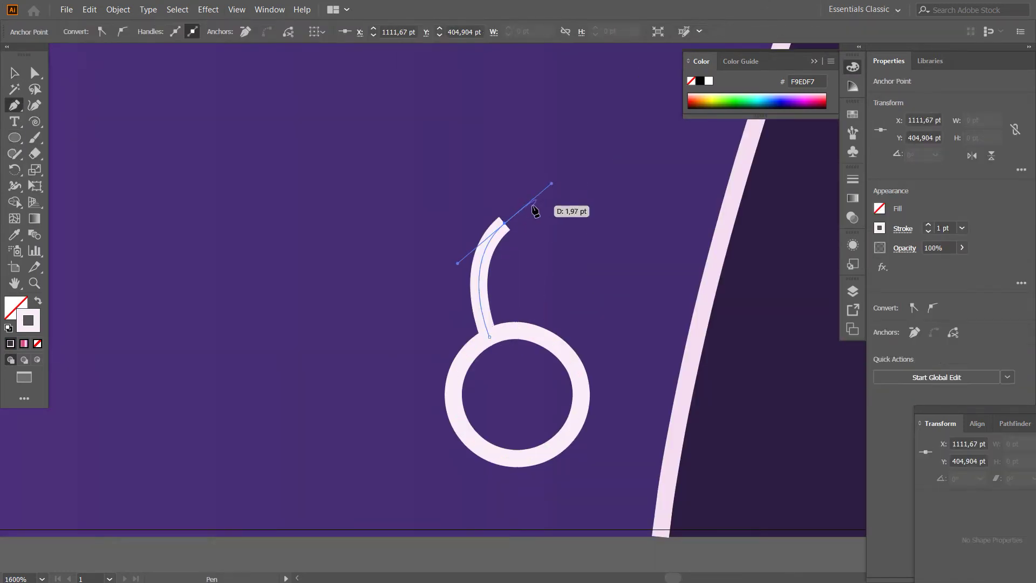
{"action": "key", "text": "ctrl+z"}
{"action": "key", "text": "ctrl+z"}
{"action": "key", "text": "ctrl+z"}
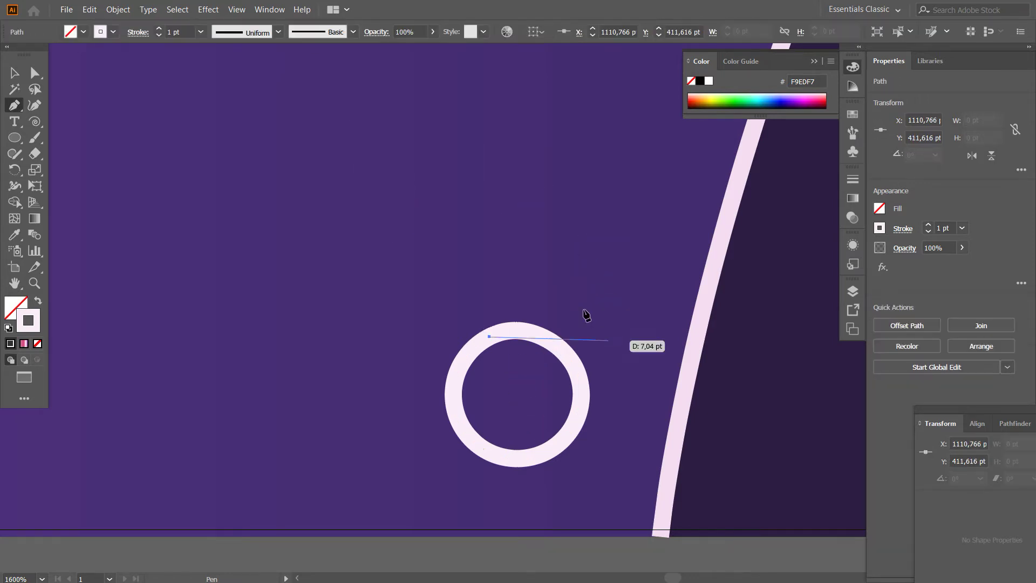
{"action": "left_click", "coordinate": [473, 288]}
{"action": "left_click_drag", "start_coordinate": [486, 251], "coordinate": [532, 195]}
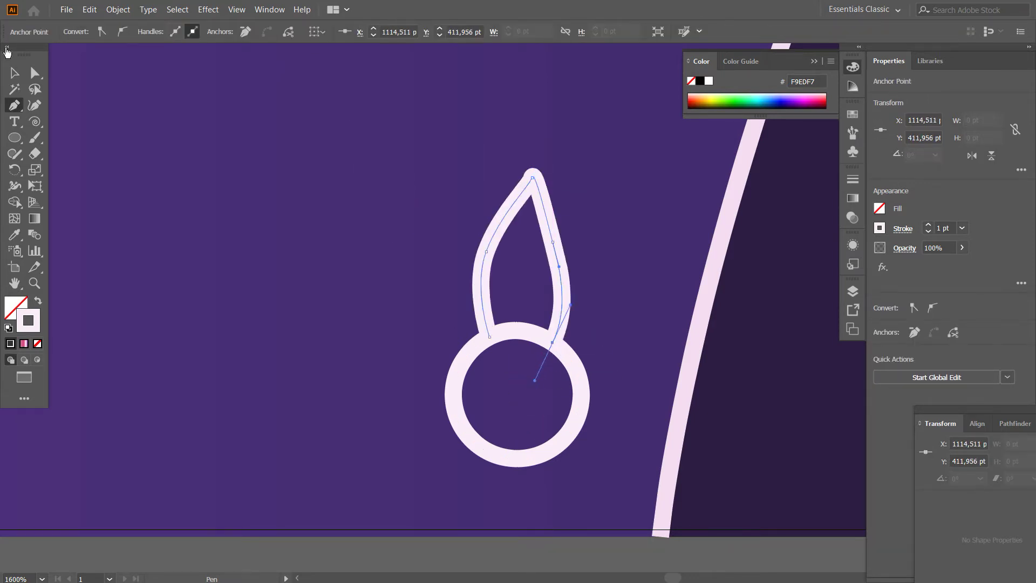
{"action": "key", "text": "v"}
- Move the circle up against the petal and fit the petal onto it
{"action": "scroll", "coordinate": [419, 439], "scroll_direction": "down", "scroll_amount": 5}
{"action": "scroll", "coordinate": [523, 459], "scroll_direction": "down", "scroll_amount": 2}
{"action": "scroll", "coordinate": [513, 456], "scroll_direction": "up", "scroll_amount": 5}
{"action": "scroll", "coordinate": [513, 456], "scroll_direction": "up", "scroll_amount": 2}
{"action": "left_click_drag", "start_coordinate": [538, 354], "coordinate": [416, 266]}
{"action": "mouse_move", "coordinate": [528, 157]}
{"action": "left_mouse_down"}
{"action": "mouse_move", "coordinate": [412, 157]}
{"action": "mouse_move", "coordinate": [509, 249]}
{"action": "left_mouse_up"}
- Rotate-copy the petal around the circle to form six petals
{"action": "mouse_move", "coordinate": [545, 358]}
{"action": "left_mouse_down"}
{"action": "mouse_move", "coordinate": [578, 301]}
{"action": "mouse_move", "coordinate": [567, 378]}
{"action": "left_mouse_up"}
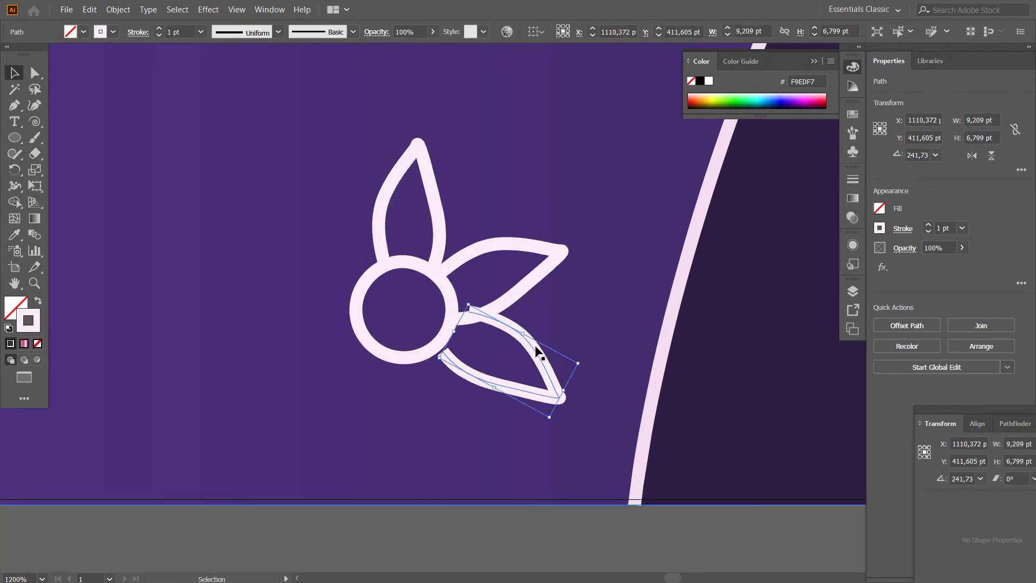
{"action": "left_click_drag", "start_coordinate": [507, 355], "coordinate": [605, 327]}
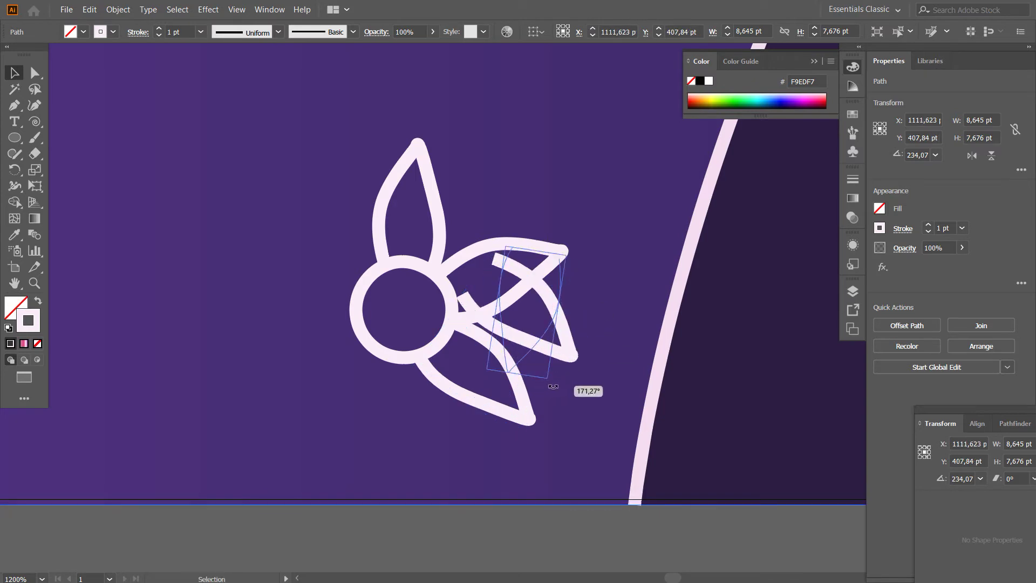
{"action": "left_click_drag", "start_coordinate": [553, 386], "coordinate": [428, 490]}
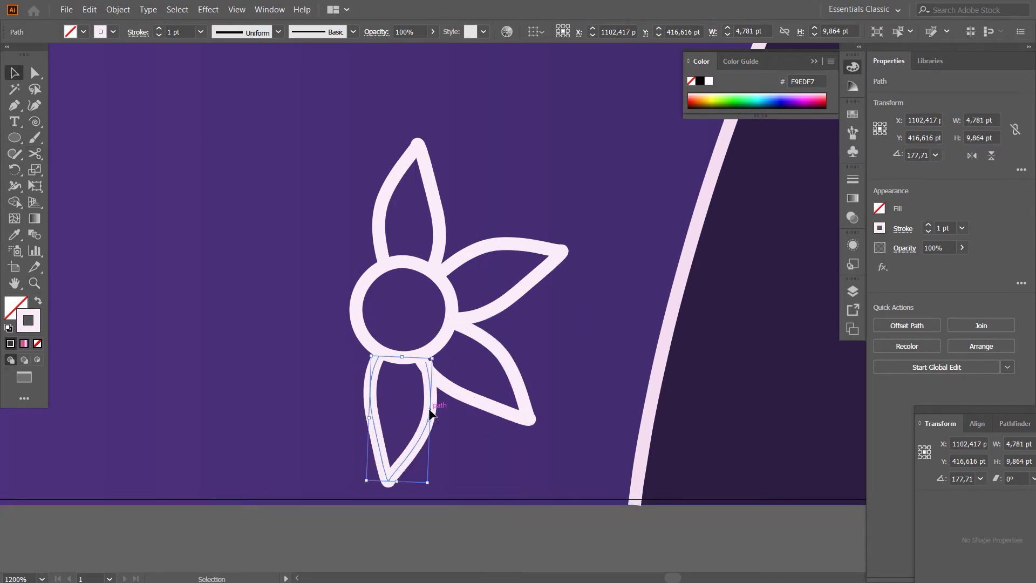
{"action": "mouse_move", "coordinate": [335, 348]}
{"action": "left_mouse_down"}
{"action": "mouse_move", "coordinate": [321, 334]}
{"action": "mouse_move", "coordinate": [254, 396]}
{"action": "left_mouse_up"}
{"action": "left_click_drag", "start_coordinate": [288, 350], "coordinate": [288, 350]}
{"action": "key", "text": "ctrl+d"}
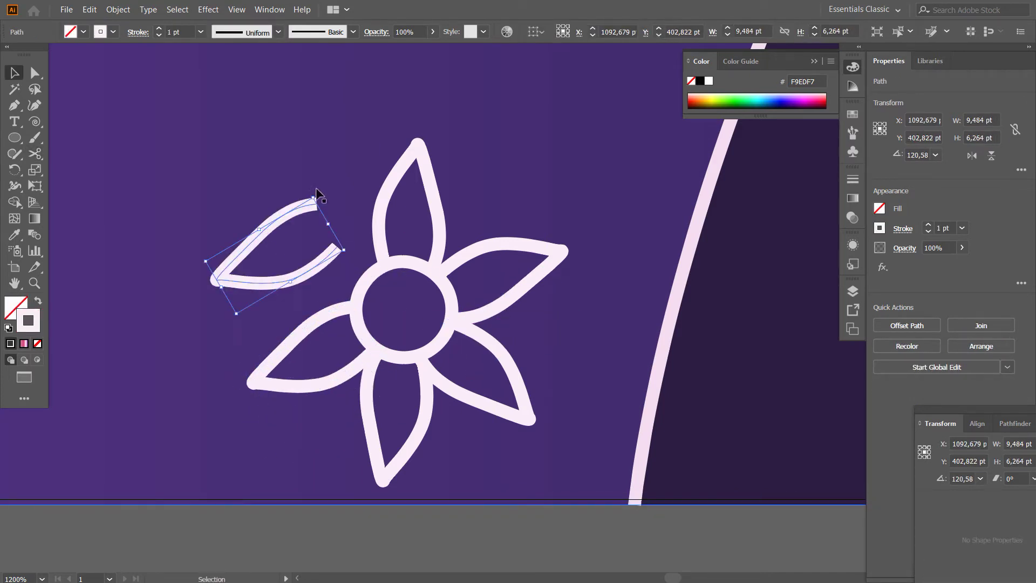
- Move the finished flower next to the ribbons and draw a spiral beside it
{"action": "scroll", "coordinate": [247, 212], "scroll_direction": "up", "scroll_amount": 2}
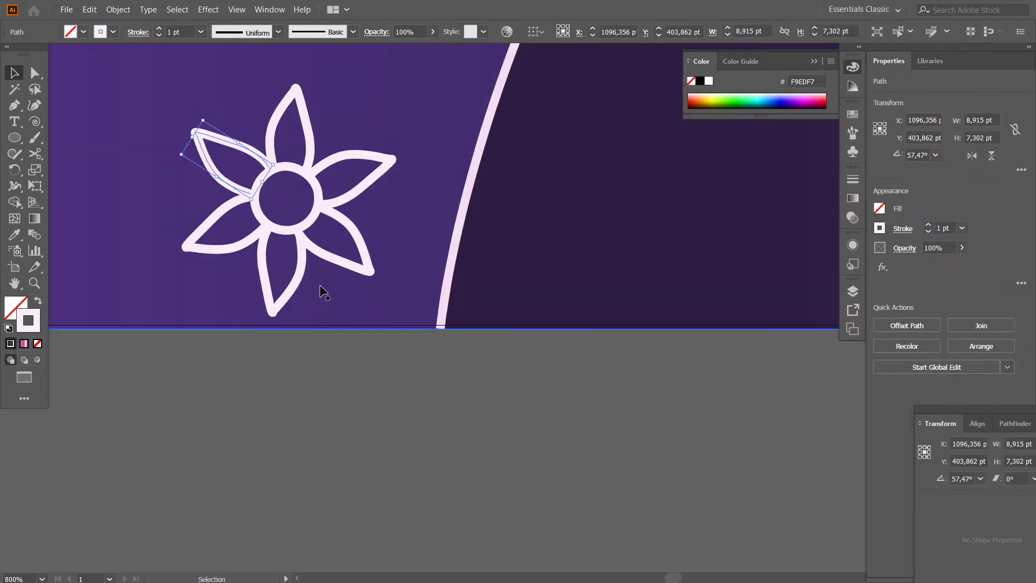
{"action": "scroll", "coordinate": [213, 286], "scroll_direction": "down", "scroll_amount": 5}
{"action": "left_click", "coordinate": [241, 249]}
{"action": "key", "text": "F7"}
{"action": "left_click", "coordinate": [693, 285]}
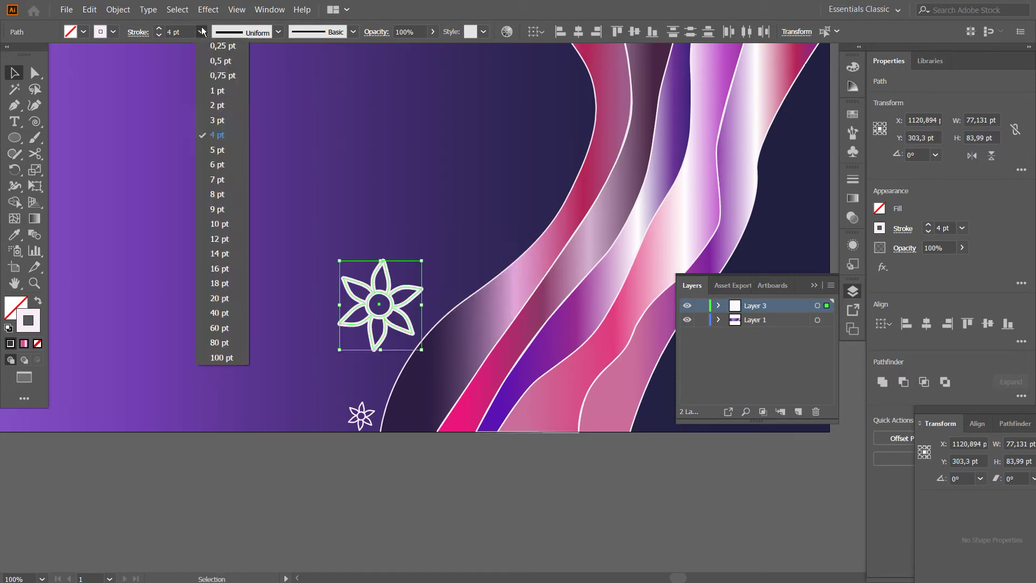
{"action": "left_click_drag", "start_coordinate": [411, 328], "coordinate": [413, 329]}
{"action": "left_click", "coordinate": [429, 490]}
{"action": "key", "text": "ctrl+plus"}
{"action": "left_click_drag", "start_coordinate": [305, 353], "coordinate": [241, 308]}
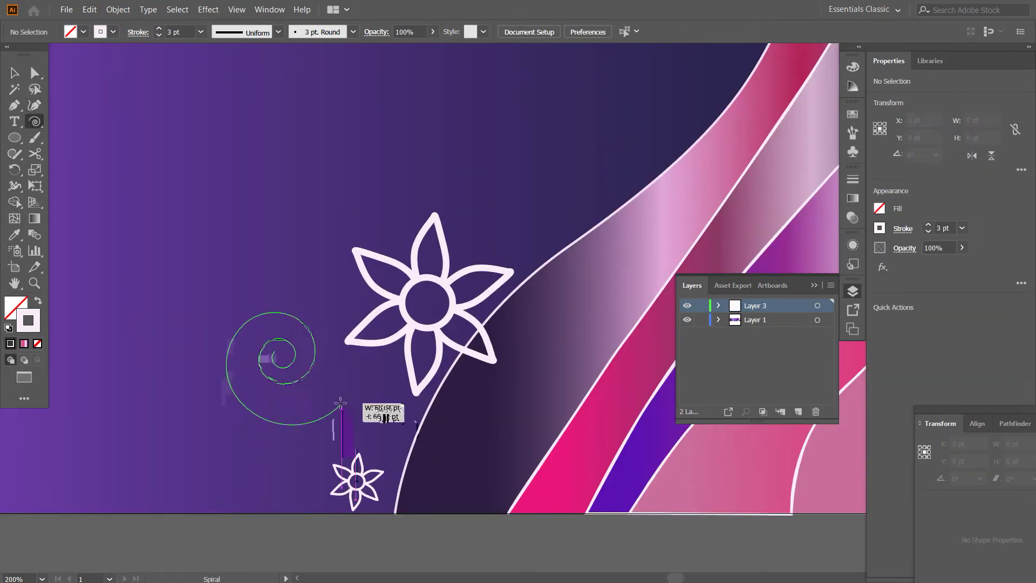
- Give the new spiral a 2 pt stroke and move it down-left near the small flower
{"action": "left_click", "coordinate": [200, 31]}
{"action": "left_click", "coordinate": [216, 118]}
{"action": "key", "text": "v"}
{"action": "left_click_drag", "start_coordinate": [335, 348], "coordinate": [316, 394]}
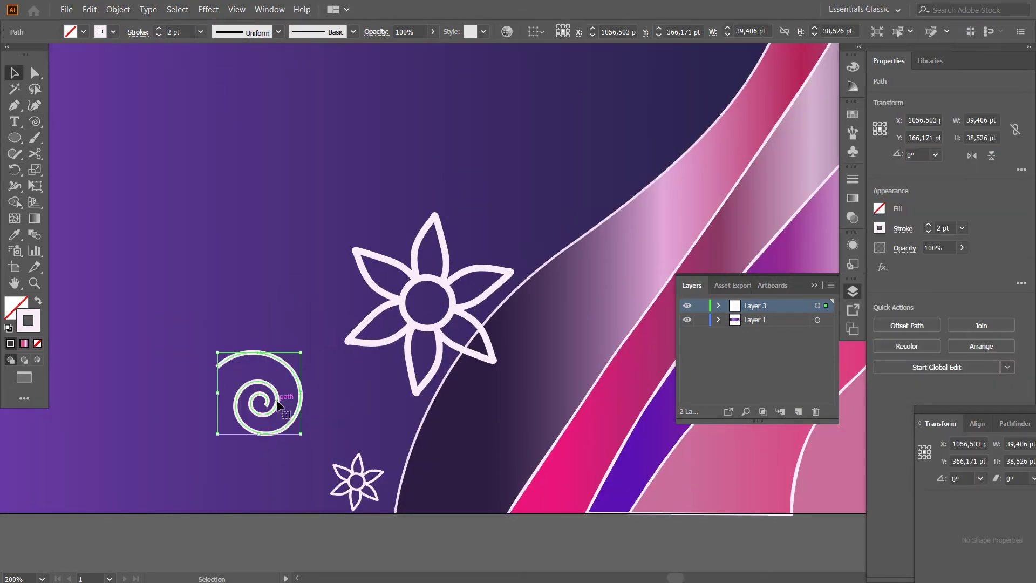
- Draw a small circle and move it up-left next to the flower
{"action": "key", "text": "l"}
{"action": "left_click_drag", "start_coordinate": [278, 302], "coordinate": [309, 333]}
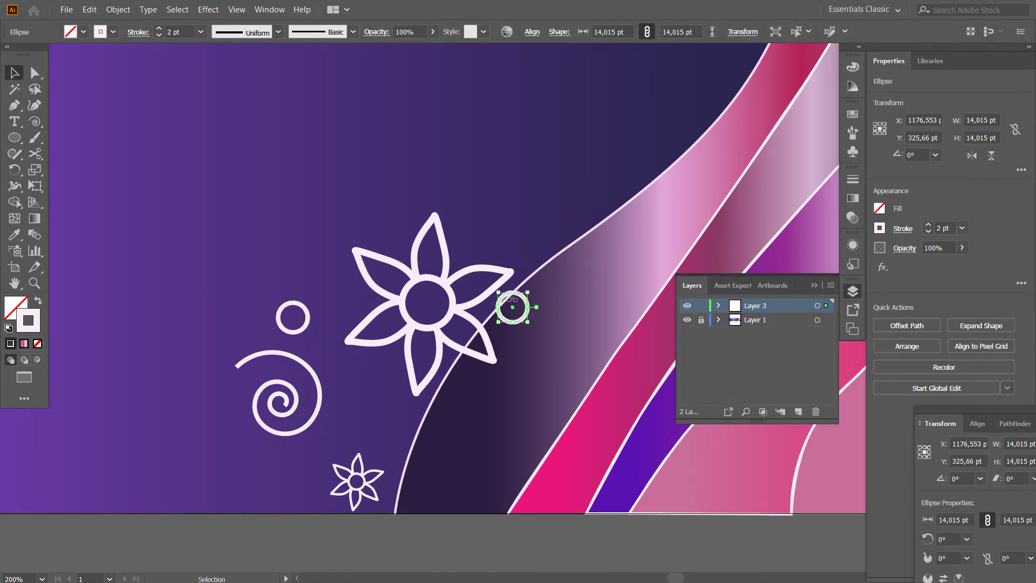
{"action": "scroll", "coordinate": [512, 302], "scroll_direction": "up", "scroll_amount": 3}
{"action": "left_click_drag", "start_coordinate": [537, 326], "coordinate": [473, 102]}
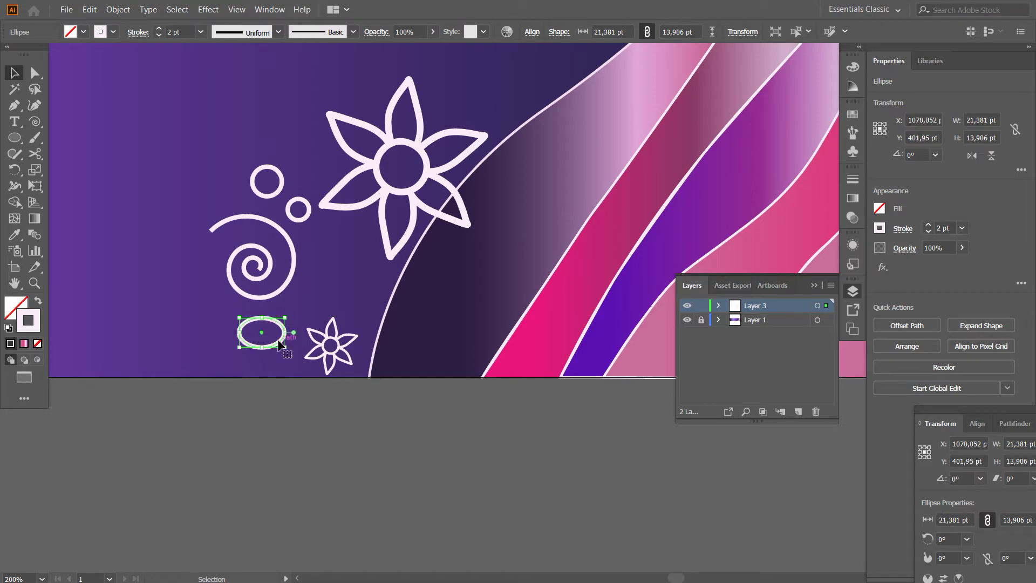
{"action": "scroll", "coordinate": [328, 432], "scroll_direction": "down", "scroll_amount": 3}
{"action": "scroll", "coordinate": [385, 386], "scroll_direction": "up", "scroll_amount": 3}
- Duplicate a flower, enlarge the copy, and give it a 3 pt stroke
{"action": "left_click", "coordinate": [204, 399]}
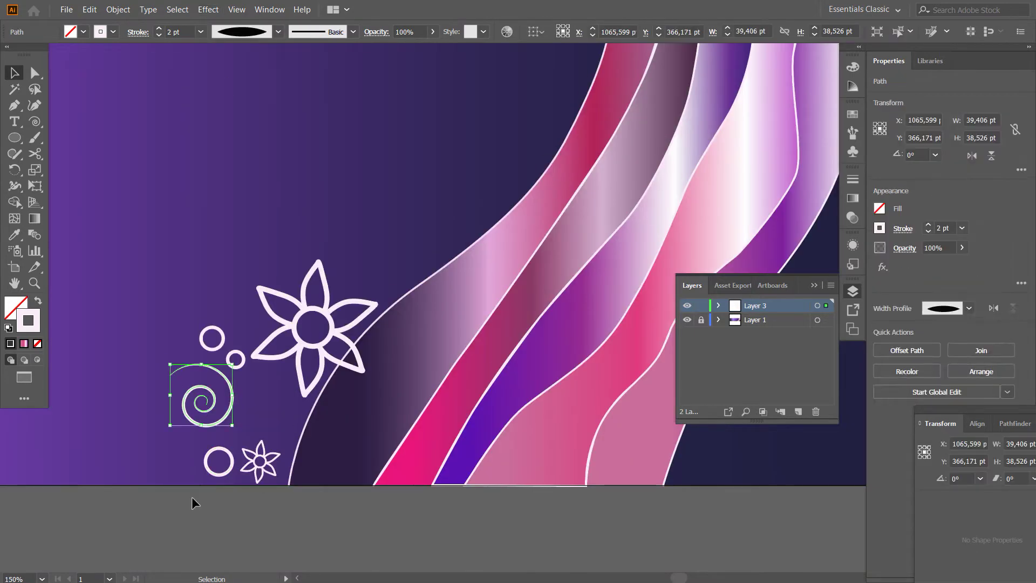
{"action": "left_click", "coordinate": [372, 294]}
{"action": "left_click", "coordinate": [374, 490]}
{"action": "scroll", "coordinate": [510, 328], "scroll_direction": "down", "scroll_amount": 3}
{"action": "scroll", "coordinate": [510, 328], "scroll_direction": "up", "scroll_amount": 1}
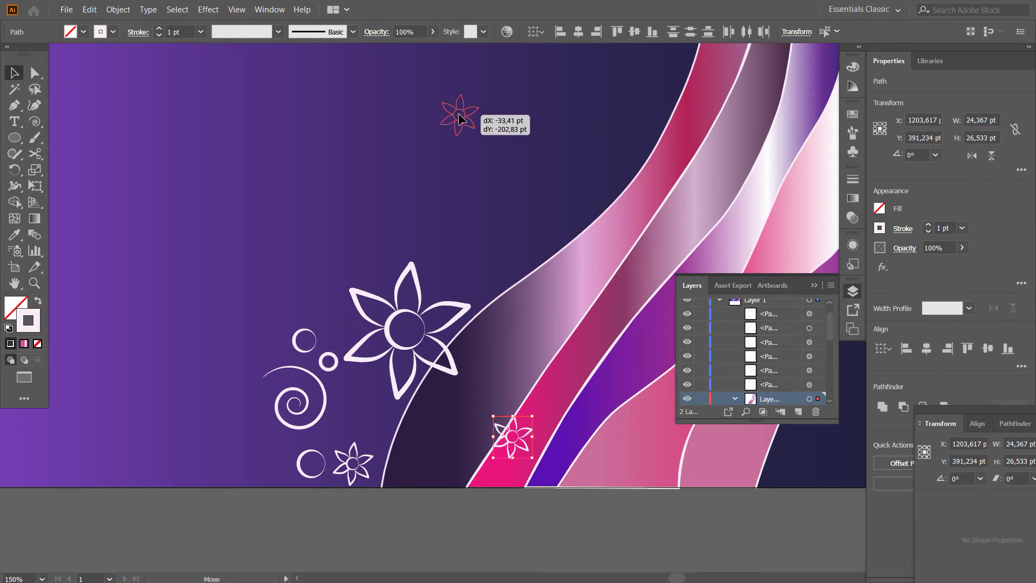
{"action": "left_click_drag", "start_coordinate": [440, 316], "coordinate": [317, 181]}
{"action": "left_click", "coordinate": [200, 32]}
{"action": "left_click", "coordinate": [230, 108]}
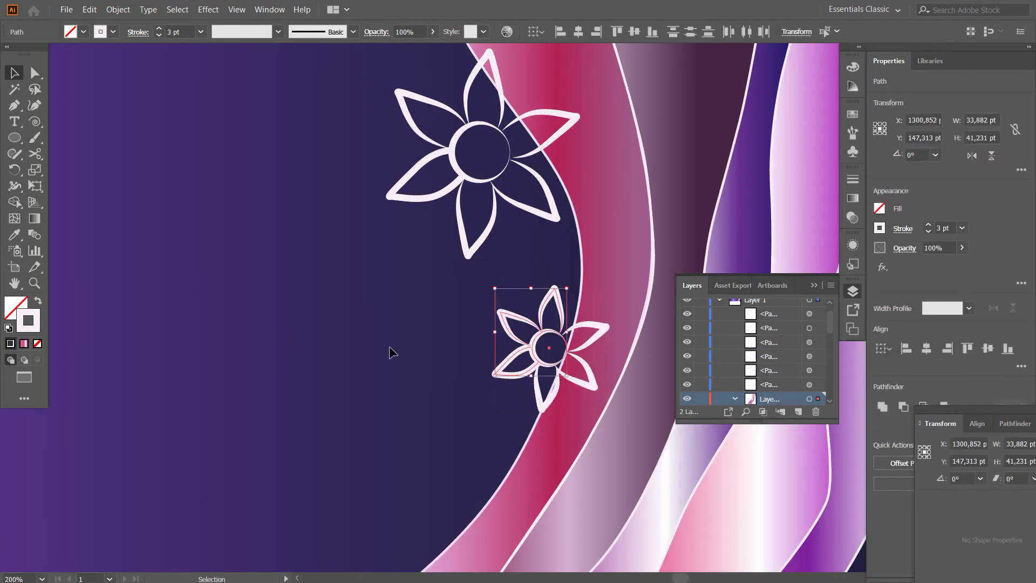
- Rotate the flower slightly counter-clockwise and shrink it into place beside the big flower
{"action": "left_click_drag", "start_coordinate": [629, 229], "coordinate": [606, 201]}
{"action": "left_click_drag", "start_coordinate": [420, 405], "coordinate": [443, 379]}
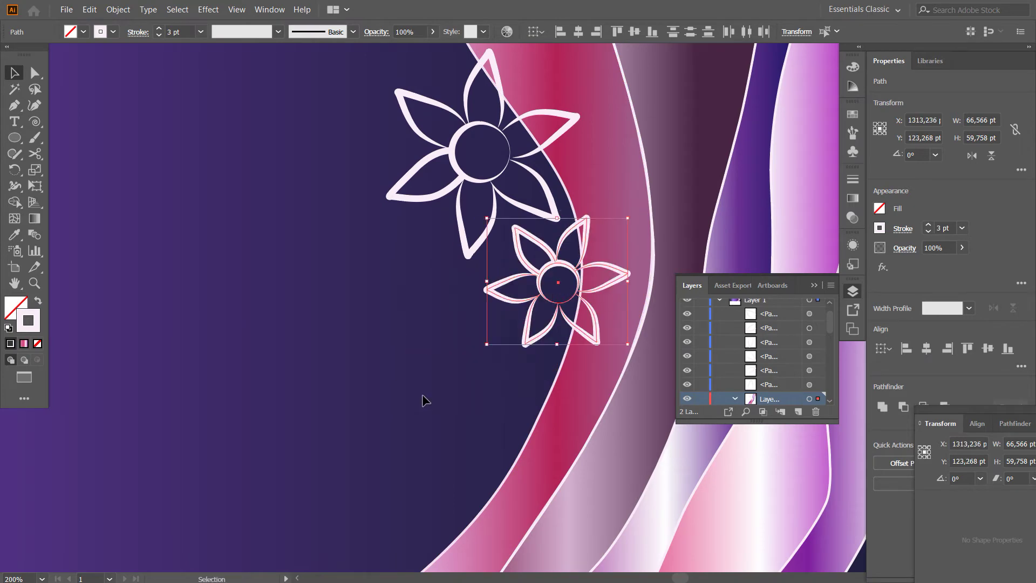
{"action": "key", "text": "ctrl+shift+a"}
{"action": "key", "text": "ctrl+0"}
{"action": "key", "text": "ctrl+1"}
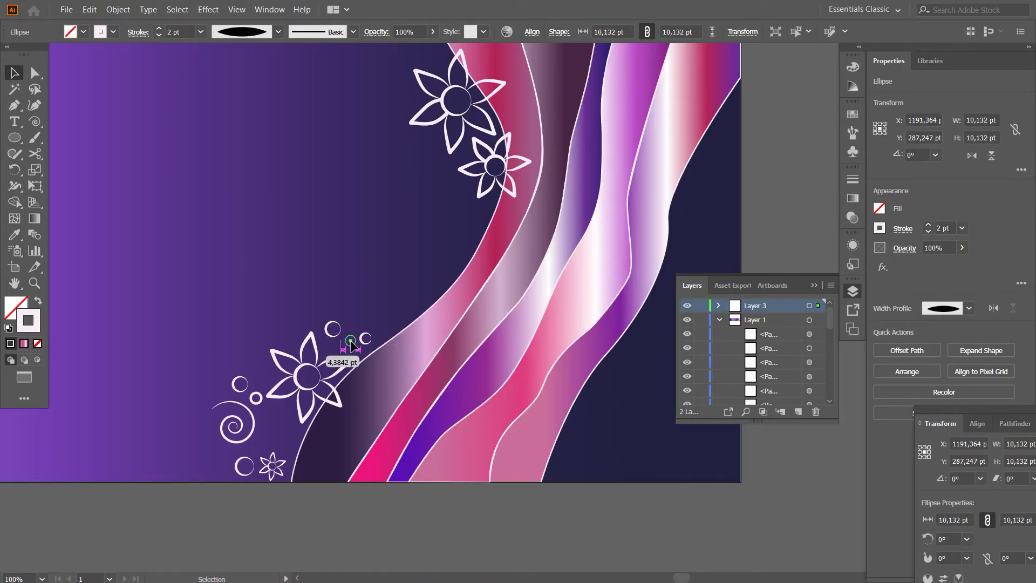
- Add a tiny circle above the lower flower and draw a mid-left spiral with a tapered width profile
{"action": "left_click_drag", "start_coordinate": [348, 345], "coordinate": [348, 345]}
{"action": "key", "text": "ctrl+shift+a"}
{"action": "left_click", "coordinate": [34, 121]}
{"action": "left_click_drag", "start_coordinate": [317, 265], "coordinate": [356, 298]}
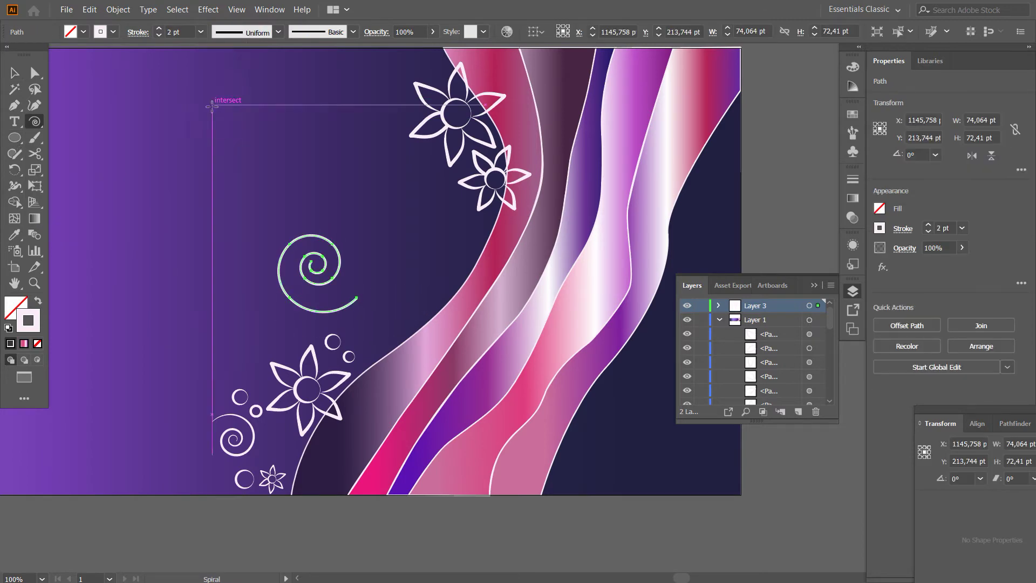
{"action": "key", "text": "ctrl+plus"}
{"action": "key", "text": "ctrl+plus"}
{"action": "key", "text": "ctrl+plus"}
{"action": "left_click", "coordinate": [278, 32]}
{"action": "left_click", "coordinate": [254, 131]}
- Draw two small circles along the spiral's tail
{"action": "key", "text": "l"}
{"action": "left_click_drag", "start_coordinate": [281, 390], "coordinate": [312, 420]}
{"action": "left_click_drag", "start_coordinate": [241, 409], "coordinate": [270, 435]}
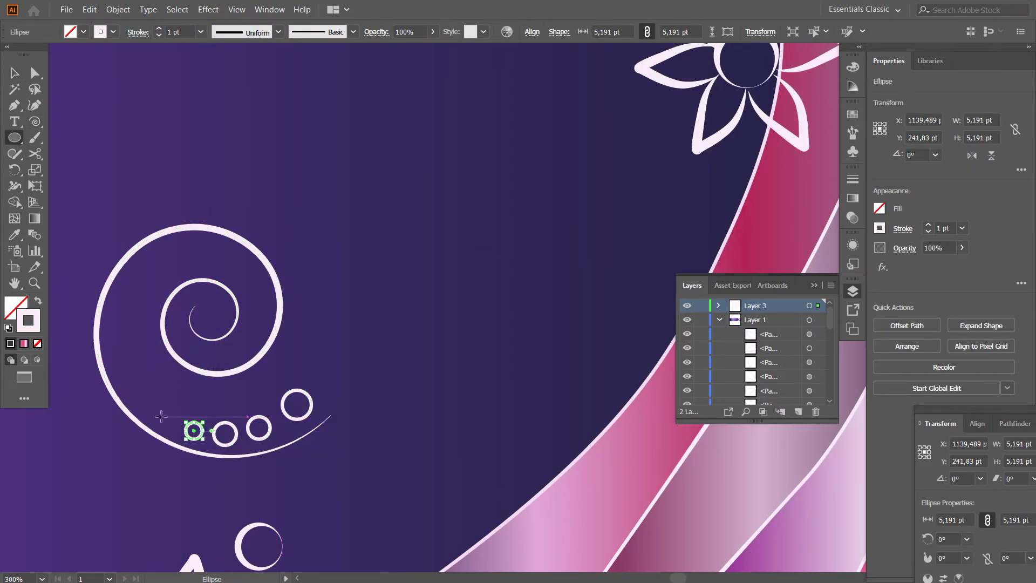
{"action": "key", "text": "ctrl+minus"}
{"action": "key", "text": "ctrl+minus"}
- Fan copied petals around the spiral, rotating the first about 22° clockwise and the next to point right
{"action": "left_click_drag", "start_coordinate": [501, 291], "coordinate": [199, 322]}
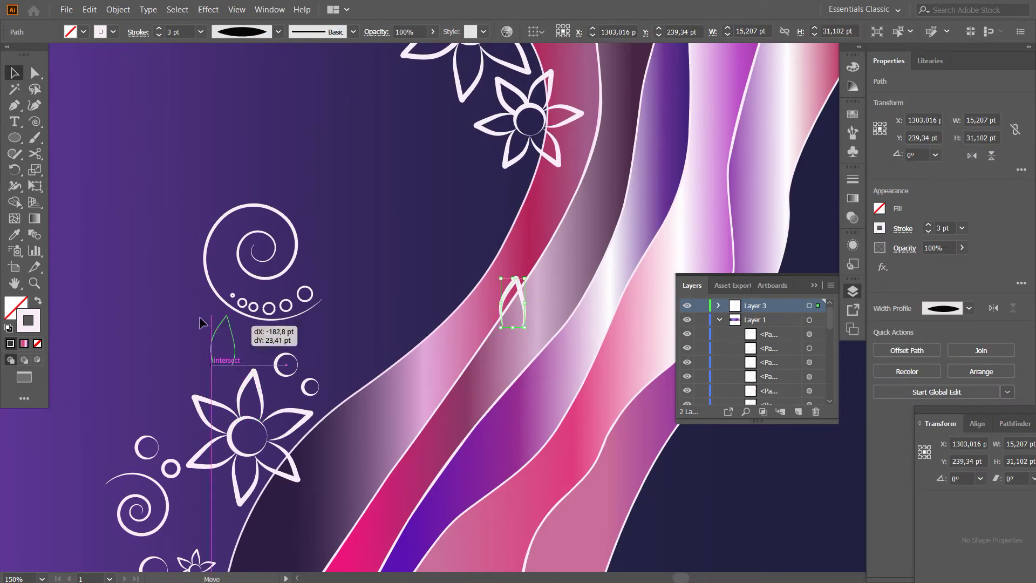
{"action": "left_click_drag", "start_coordinate": [296, 156], "coordinate": [306, 165]}
{"action": "key", "text": "ctrl+plus"}
{"action": "key", "text": "ctrl+shift+a"}
{"action": "key", "text": "ctrl+v"}
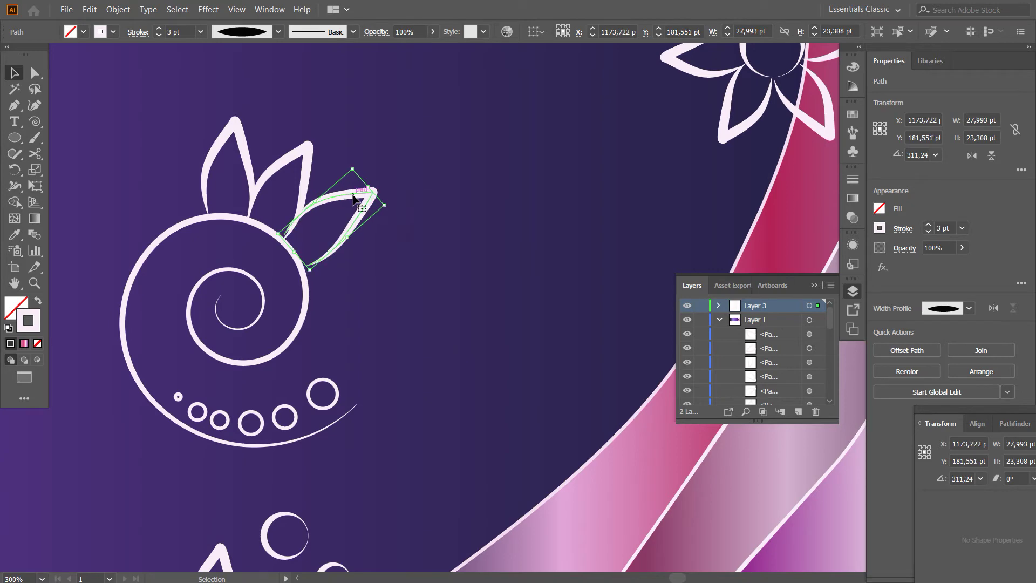
{"action": "left_click_drag", "start_coordinate": [353, 179], "coordinate": [536, 244]}
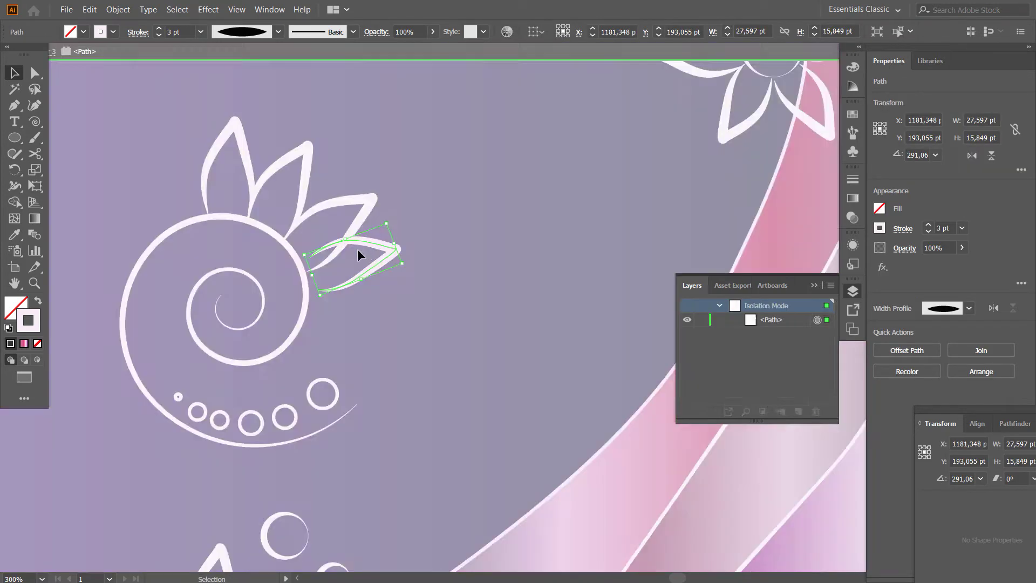
{"action": "left_click_drag", "start_coordinate": [412, 227], "coordinate": [371, 279]}
{"action": "key", "text": "ctrl+shift+a"}
{"action": "scroll", "coordinate": [373, 284], "scroll_direction": "up", "scroll_amount": 2}
{"action": "mouse_move", "coordinate": [382, 140]}
{"action": "left_mouse_down"}
{"action": "mouse_move", "coordinate": [394, 379]}
{"action": "mouse_move", "coordinate": [366, 382]}
{"action": "mouse_move", "coordinate": [345, 363]}
{"action": "left_mouse_up"}
{"action": "scroll", "coordinate": [354, 371], "scroll_direction": "up", "scroll_amount": 2}
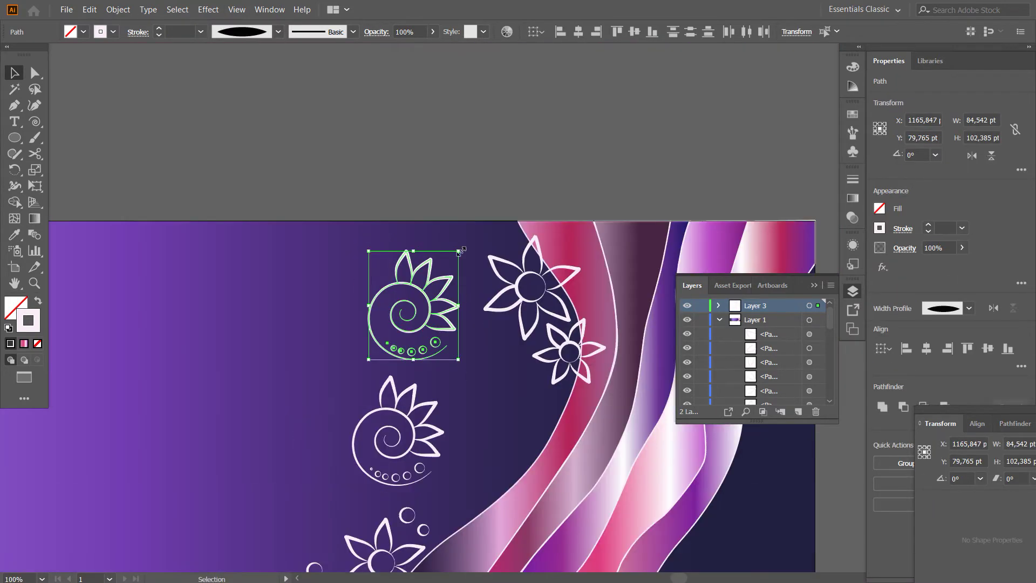
- Rotate the petal swirl about 90°, reposition the small bottom-left flower, and move the swirl to the top edge
{"action": "left_click_drag", "start_coordinate": [461, 250], "coordinate": [485, 218]}
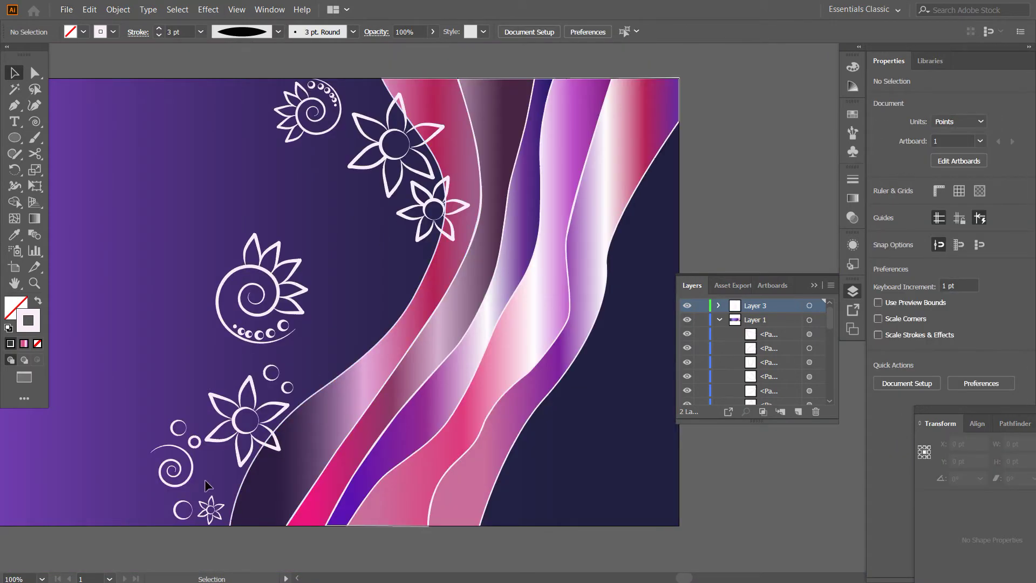
{"action": "left_click_drag", "start_coordinate": [209, 506], "coordinate": [510, 304]}
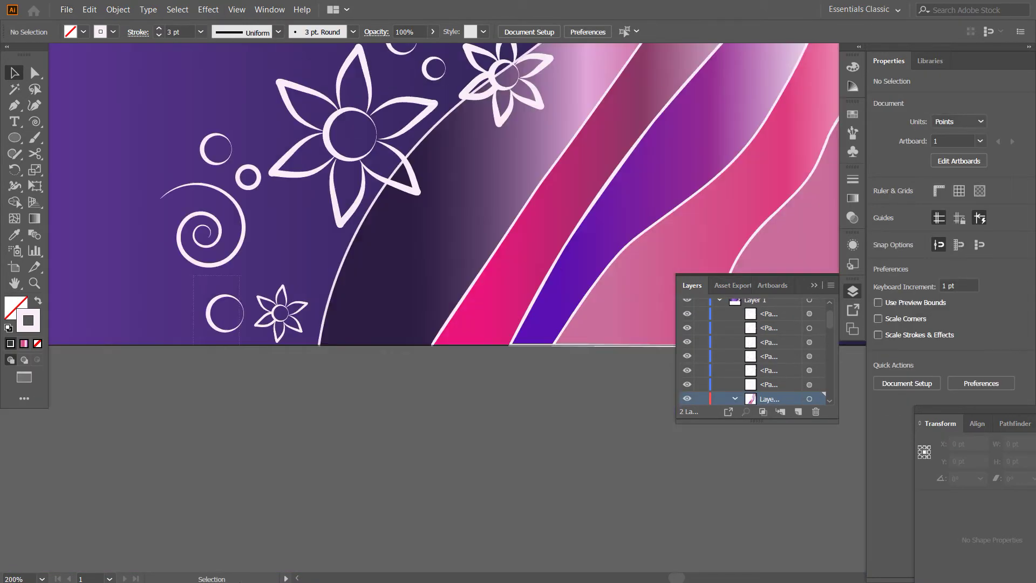
{"action": "key", "text": "ctrl"}
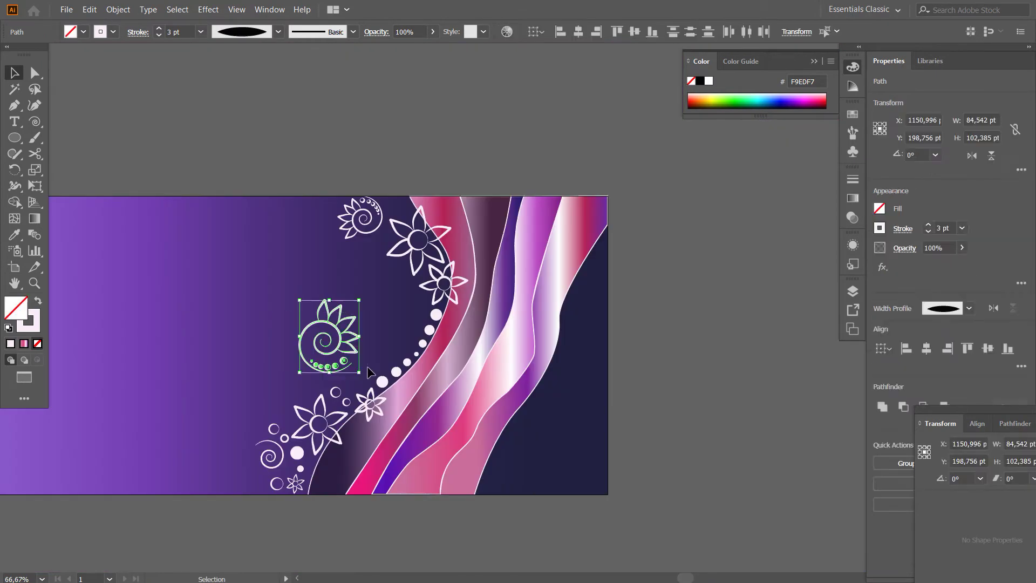
{"action": "left_click_drag", "start_coordinate": [348, 334], "coordinate": [379, 215]}
{"action": "left_click", "coordinate": [509, 306]}
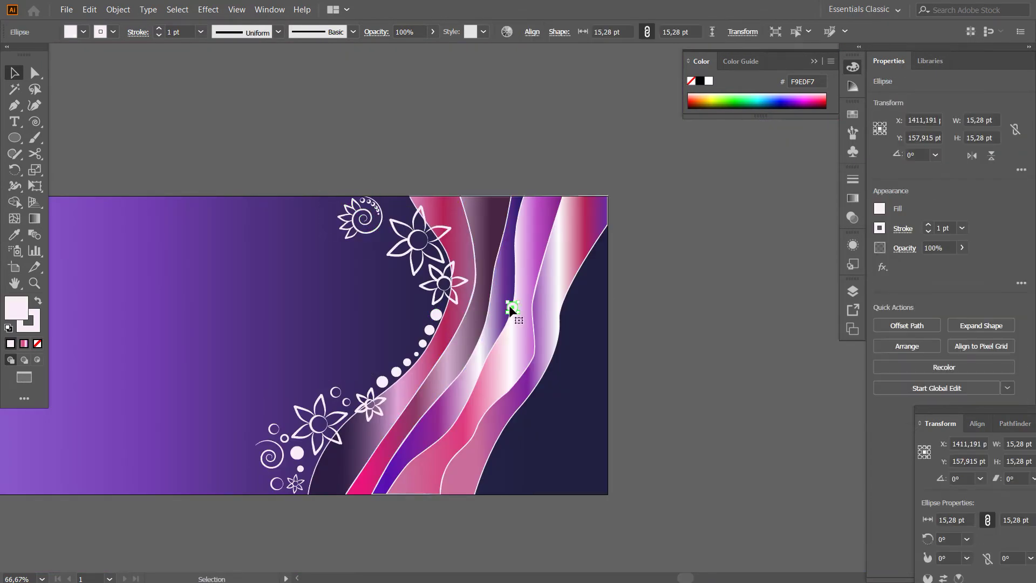
- Isolate the right and purple middle waves and adjust their gradient colours
{"action": "left_click", "coordinate": [705, 373]}
{"action": "scroll", "coordinate": [705, 372], "scroll_direction": "left", "scroll_amount": 2}
{"action": "double_click", "coordinate": [585, 424]}
{"action": "left_click", "coordinate": [853, 198]}
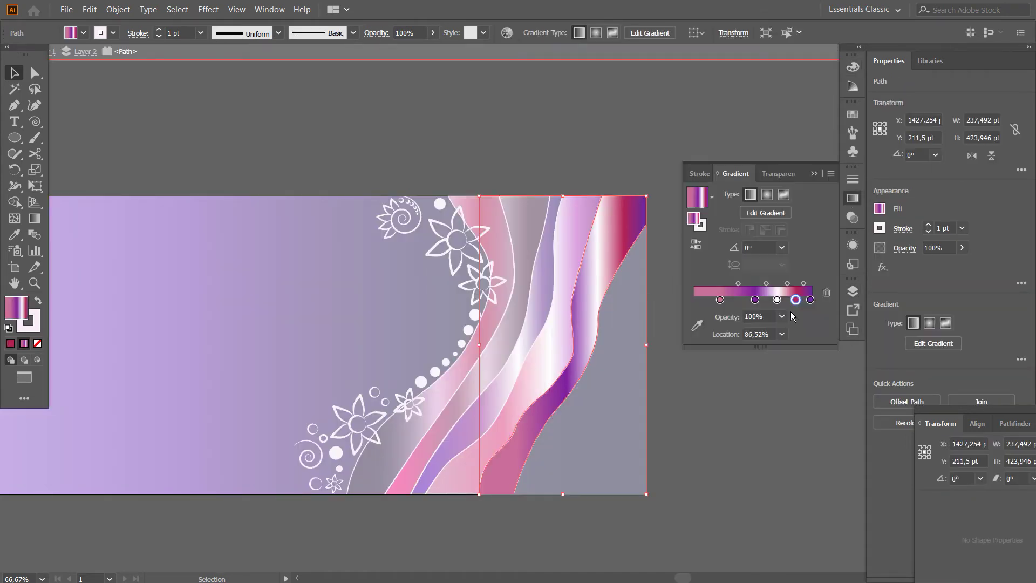
{"action": "left_click", "coordinate": [537, 357]}
{"action": "double_click", "coordinate": [513, 358]}
{"action": "double_click", "coordinate": [481, 376]}
{"action": "key", "text": "Escape"}
{"action": "double_click", "coordinate": [480, 373]}
{"action": "key", "text": "Escape"}
- Reshape the pink wave by dragging an anchor up, then move a flower copy onto the bottom-right ribbons
{"action": "scroll", "coordinate": [516, 340], "scroll_direction": "up", "scroll_amount": 3}
{"action": "key", "text": "a"}
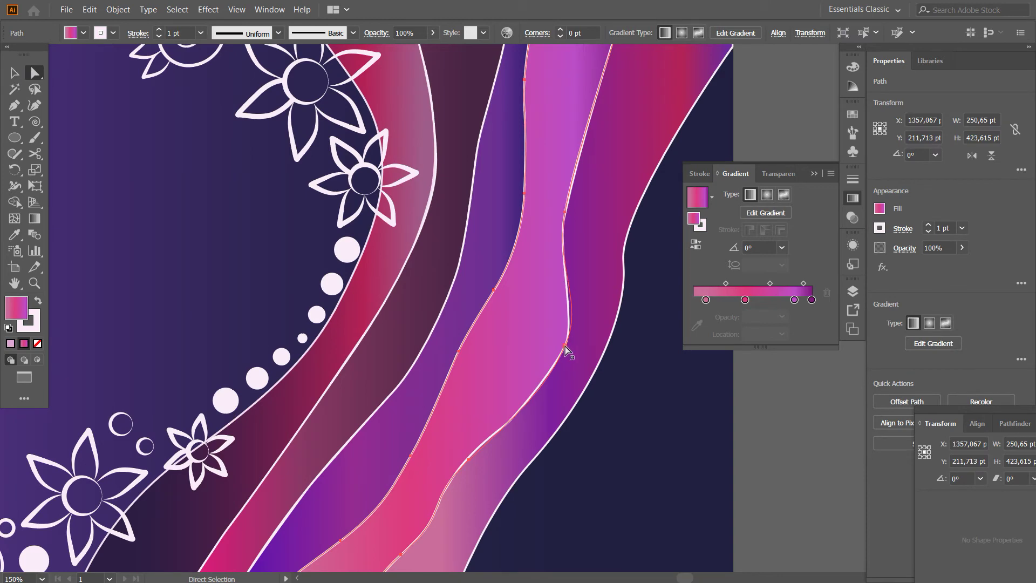
{"action": "left_click_drag", "start_coordinate": [567, 352], "coordinate": [569, 283]}
{"action": "left_click_drag", "start_coordinate": [559, 348], "coordinate": [561, 348]}
{"action": "scroll", "coordinate": [566, 308], "scroll_direction": "up", "scroll_amount": 2}
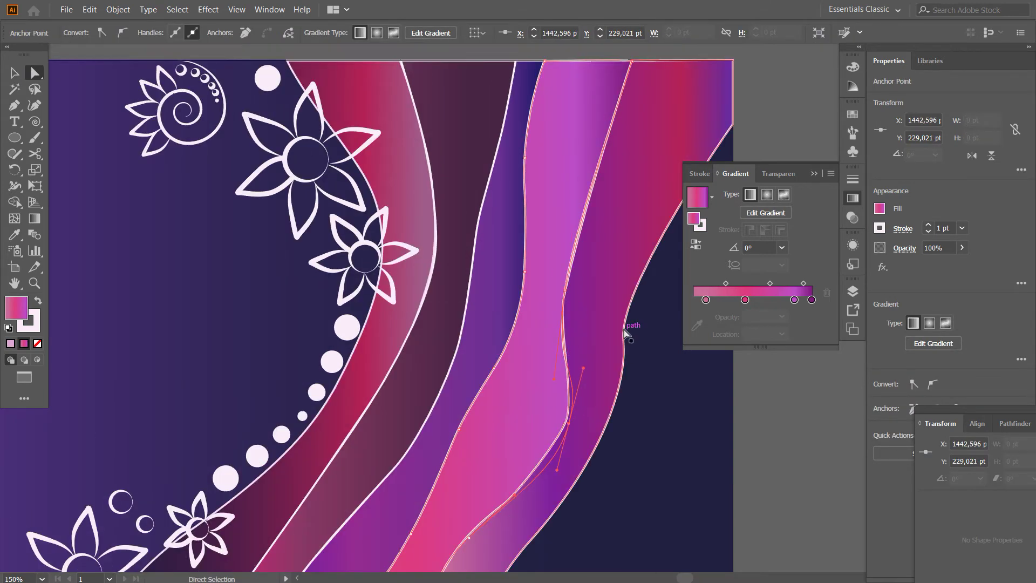
{"action": "scroll", "coordinate": [629, 283], "scroll_direction": "down", "scroll_amount": 1}
{"action": "left_click", "coordinate": [594, 369]}
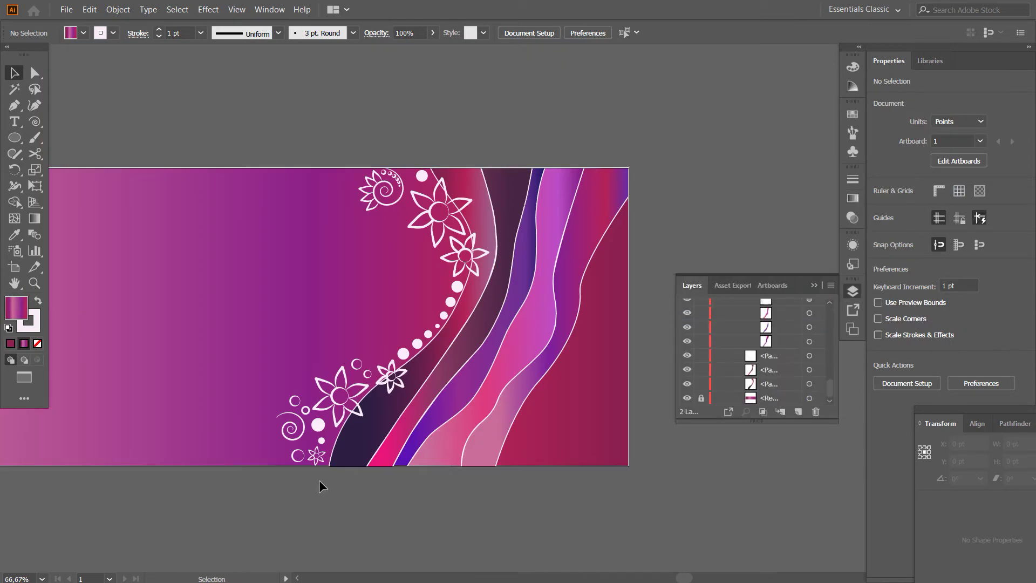
{"action": "left_click_drag", "start_coordinate": [564, 483], "coordinate": [493, 289]}
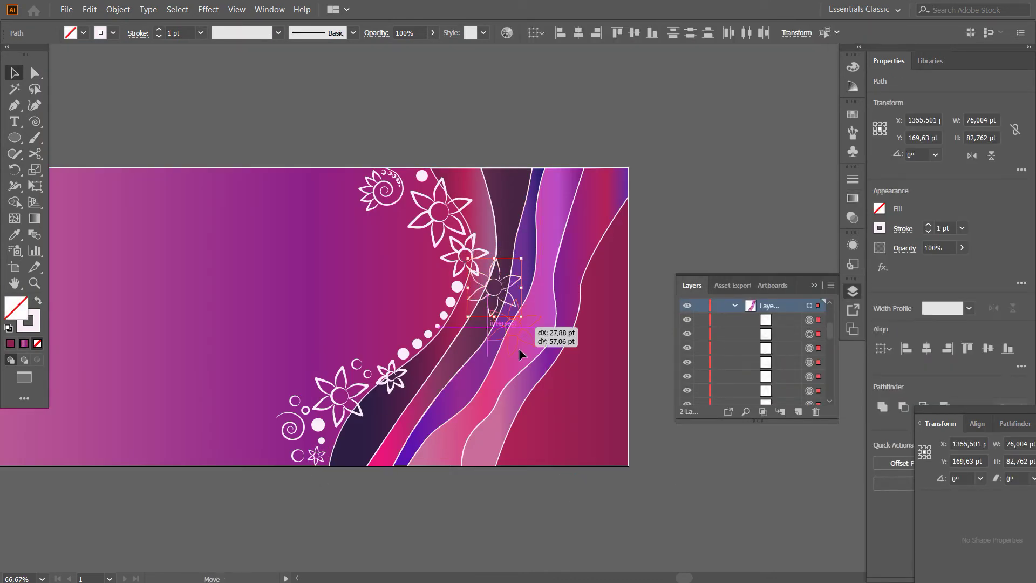
- Rotate the flower copy, add anchors where its petals meet the bottom edge, and delete the left petal's tip
{"action": "left_click_drag", "start_coordinate": [567, 414], "coordinate": [567, 416]}
{"action": "scroll", "coordinate": [542, 452], "scroll_direction": "up", "scroll_amount": 5}
{"action": "key", "text": "plus"}
{"action": "left_click", "coordinate": [407, 436]}
{"action": "scroll", "coordinate": [406, 436], "scroll_direction": "up", "scroll_amount": 2}
{"action": "scroll", "coordinate": [393, 404], "scroll_direction": "up", "scroll_amount": 2}
{"action": "scroll", "coordinate": [375, 201], "scroll_direction": "up", "scroll_amount": 1}
{"action": "scroll", "coordinate": [690, 197], "scroll_direction": "up", "scroll_amount": 1}
{"action": "left_click", "coordinate": [494, 192]}
{"action": "scroll", "coordinate": [357, 319], "scroll_direction": "down", "scroll_amount": 3}
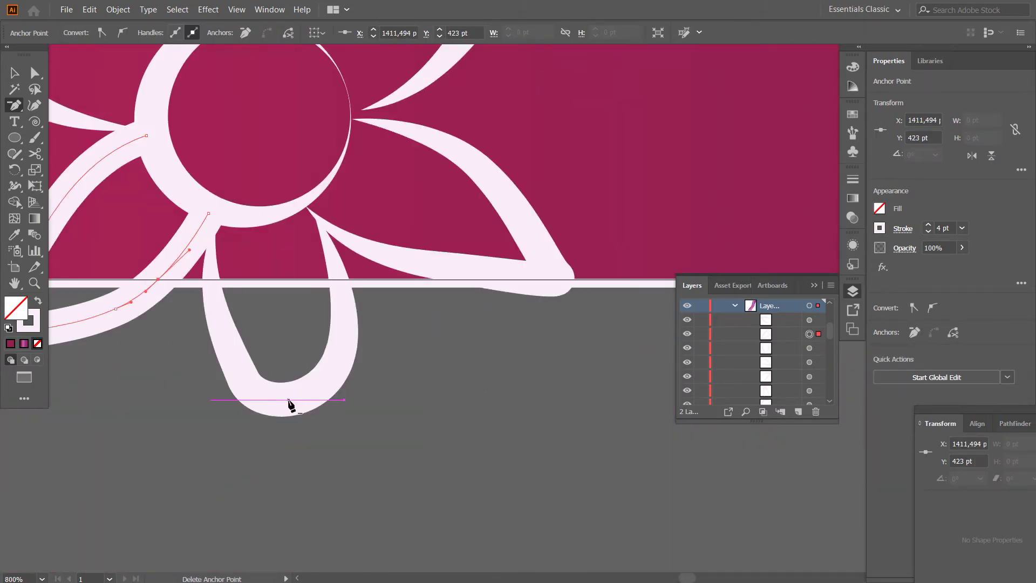
{"action": "scroll", "coordinate": [318, 354], "scroll_direction": "left", "scroll_amount": 3}
{"action": "left_click", "coordinate": [201, 335]}
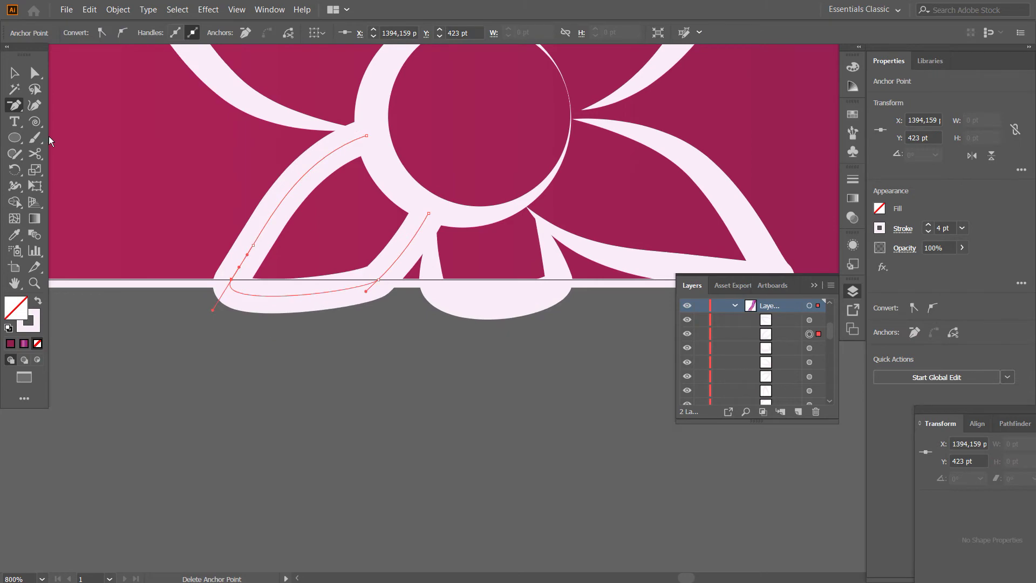
- Convert the petal's bottom anchor to flatten its curve and nudge the flower into place
{"action": "key", "text": "shift+c"}
{"action": "left_click", "coordinate": [433, 284]}
{"action": "scroll", "coordinate": [572, 278], "scroll_direction": "right", "scroll_amount": 3}
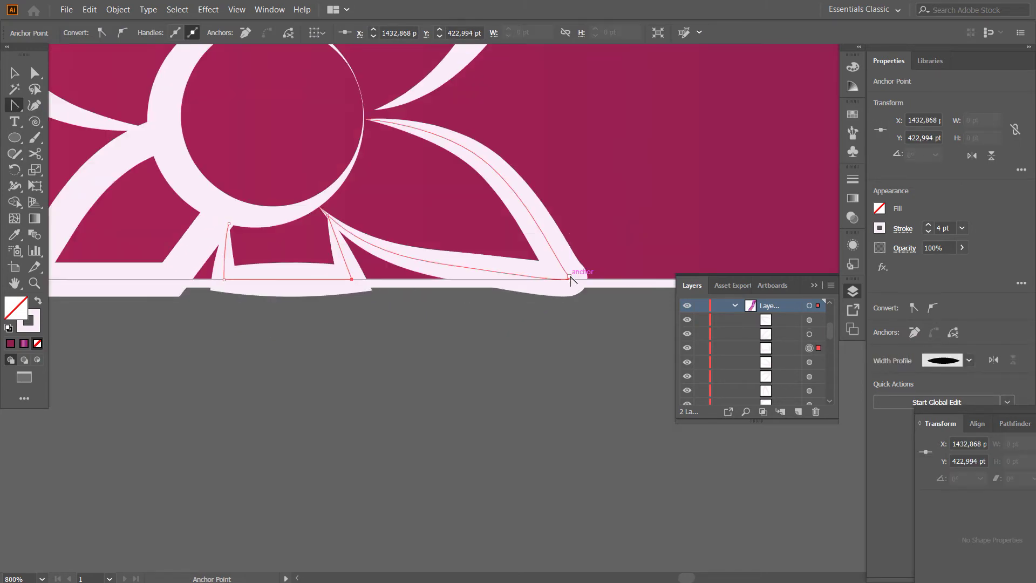
{"action": "scroll", "coordinate": [567, 281], "scroll_direction": "down", "scroll_amount": 2}
{"action": "key", "text": "v"}
{"action": "left_click_drag", "start_coordinate": [452, 283], "coordinate": [452, 282]}
{"action": "left_click", "coordinate": [452, 432]}
- Delete the petal's anchor at the bottom edge and paste another flower copy
{"action": "scroll", "coordinate": [451, 432], "scroll_direction": "up", "scroll_amount": 3}
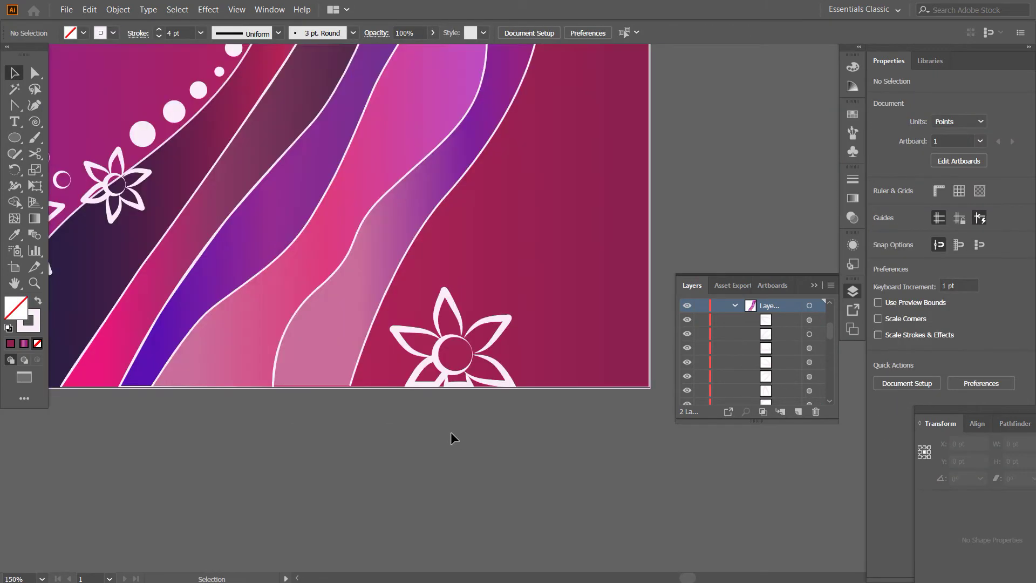
{"action": "scroll", "coordinate": [421, 380], "scroll_direction": "up", "scroll_amount": 3}
{"action": "key", "text": "p"}
{"action": "left_click", "coordinate": [419, 374]}
{"action": "key", "text": "v"}
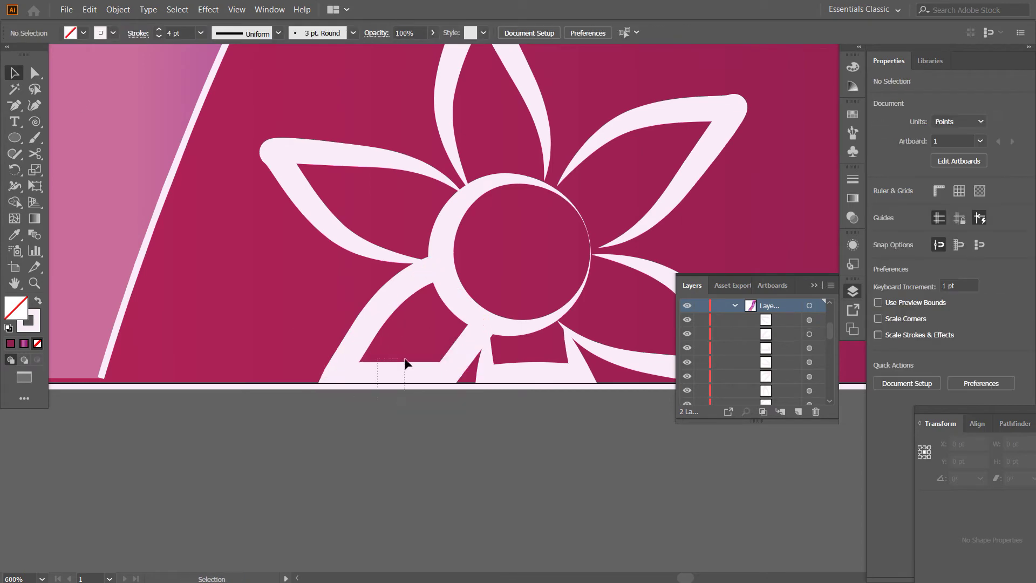
{"action": "scroll", "coordinate": [359, 529], "scroll_direction": "down", "scroll_amount": 3}
{"action": "key", "text": "ctrl+v"}
{"action": "left_click", "coordinate": [200, 33]}
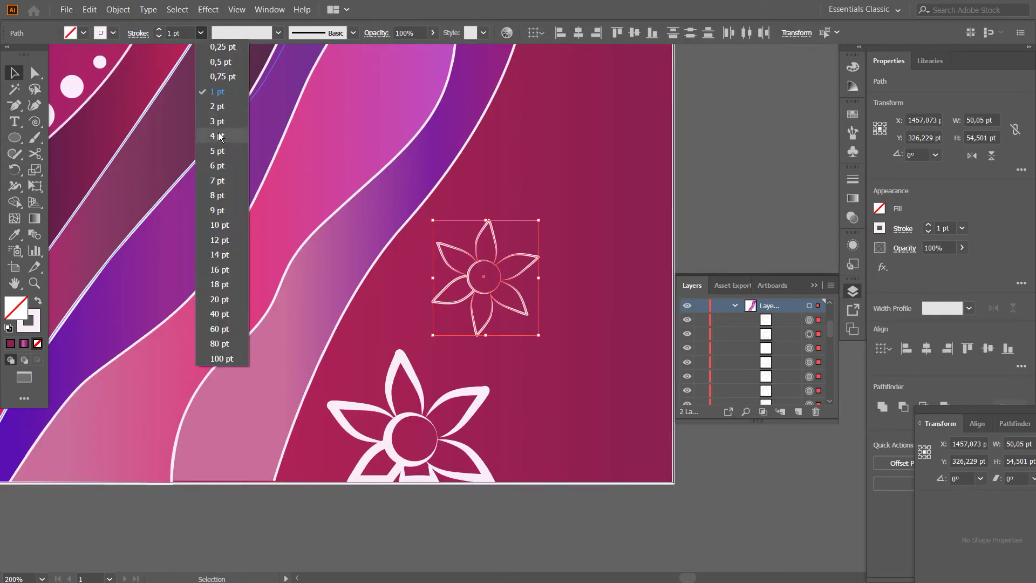
- Draw a white ring and small circles, one solid white, beside the small flower
{"action": "scroll", "coordinate": [328, 457], "scroll_direction": "down", "scroll_amount": 3}
{"action": "key", "text": "ctrl+plus"}
{"action": "key", "text": "ctrl+plus"}
{"action": "key", "text": "ctrl+plus"}
{"action": "key", "text": "l"}
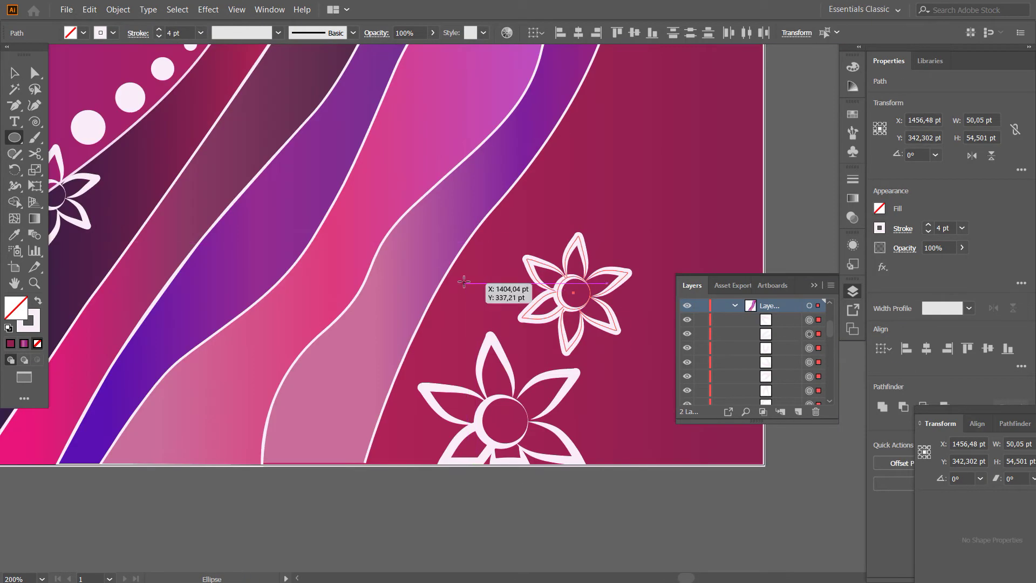
{"action": "left_click_drag", "start_coordinate": [464, 281], "coordinate": [495, 317]}
{"action": "left_click_drag", "start_coordinate": [497, 272], "coordinate": [507, 283]}
{"action": "left_click_drag", "start_coordinate": [661, 316], "coordinate": [430, 316]}
{"action": "key", "text": "shift+x"}
{"action": "left_click_drag", "start_coordinate": [363, 368], "coordinate": [384, 387]}
- Draw a white spiral and place a copy lower beside the ribbon
{"action": "mouse_move", "coordinate": [414, 436]}
{"action": "left_mouse_down"}
{"action": "mouse_move", "coordinate": [491, 436]}
{"action": "mouse_move", "coordinate": [524, 424]}
{"action": "left_mouse_up"}
{"action": "key", "text": "ctrl+minus"}
{"action": "key", "text": "ctrl+minus"}
{"action": "key", "text": "ctrl+minus"}
{"action": "left_click", "coordinate": [35, 121]}
{"action": "key", "text": "ctrl+plus"}
{"action": "key", "text": "ctrl+plus"}
{"action": "key", "text": "ctrl+plus"}
{"action": "key", "text": "Return"}
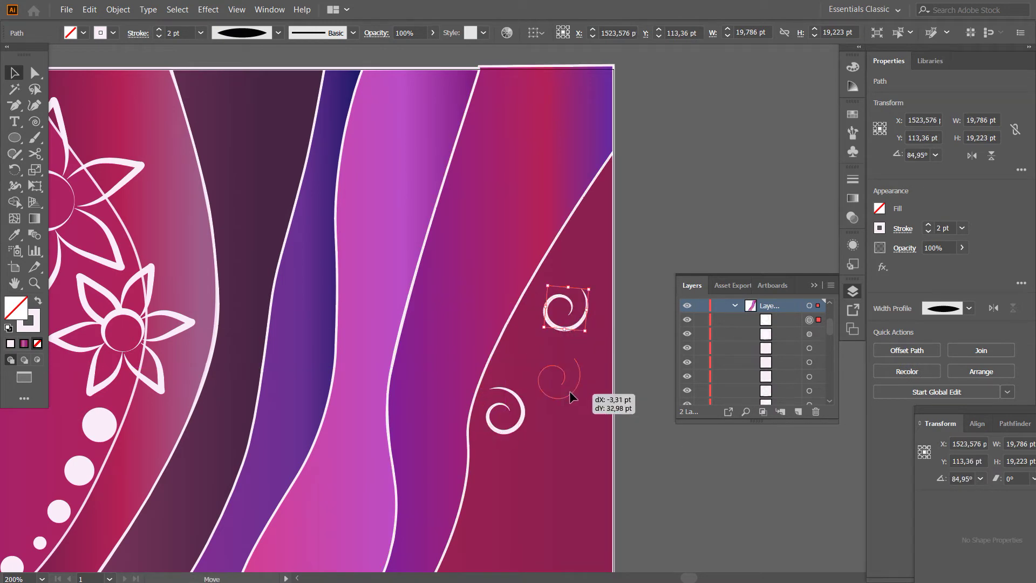
{"action": "scroll", "coordinate": [578, 408], "scroll_direction": "down", "scroll_amount": 5}
{"action": "left_click_drag", "start_coordinate": [578, 408], "coordinate": [553, 64]}
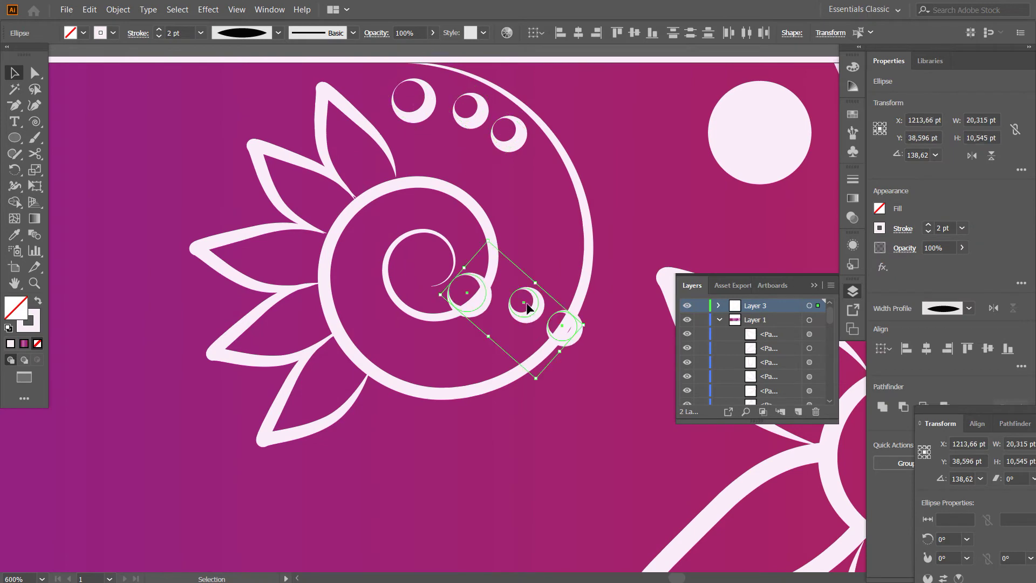
- Move and rotate the three small circles along the spiral, and add a 15.303 pt circle by the ribbon
{"action": "left_click_drag", "start_coordinate": [529, 310], "coordinate": [552, 224]}
{"action": "left_click_drag", "start_coordinate": [611, 181], "coordinate": [610, 183]}
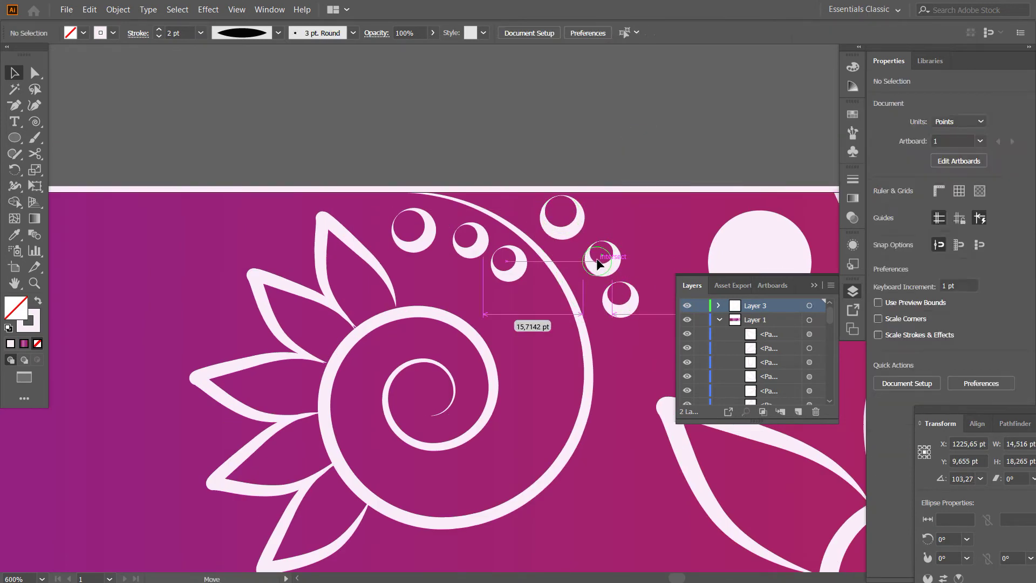
{"action": "left_click_drag", "start_coordinate": [565, 235], "coordinate": [561, 238]}
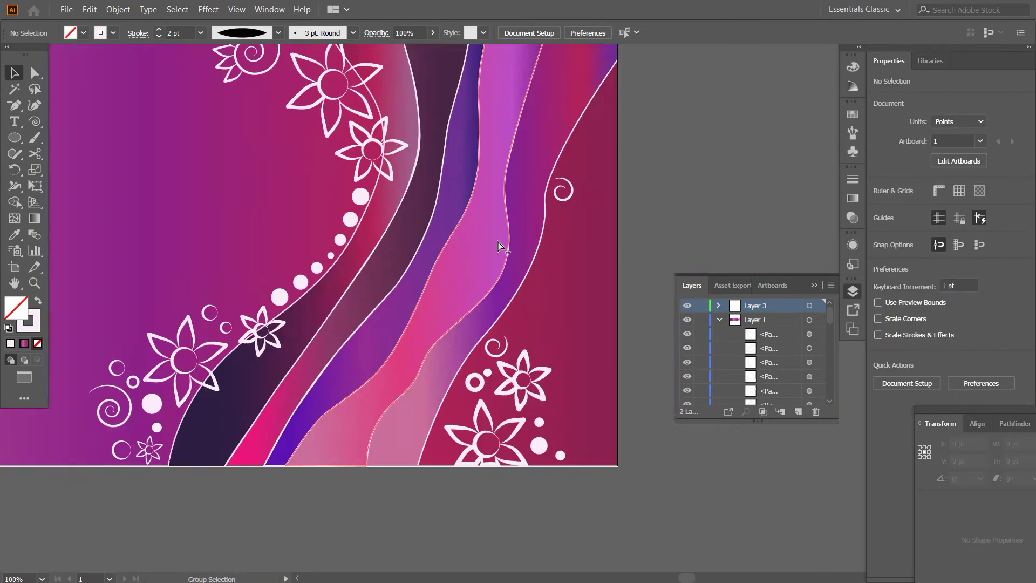
{"action": "left_click", "coordinate": [15, 138]}
{"action": "left_click", "coordinate": [400, 404]}
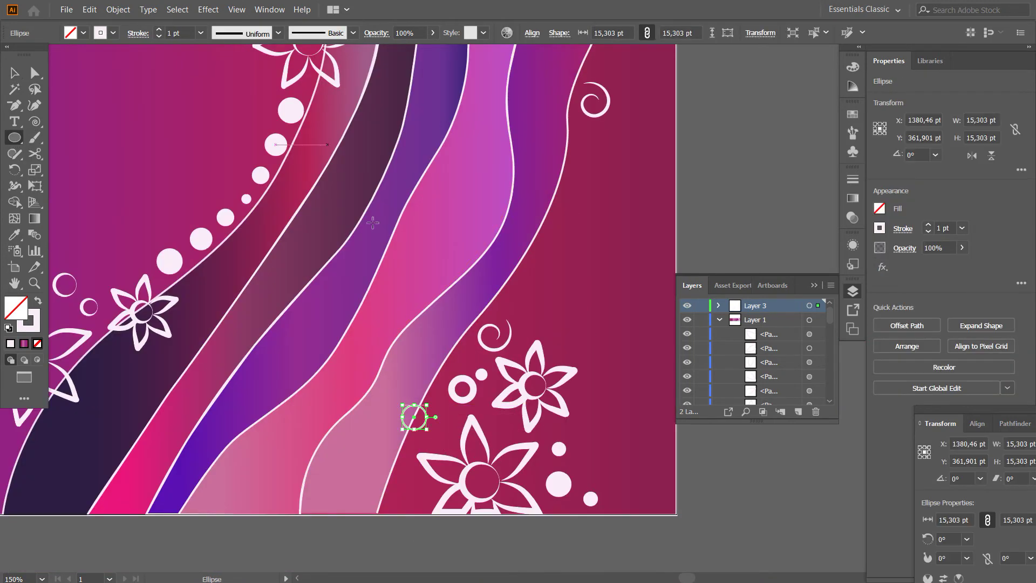
- Make the small circle white-filled without an outline and move it up along the ribbon edge
{"action": "key", "text": "Return"}
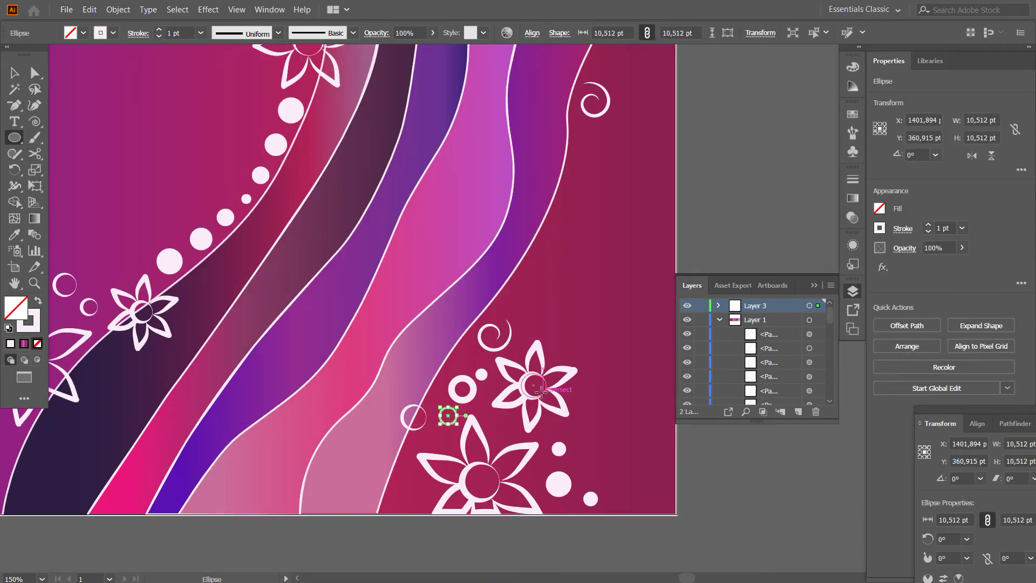
{"action": "key", "text": "v"}
{"action": "scroll", "coordinate": [458, 253], "scroll_direction": "right", "scroll_amount": 5}
{"action": "right_click", "coordinate": [413, 258]}
{"action": "key", "text": "Escape"}
{"action": "key", "text": "shift+x"}
{"action": "left_click", "coordinate": [15, 143]}
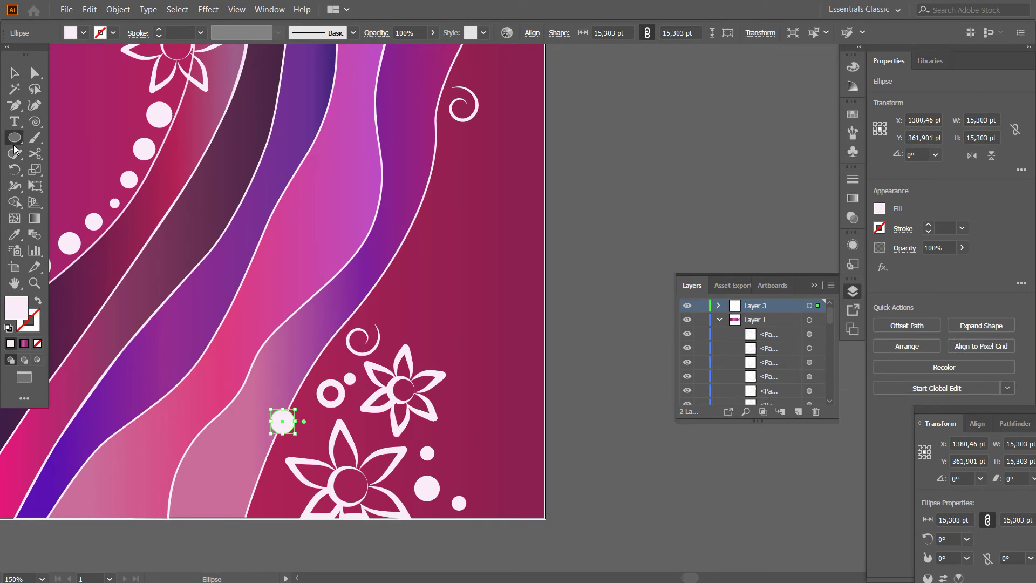
{"action": "key", "text": "c"}
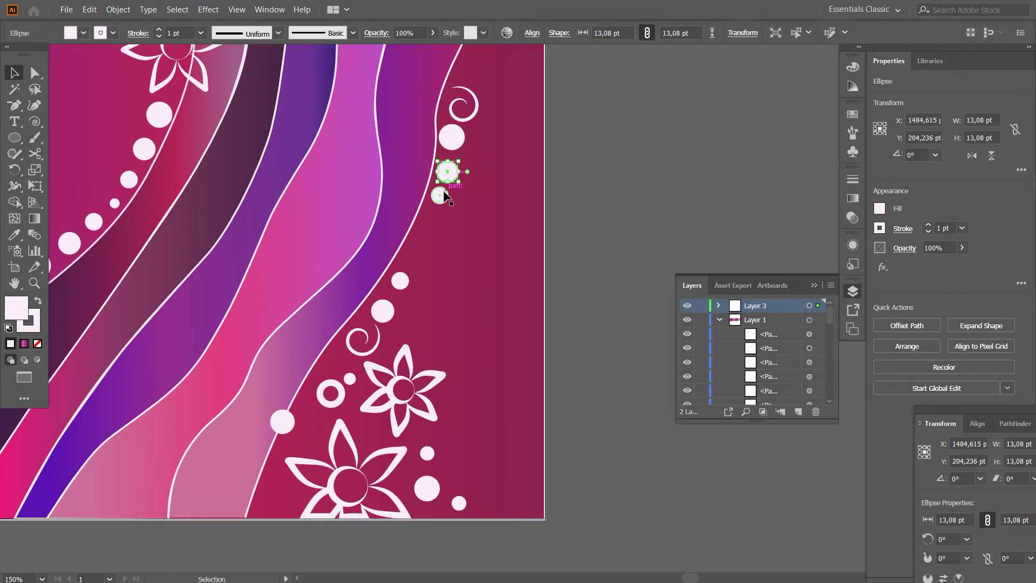
{"action": "left_click_drag", "start_coordinate": [114, 208], "coordinate": [267, 236]}
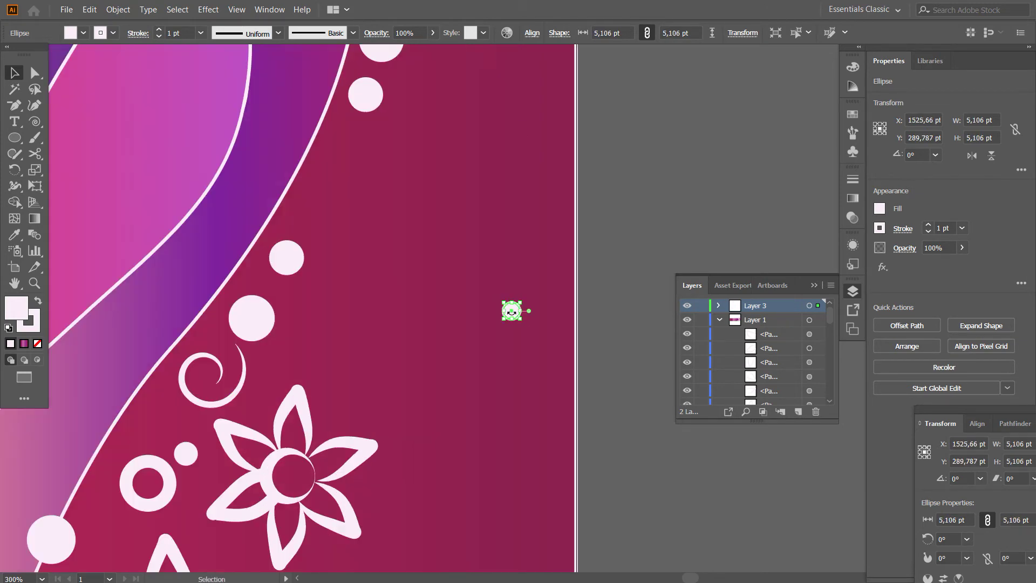
{"action": "scroll", "coordinate": [267, 236], "scroll_direction": "up", "scroll_amount": 5}
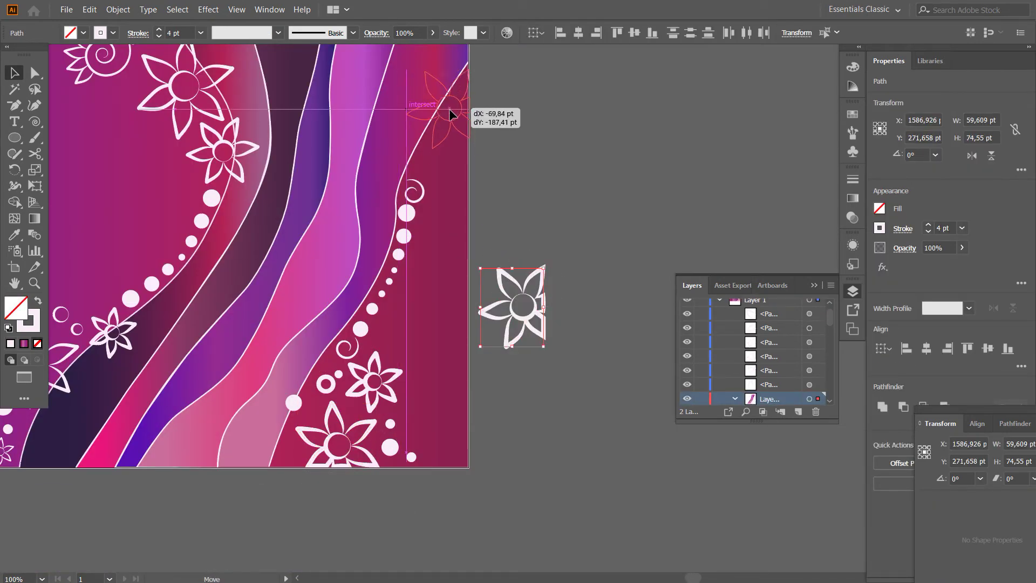
- Place a resized flower copy in the top-right corner and remove the small circle's outline
{"action": "left_click_drag", "start_coordinate": [449, 114], "coordinate": [449, 114]}
{"action": "scroll", "coordinate": [448, 236], "scroll_direction": "up", "scroll_amount": 5}
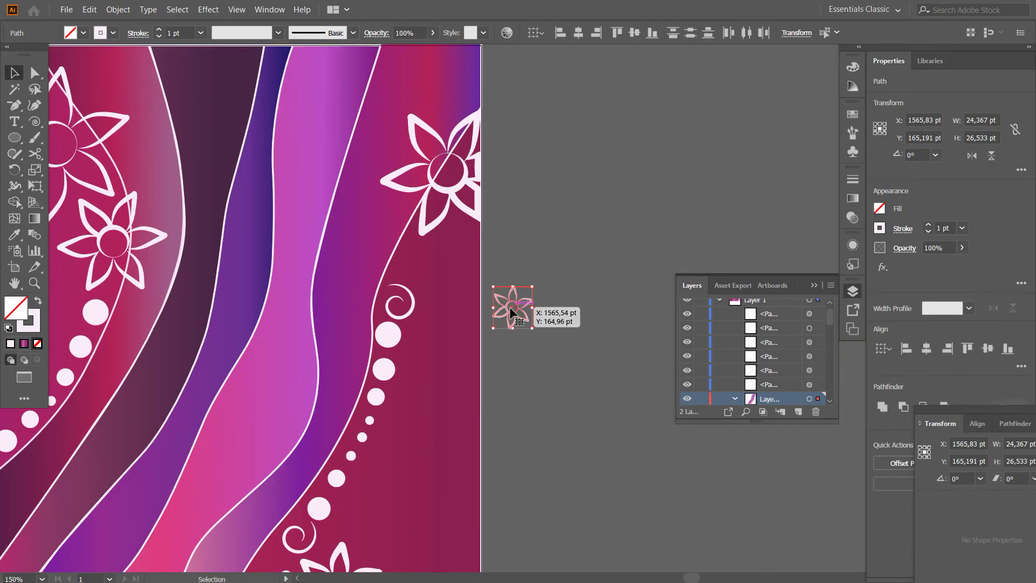
{"action": "mouse_move", "coordinate": [502, 296]}
{"action": "left_mouse_down"}
{"action": "mouse_move", "coordinate": [373, 215]}
{"action": "mouse_move", "coordinate": [400, 251]}
{"action": "left_mouse_up"}
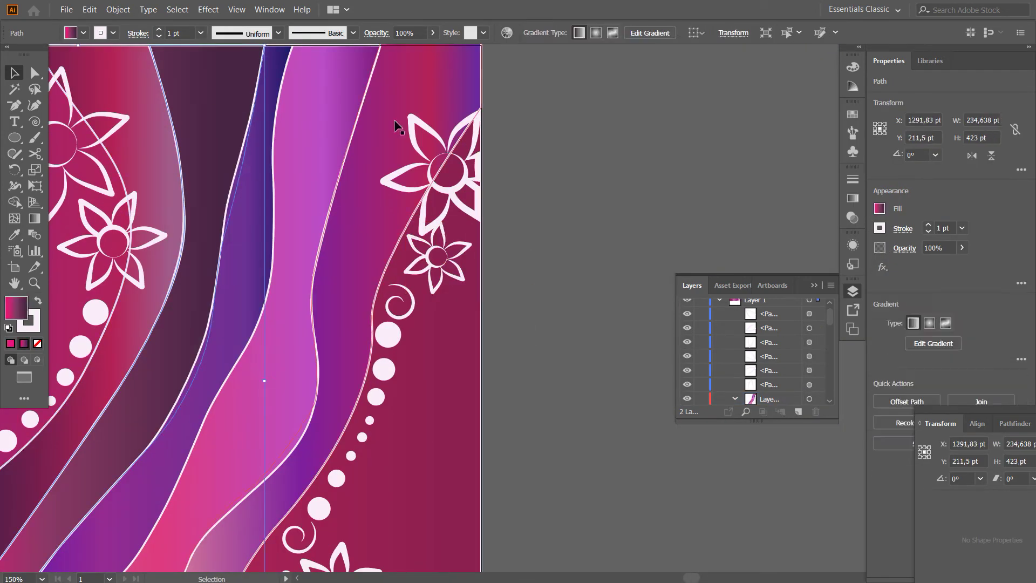
{"action": "key", "text": "ctrl+shift+a"}
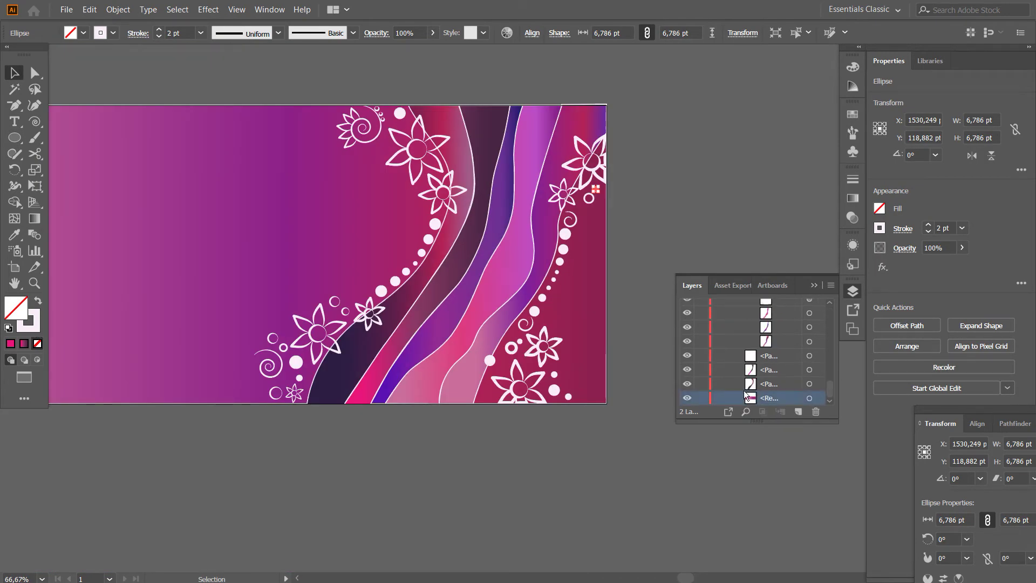
{"action": "key", "text": "slash"}
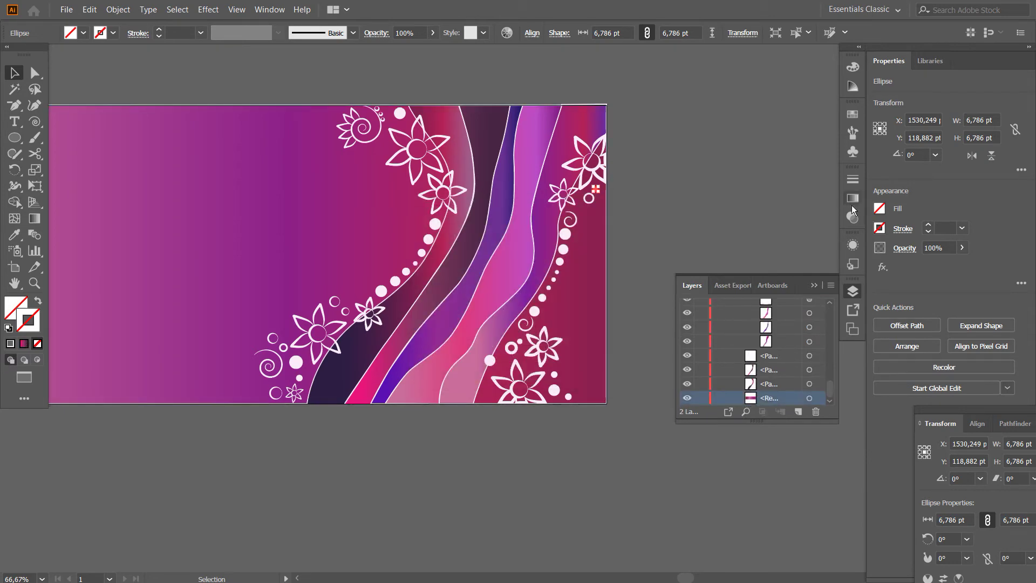
- Set the background rectangle's opacity to 73%
{"action": "left_click", "coordinate": [773, 285]}
{"action": "left_click", "coordinate": [692, 285]}
{"action": "left_click", "coordinate": [810, 397]}
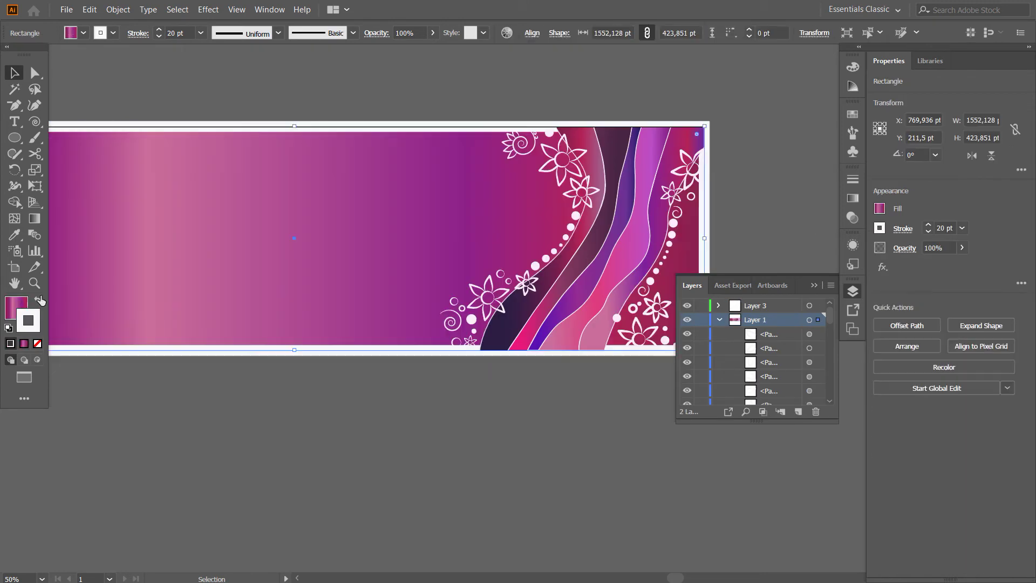
{"action": "left_click", "coordinate": [939, 247]}
{"action": "type", "text": "73"}
{"action": "key", "text": "Return"}
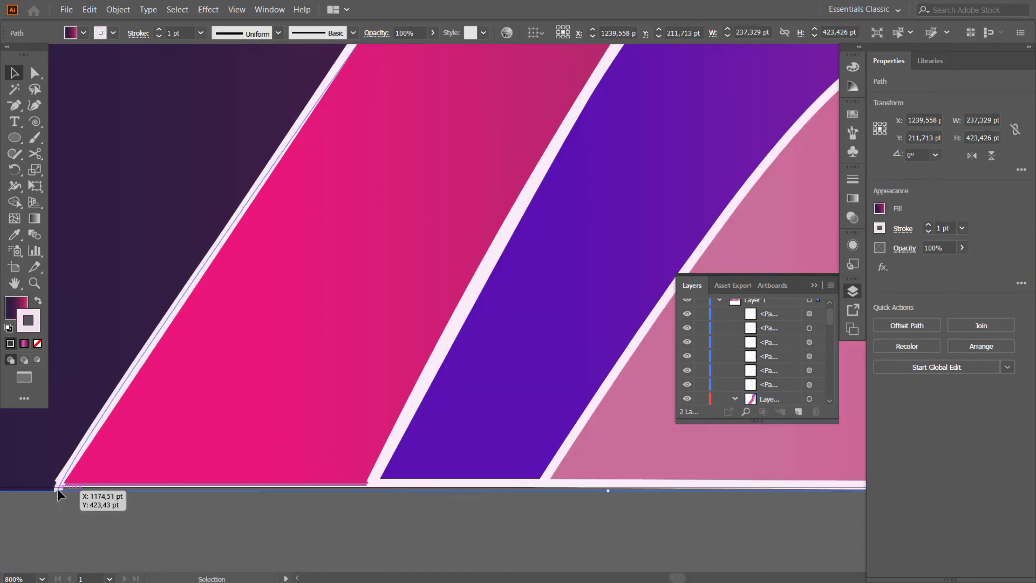
- Deselect the artwork, then expand the ribbon layer in the Layers panel and lock its objects
{"action": "key", "text": "ctrl+minus"}
{"action": "key", "text": "ctrl+minus"}
{"action": "key", "text": "ctrl+minus"}
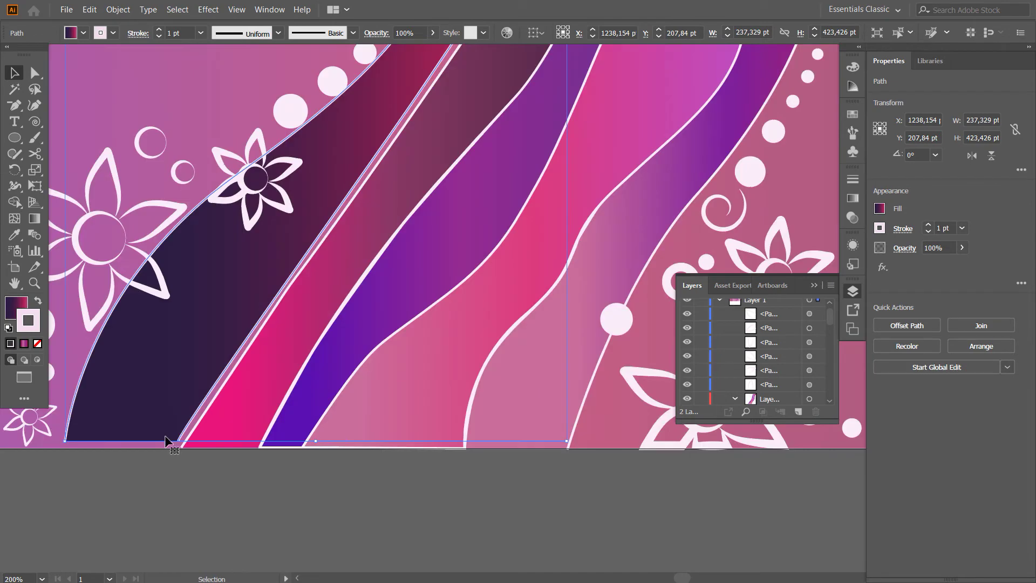
{"action": "key", "text": "ctrl+minus"}
{"action": "key", "text": "ctrl+minus"}
{"action": "key", "text": "ctrl+minus"}
{"action": "left_click", "coordinate": [192, 521]}
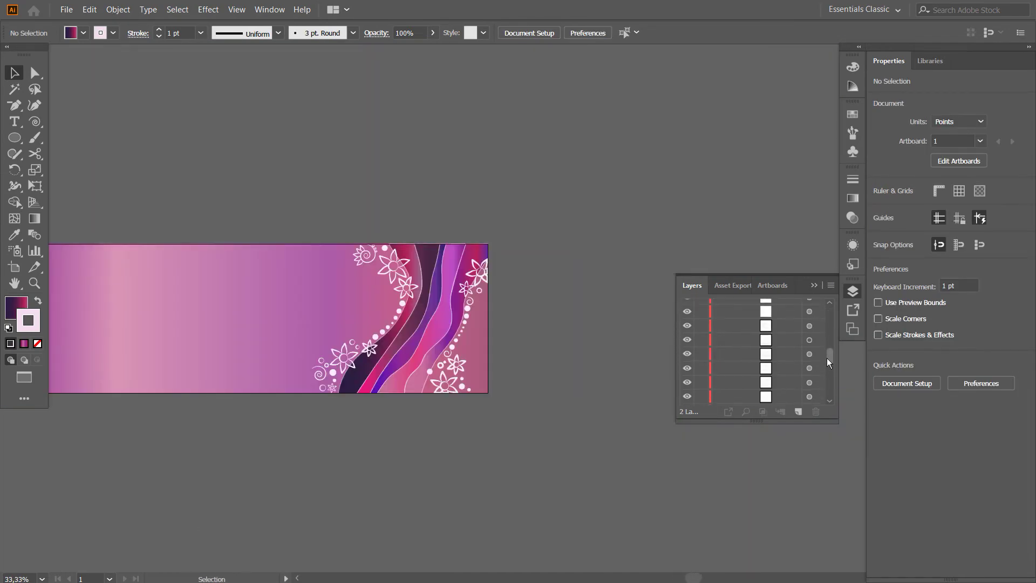
{"action": "key", "text": "ctrl+plus"}
{"action": "key", "text": "ctrl+plus"}
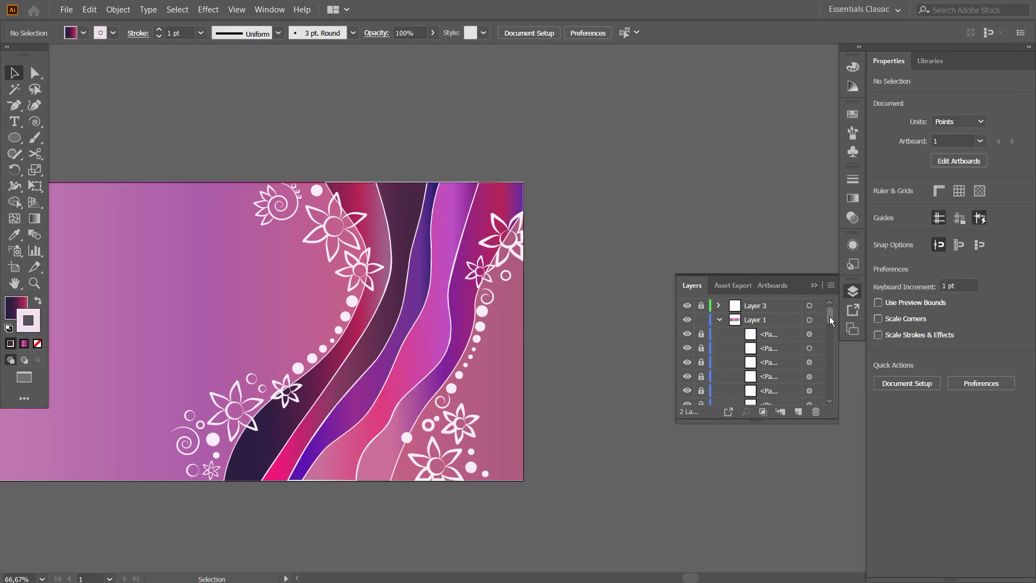
{"action": "left_click", "coordinate": [733, 341]}
{"action": "left_click_drag", "start_coordinate": [833, 319], "coordinate": [834, 307]}
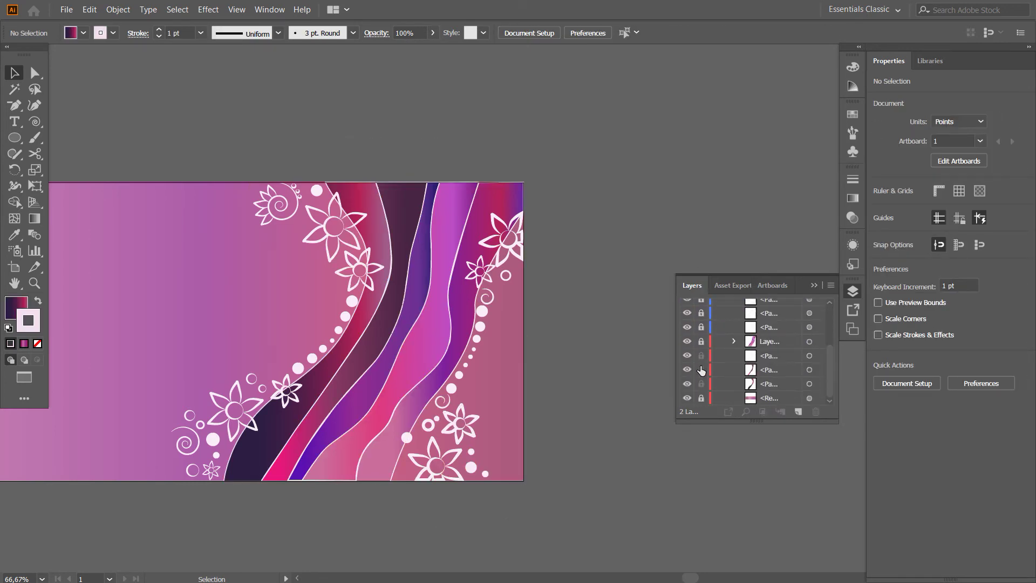
- Unlock all objects, then rotate and enlarge a copy of the wavy ribbons into the top-left corner
{"action": "key", "text": "ctrl+alt+2"}
{"action": "key", "text": "ctrl+shift+a"}
{"action": "mouse_move", "coordinate": [259, 502]}
{"action": "left_mouse_down"}
{"action": "mouse_move", "coordinate": [381, 451]}
{"action": "mouse_move", "coordinate": [582, 181]}
{"action": "left_mouse_up"}
{"action": "key", "text": "ctrl+minus"}
{"action": "mouse_move", "coordinate": [342, 122]}
{"action": "left_mouse_down"}
{"action": "mouse_move", "coordinate": [299, 196]}
{"action": "mouse_move", "coordinate": [458, 120]}
{"action": "left_mouse_up"}
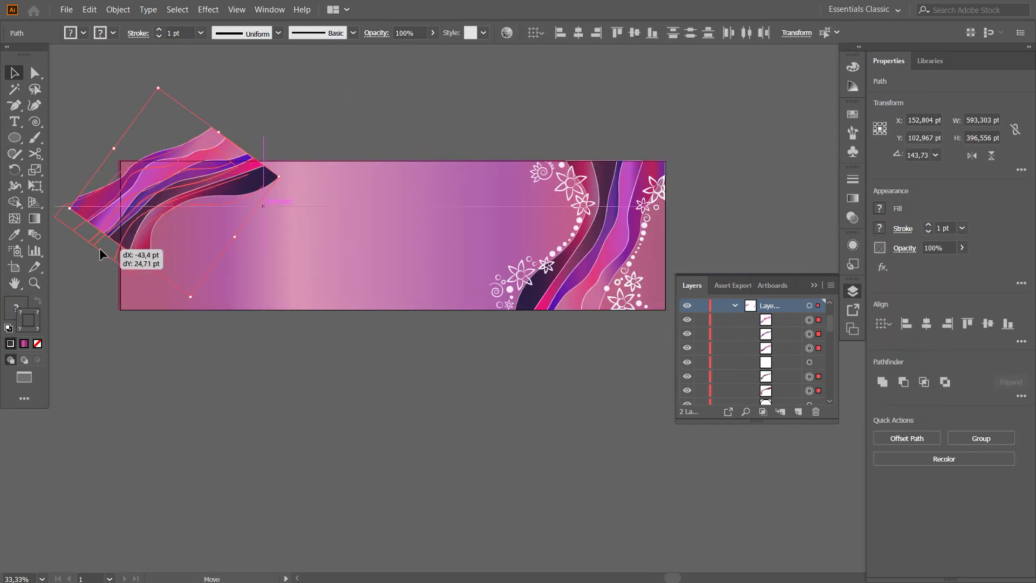
{"action": "left_click_drag", "start_coordinate": [100, 254], "coordinate": [133, 238]}
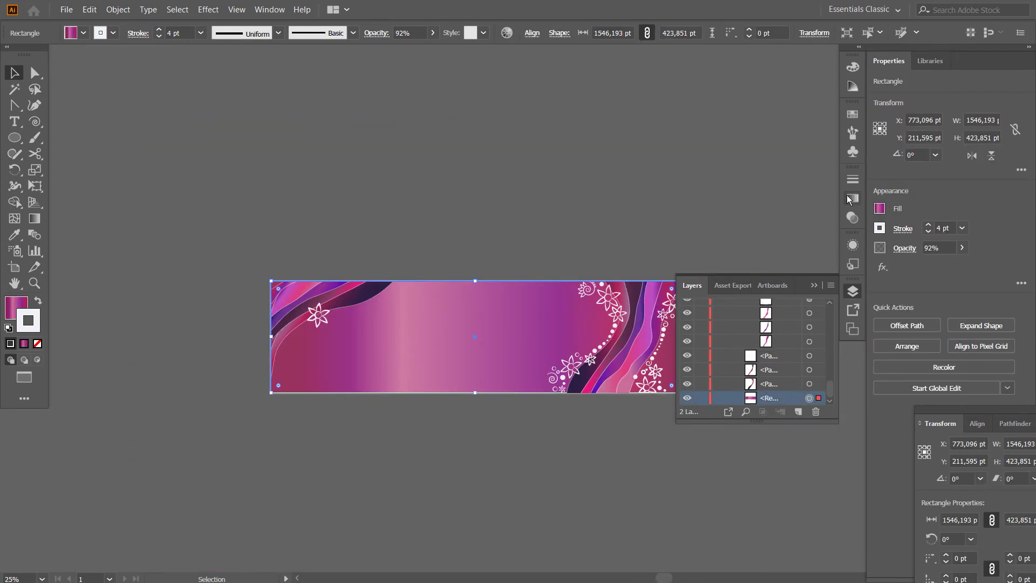
- Add a colour stop at 44.3% to the background rectangle's gradient
{"action": "key", "text": "g"}
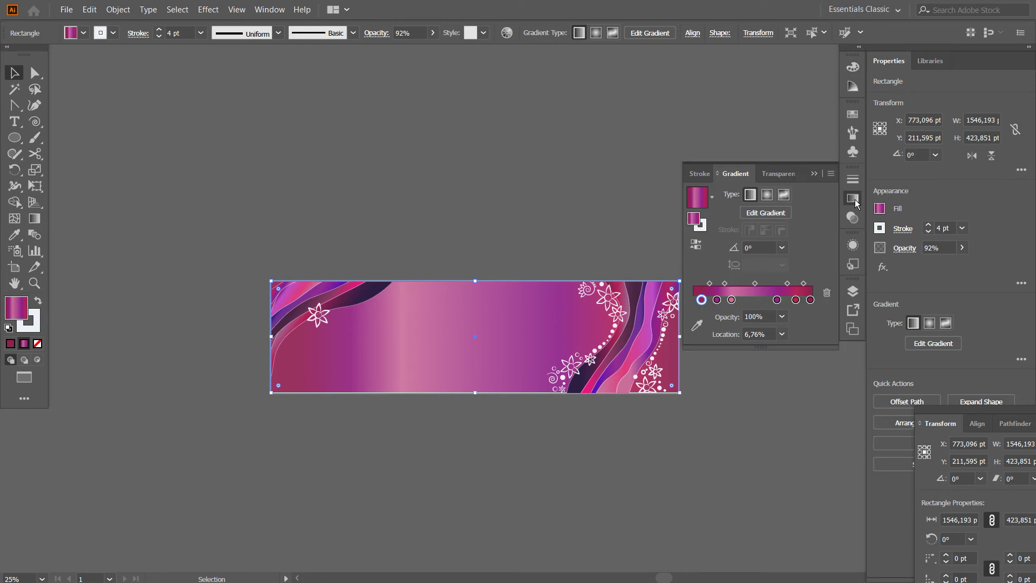
{"action": "left_click", "coordinate": [735, 276]}
{"action": "key", "text": "v"}
{"action": "left_click_drag", "start_coordinate": [735, 300], "coordinate": [746, 300]}
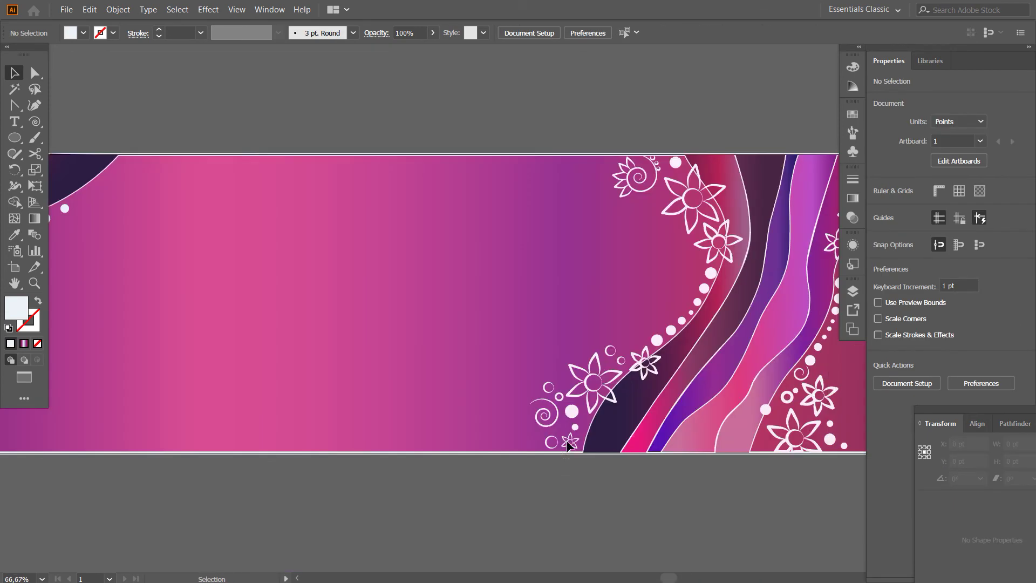
{"action": "left_click", "coordinate": [568, 444]}
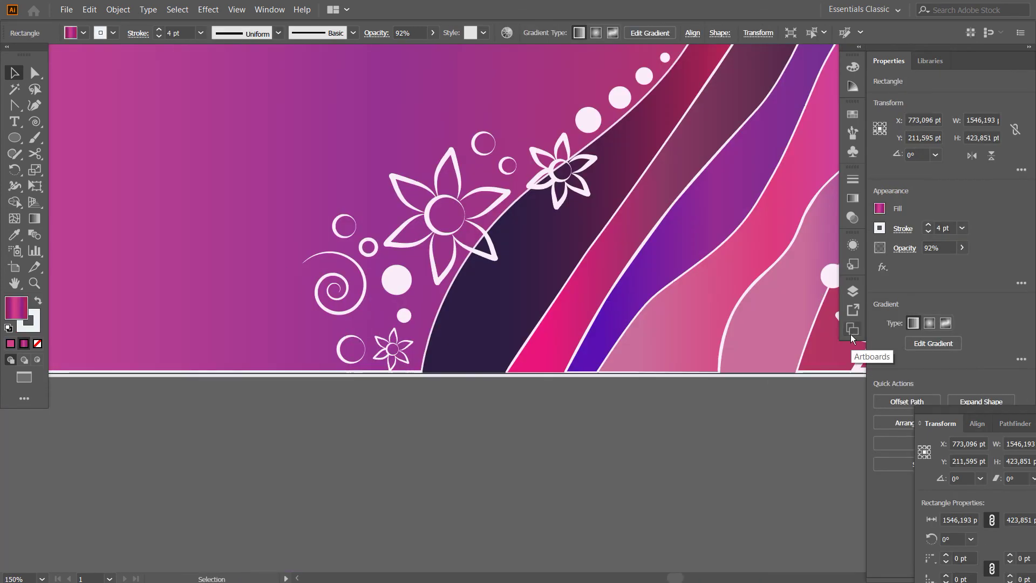
- Give the small bottom flower a 3 pt outline
{"action": "left_click", "coordinate": [852, 291]}
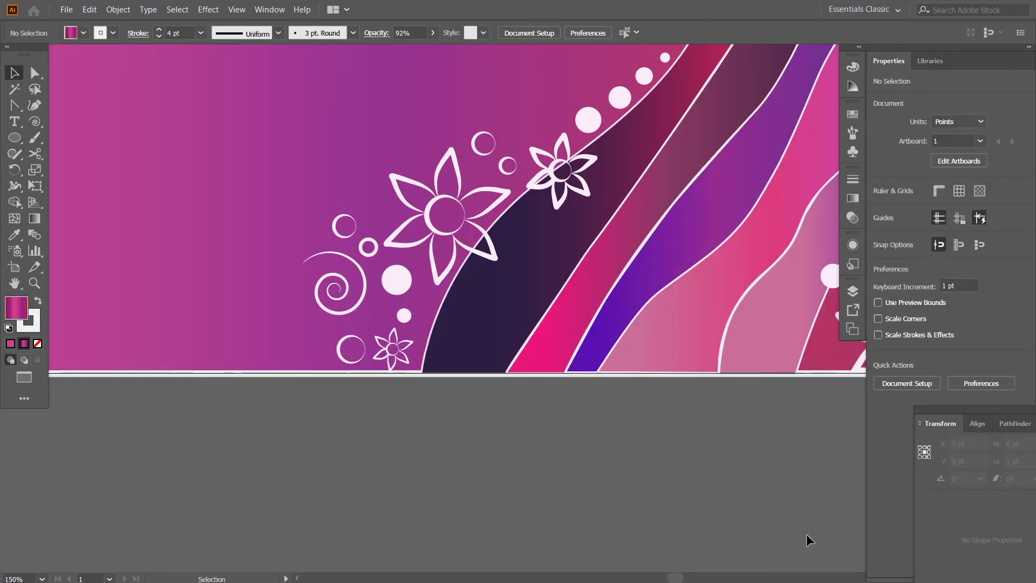
{"action": "scroll", "coordinate": [417, 471], "scroll_direction": "left", "scroll_amount": 5}
{"action": "left_click", "coordinate": [520, 349]}
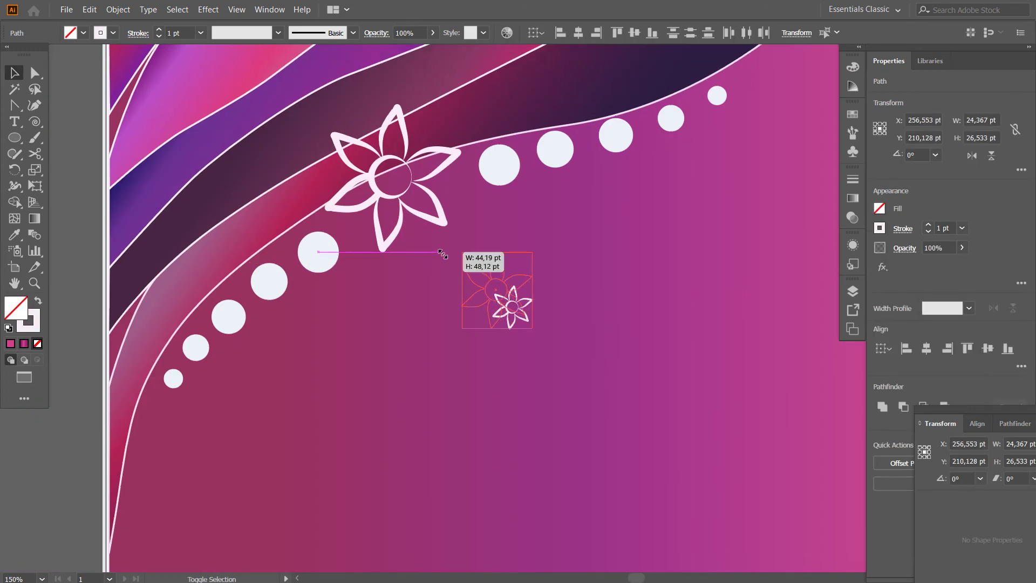
{"action": "left_click", "coordinate": [200, 33]}
{"action": "left_click", "coordinate": [225, 176]}
- Place copies of the flower in the banner's lower-left corner
{"action": "left_click_drag", "start_coordinate": [499, 291], "coordinate": [363, 289]}
{"action": "left_click_drag", "start_coordinate": [493, 289], "coordinate": [126, 474]}
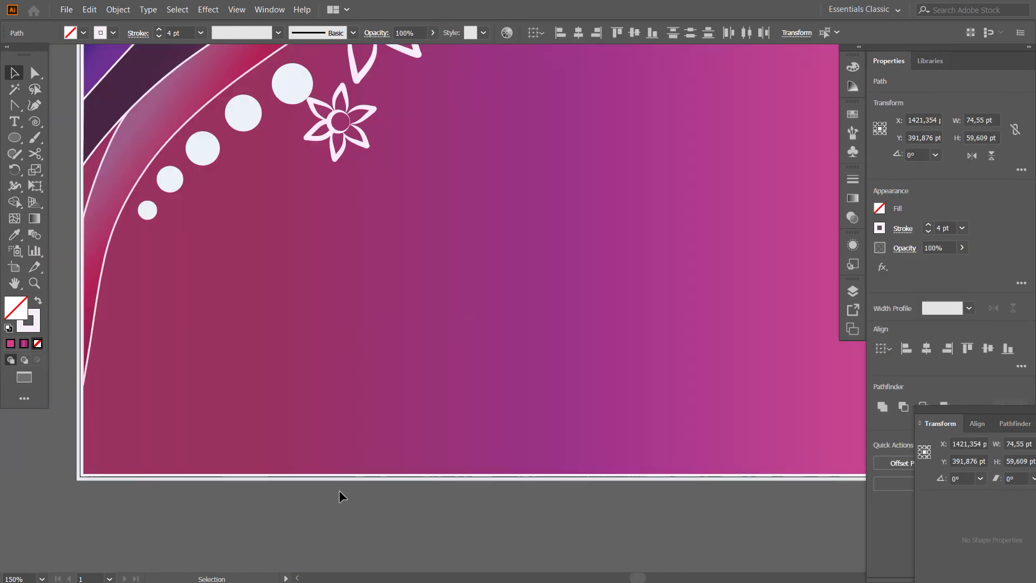
{"action": "left_click_drag", "start_coordinate": [520, 331], "coordinate": [286, 438]}
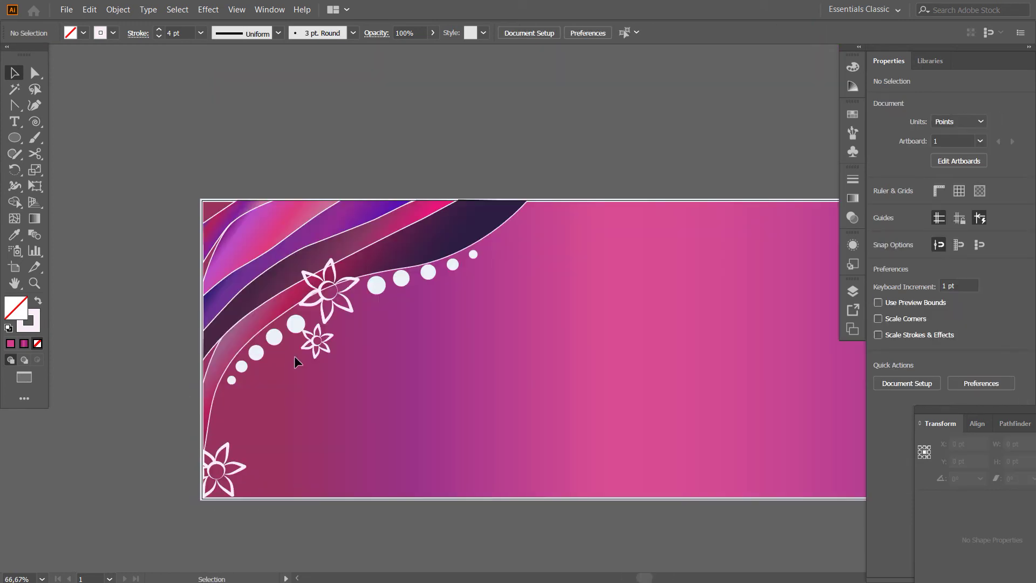
{"action": "left_click_drag", "start_coordinate": [310, 354], "coordinate": [512, 321]}
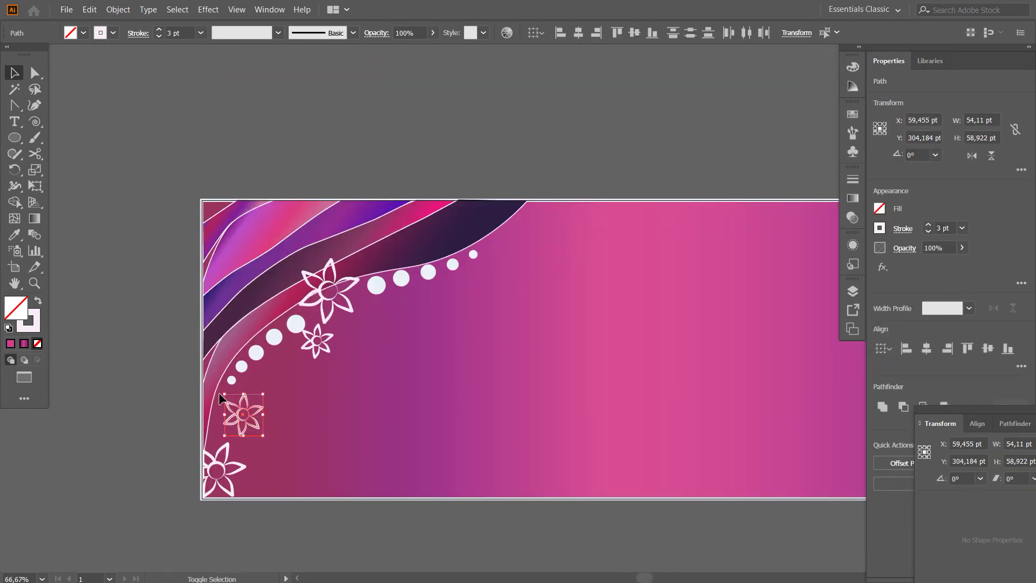
{"action": "left_click_drag", "start_coordinate": [245, 416], "coordinate": [224, 416]}
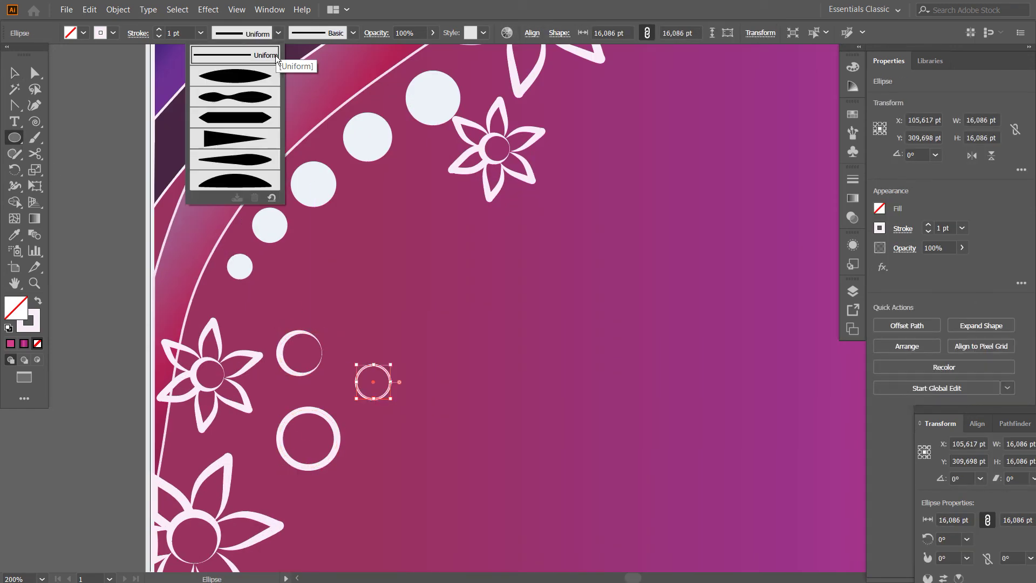
- Set the small circles' outline to 2 pt
{"action": "left_click", "coordinate": [200, 33]}
{"action": "left_click_drag", "start_coordinate": [301, 352], "coordinate": [344, 386]}
{"action": "scroll", "coordinate": [344, 382], "scroll_direction": "up", "scroll_amount": 4}
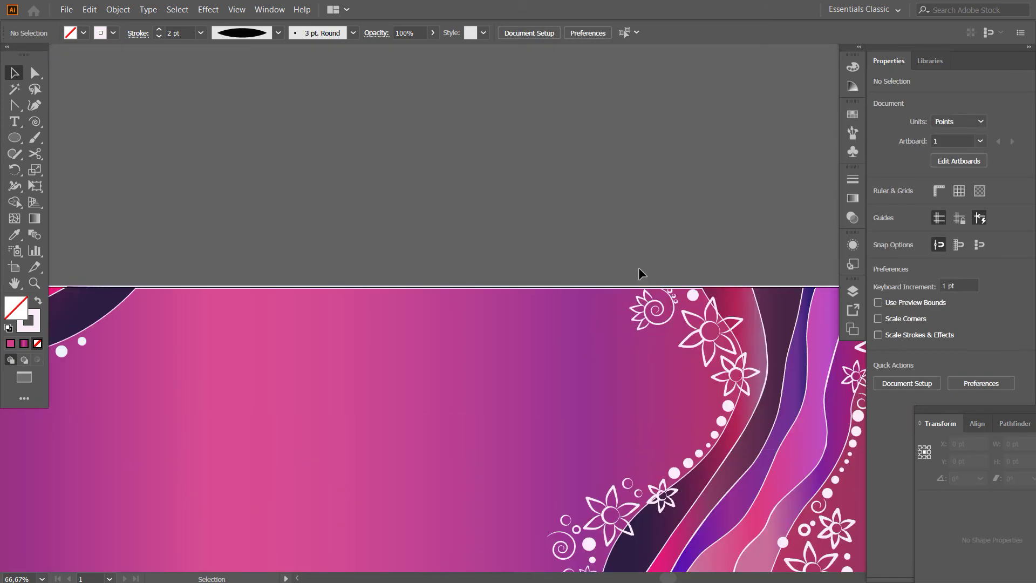
- Give the top-edge spiral flower a 3 pt outline and move it left
{"action": "left_click", "coordinate": [655, 305]}
{"action": "left_click", "coordinate": [201, 33]}
{"action": "left_click", "coordinate": [224, 121]}
{"action": "left_click_drag", "start_coordinate": [513, 308], "coordinate": [406, 309]}
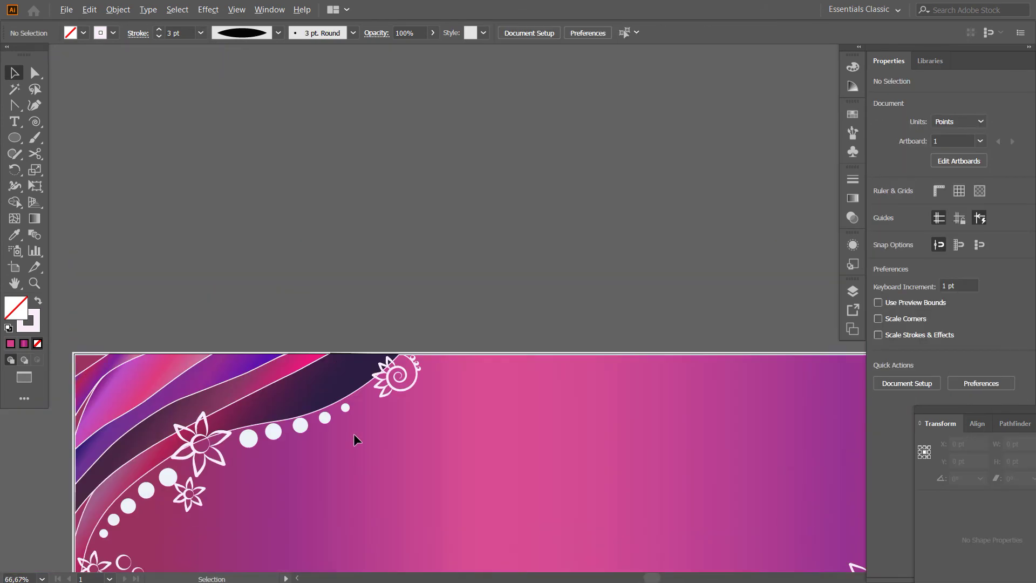
- Draw a new spiral below the flower with a 3 pt stroke and lens width profile
{"action": "left_click_drag", "start_coordinate": [309, 430], "coordinate": [383, 413]}
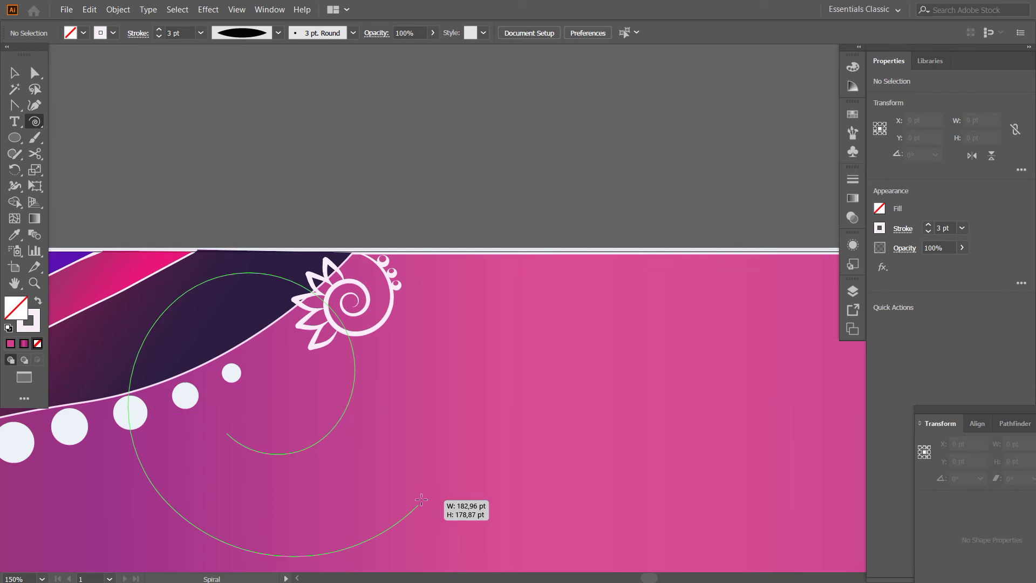
{"action": "left_click", "coordinate": [200, 33]}
{"action": "left_click", "coordinate": [209, 117]}
{"action": "left_click", "coordinate": [278, 33]}
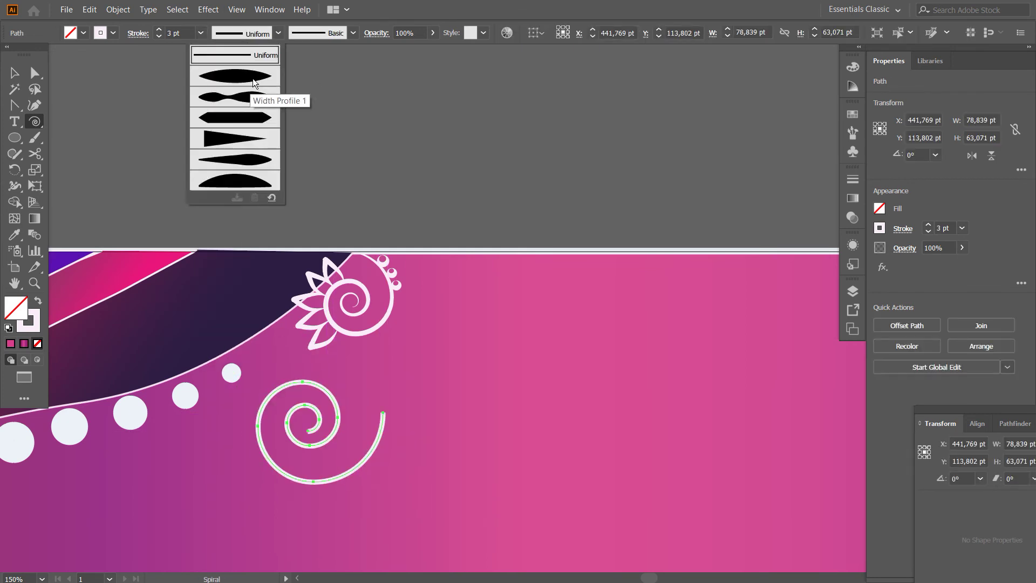
{"action": "left_click", "coordinate": [259, 91]}
- Copy the spiral to the upper right, then rotate and scale the spirals into place
{"action": "mouse_move", "coordinate": [334, 432]}
{"action": "left_mouse_down"}
{"action": "mouse_move", "coordinate": [273, 442]}
{"action": "mouse_move", "coordinate": [525, 316]}
{"action": "left_mouse_up"}
{"action": "mouse_move", "coordinate": [578, 265]}
{"action": "left_mouse_down"}
{"action": "mouse_move", "coordinate": [505, 352]}
{"action": "mouse_move", "coordinate": [410, 378]}
{"action": "left_mouse_up"}
{"action": "key", "text": "ctrl+minus"}
{"action": "key", "text": "ctrl+minus"}
{"action": "left_click_drag", "start_coordinate": [313, 378], "coordinate": [298, 371]}
{"action": "left_click", "coordinate": [523, 174]}
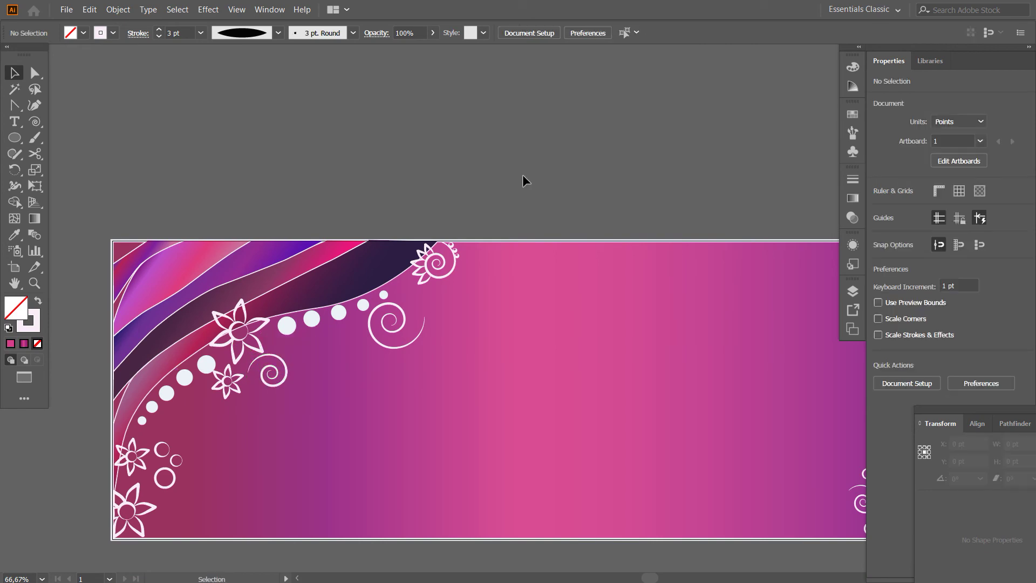
- Draw a small circle below the dotted trail
{"action": "key", "text": "ctrl+plus"}
{"action": "key", "text": "ctrl+plus"}
{"action": "left_click_drag", "start_coordinate": [15, 138], "coordinate": [89, 176]}
{"action": "left_click_drag", "start_coordinate": [185, 397], "coordinate": [232, 443]}
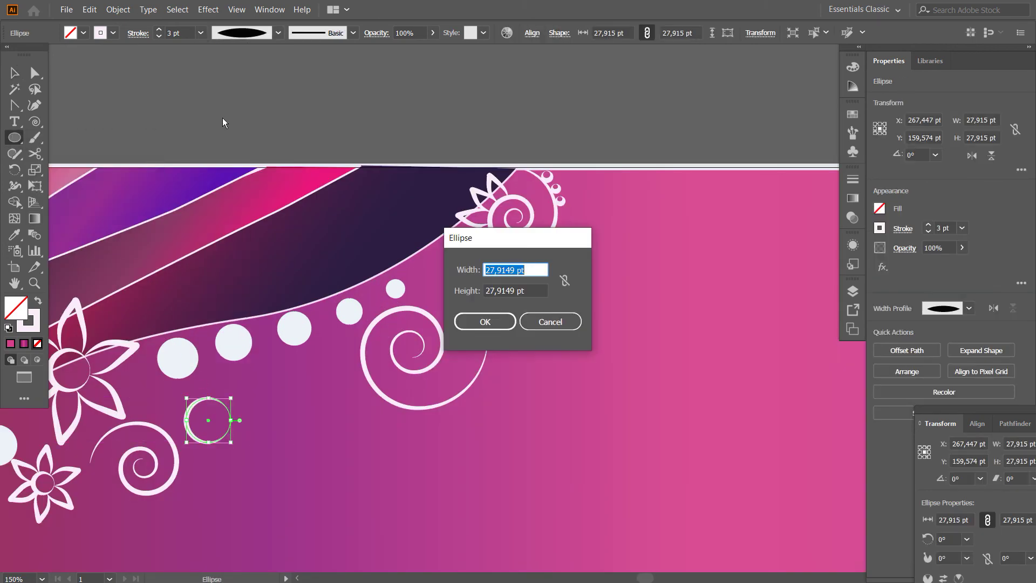
{"action": "key", "text": "ctrl+minus"}
{"action": "key", "text": "ctrl+minus"}
{"action": "key", "text": "ctrl+minus"}
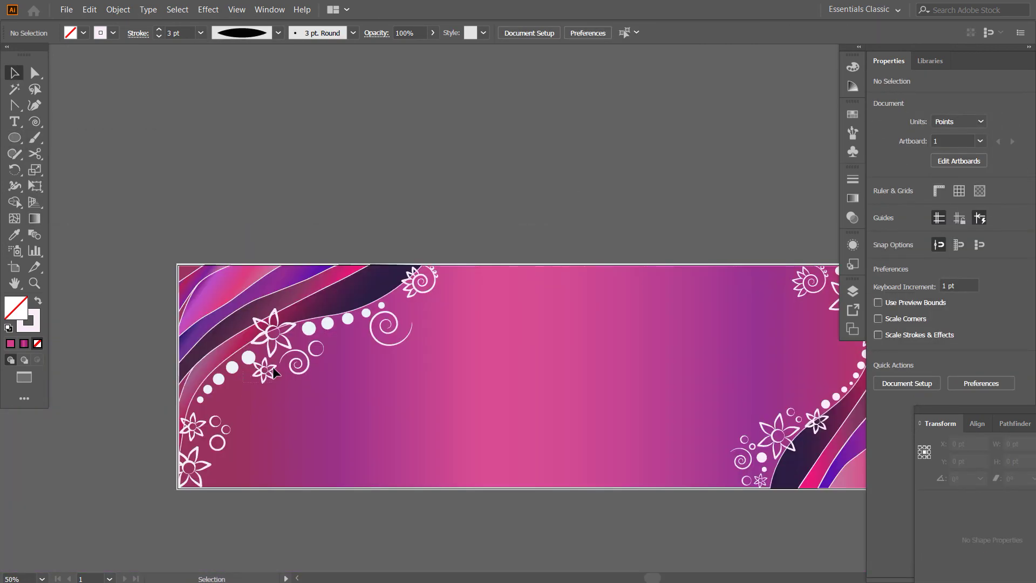
- Move a small flower into the top-left cluster and nudge the large top flower
{"action": "left_click_drag", "start_coordinate": [265, 370], "coordinate": [517, 312]}
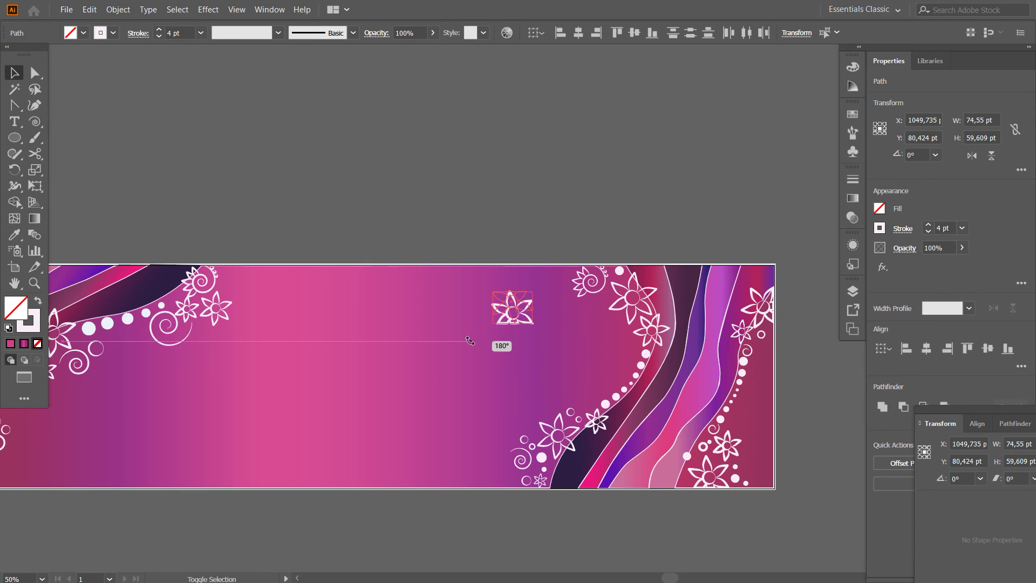
{"action": "left_click_drag", "start_coordinate": [507, 304], "coordinate": [247, 278]}
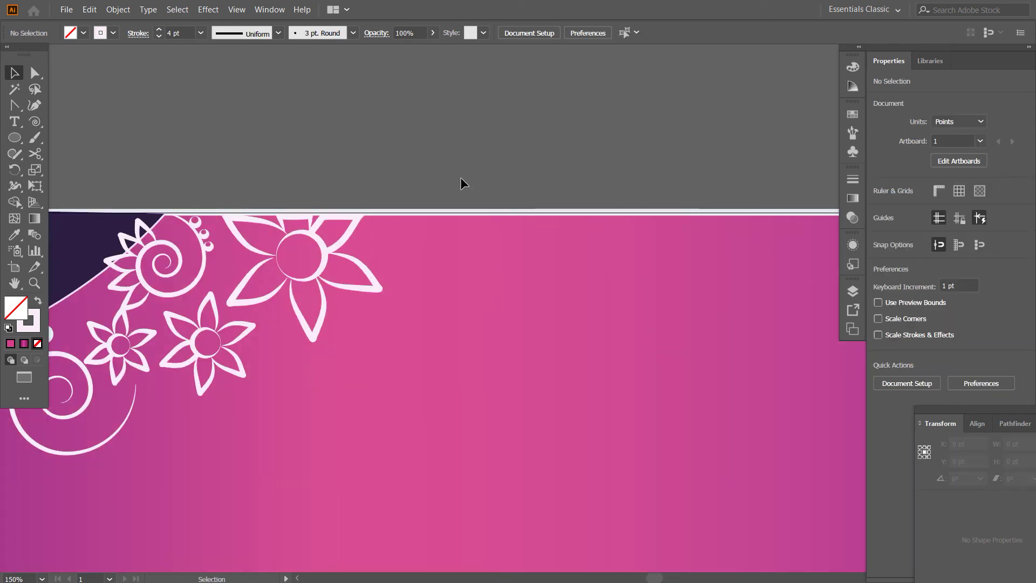
{"action": "left_click_drag", "start_coordinate": [302, 254], "coordinate": [306, 251]}
{"action": "left_click", "coordinate": [344, 156]}
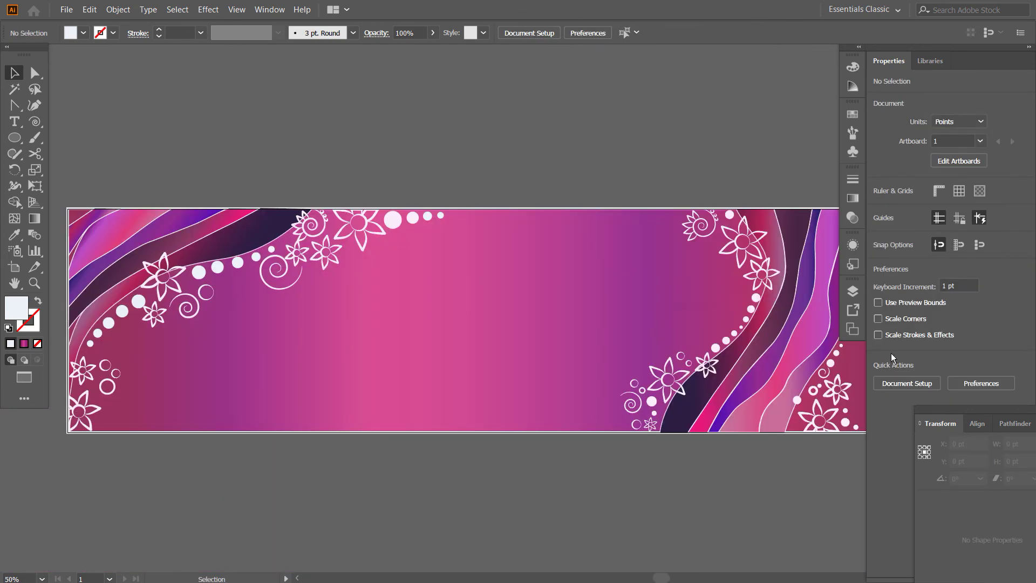
- Browse the Layers list and Gradient panel to locate the background rectangle
{"action": "left_click", "coordinate": [853, 291]}
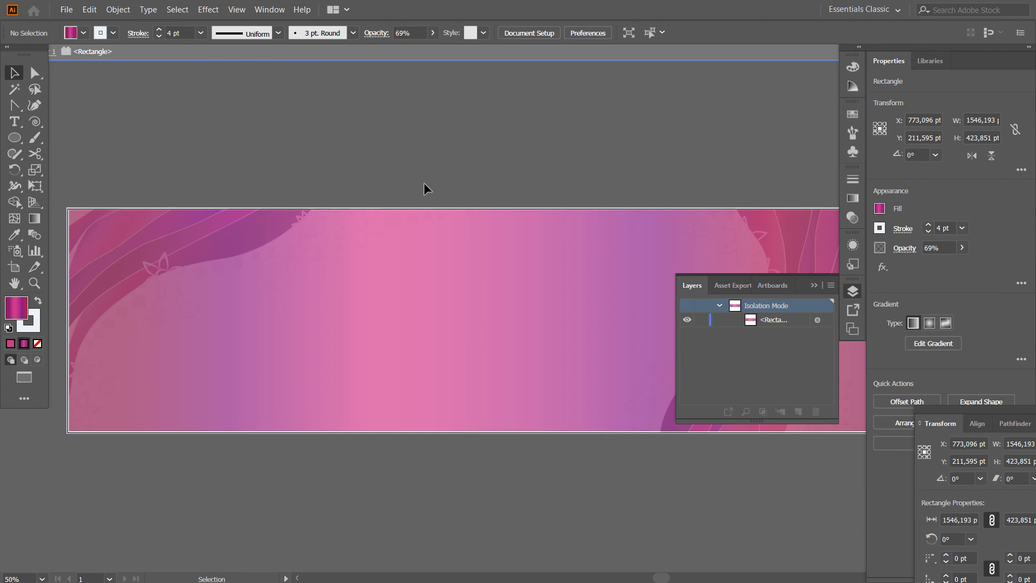
{"action": "left_click", "coordinate": [852, 199]}
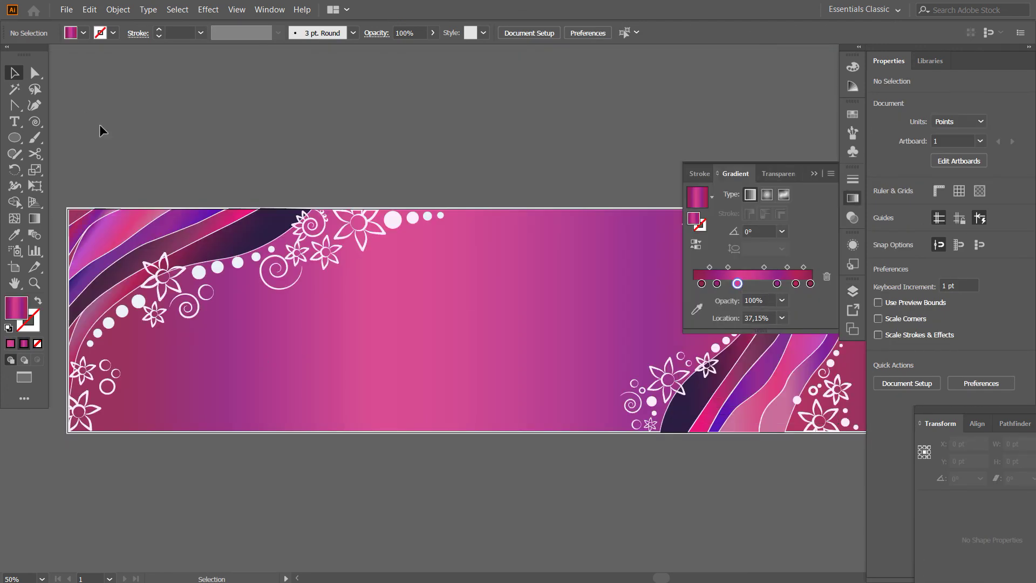
{"action": "scroll", "coordinate": [100, 130], "scroll_direction": "right", "scroll_amount": 3}
{"action": "left_click", "coordinate": [855, 199]}
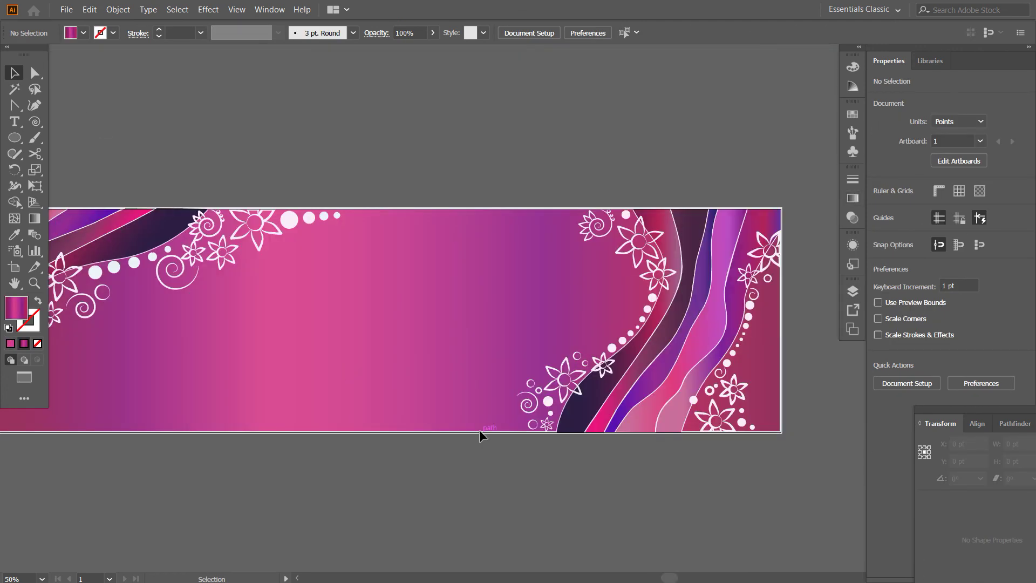
{"action": "scroll", "coordinate": [574, 203], "scroll_direction": "up", "scroll_amount": 3}
{"action": "scroll", "coordinate": [348, 241], "scroll_direction": "down", "scroll_amount": 3}
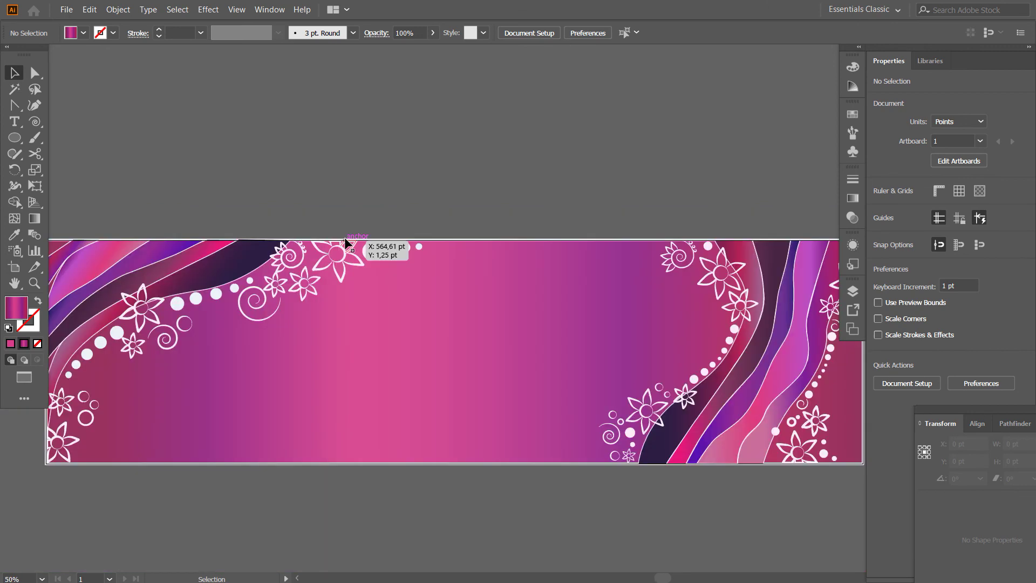
{"action": "scroll", "coordinate": [348, 237], "scroll_direction": "down", "scroll_amount": 2}
- Select the background rectangle and move one gradient stop to about 90%
{"action": "left_click", "coordinate": [853, 291]}
{"action": "left_click", "coordinate": [809, 398]}
{"action": "left_click", "coordinate": [853, 198]}
{"action": "left_click", "coordinate": [795, 300]}
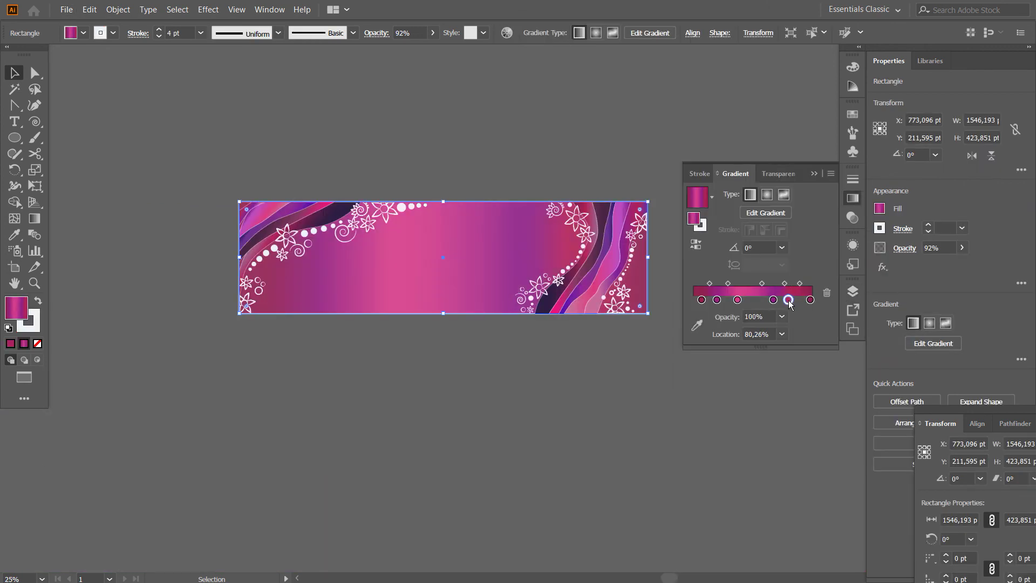
{"action": "left_click_drag", "start_coordinate": [788, 301], "coordinate": [803, 304]}
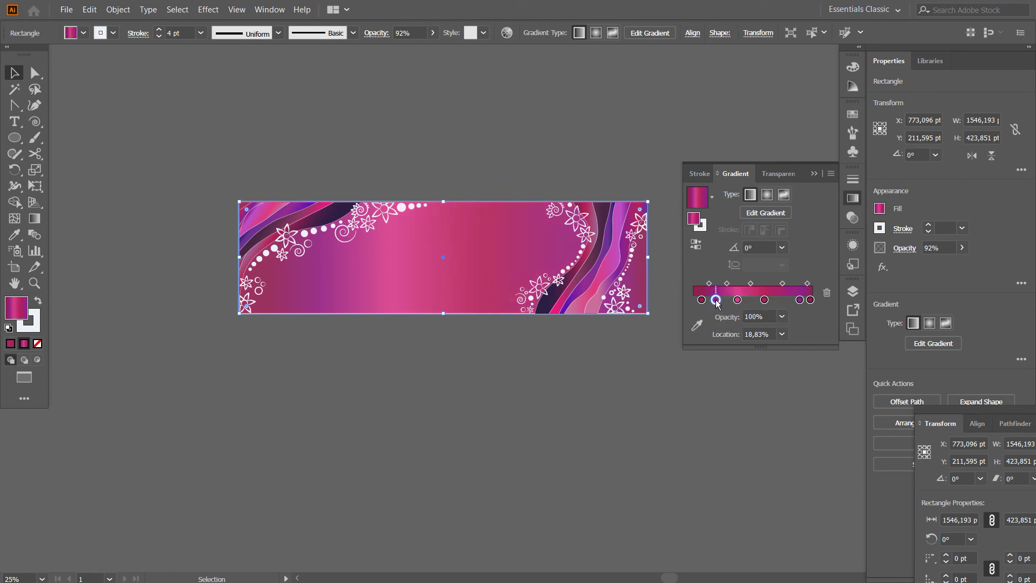
- Select the gradient stop near 42%, then deselect the background
{"action": "scroll", "coordinate": [779, 369], "scroll_direction": "up", "scroll_amount": 2}
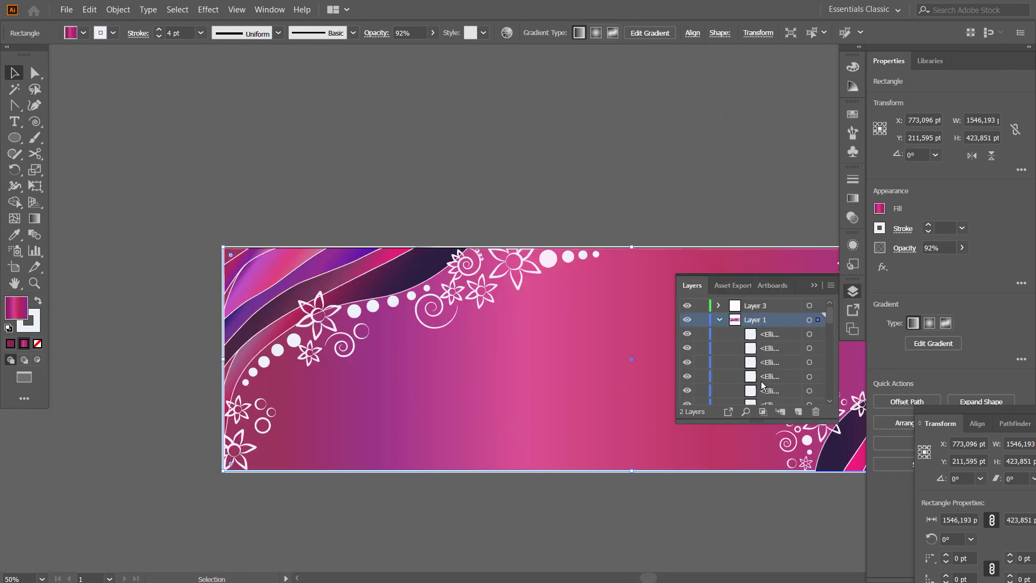
{"action": "left_click", "coordinate": [853, 198]}
{"action": "left_click", "coordinate": [743, 300]}
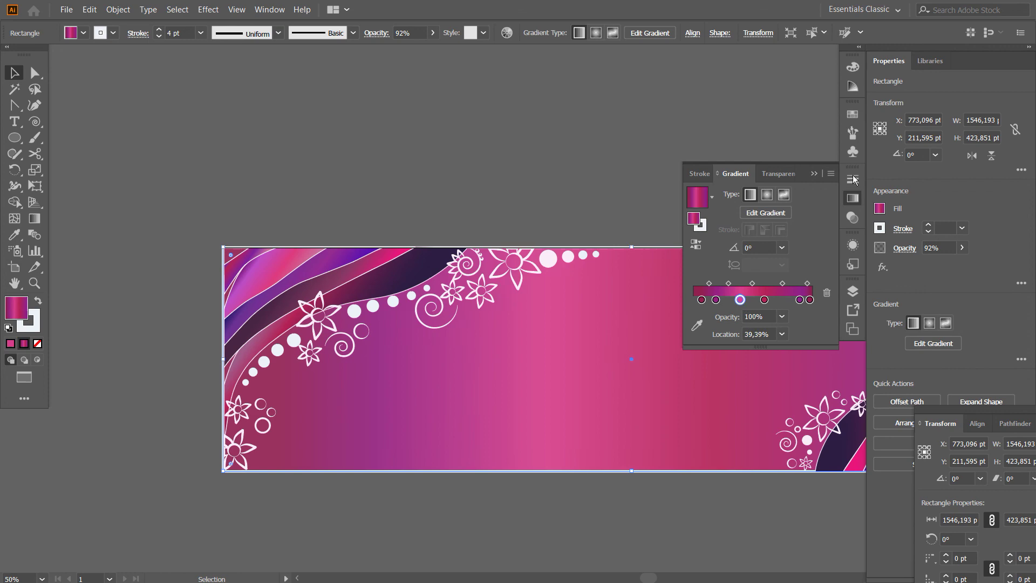
{"action": "left_click", "coordinate": [685, 187]}
- Select a flower's centre circle and open the Color Picker for its fill
{"action": "scroll", "coordinate": [685, 186], "scroll_direction": "up", "scroll_amount": 2}
{"action": "scroll", "coordinate": [494, 186], "scroll_direction": "up", "scroll_amount": 2}
{"action": "left_click", "coordinate": [459, 427]}
{"action": "double_click", "coordinate": [28, 320]}
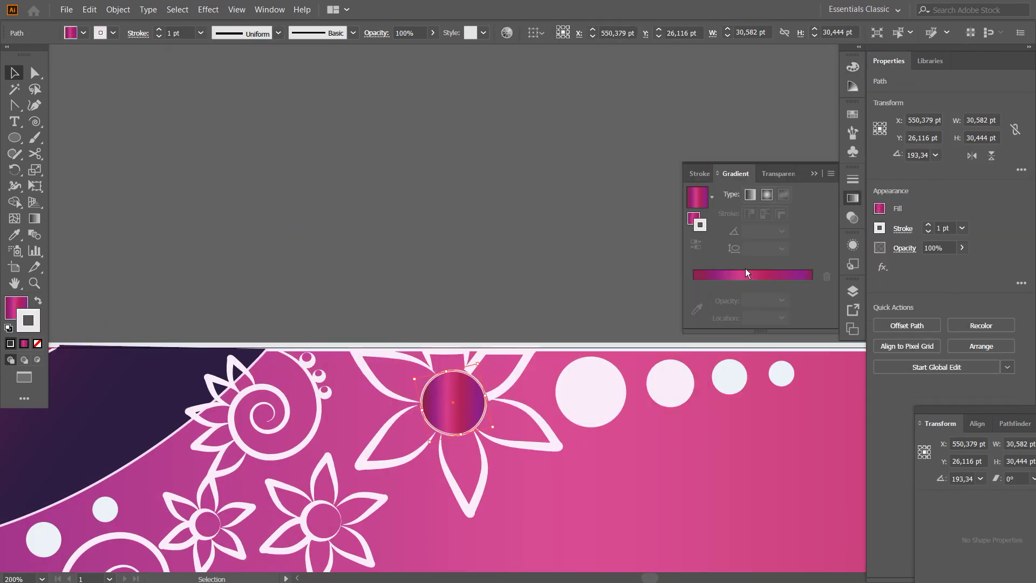
- Thin the centre circle's outline to 2 pt and try a gradient fill
{"action": "left_click", "coordinate": [747, 273]}
{"action": "left_click", "coordinate": [22, 309]}
{"action": "left_click", "coordinate": [278, 33]}
{"action": "left_click", "coordinate": [243, 51]}
{"action": "left_click", "coordinate": [853, 198]}
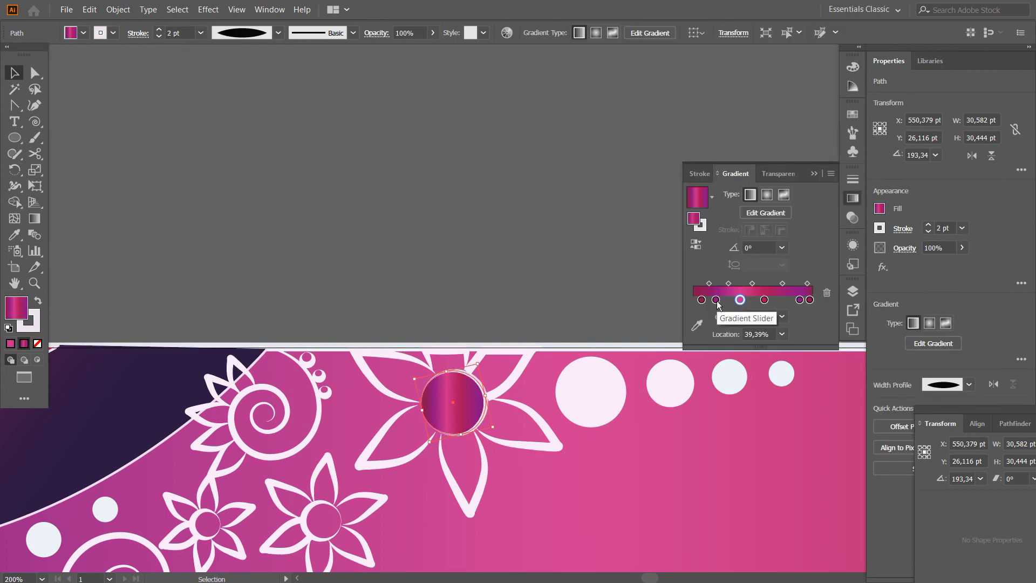
- Fill the flower centres with dark purples 402B60 and 7D4BA0
{"action": "left_click", "coordinate": [106, 407]}
{"action": "double_click", "coordinate": [16, 307]}
{"action": "left_click", "coordinate": [664, 212]}
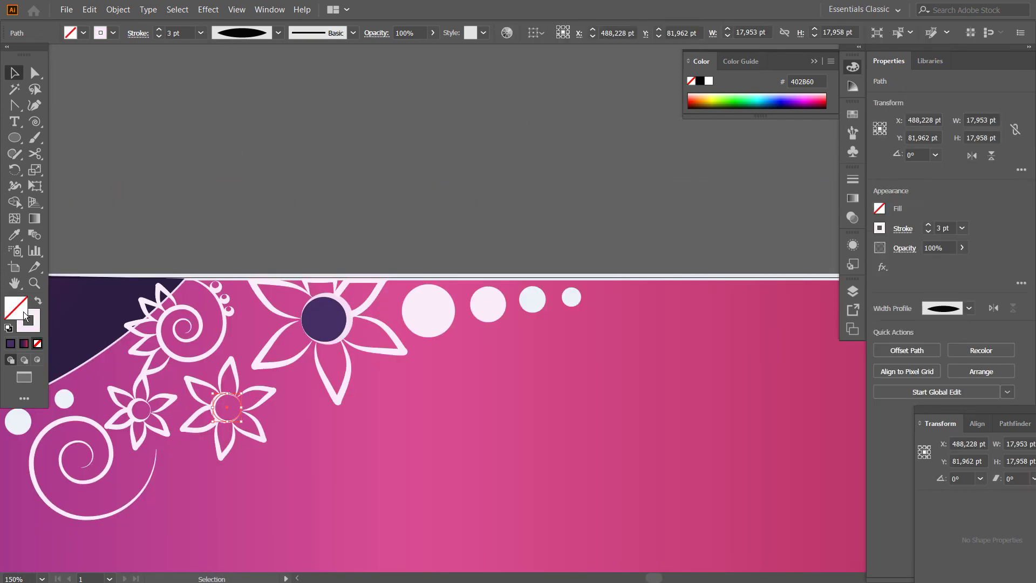
{"action": "double_click", "coordinate": [24, 316]}
{"action": "left_click_drag", "start_coordinate": [613, 226], "coordinate": [612, 212]}
{"action": "left_click", "coordinate": [659, 211]}
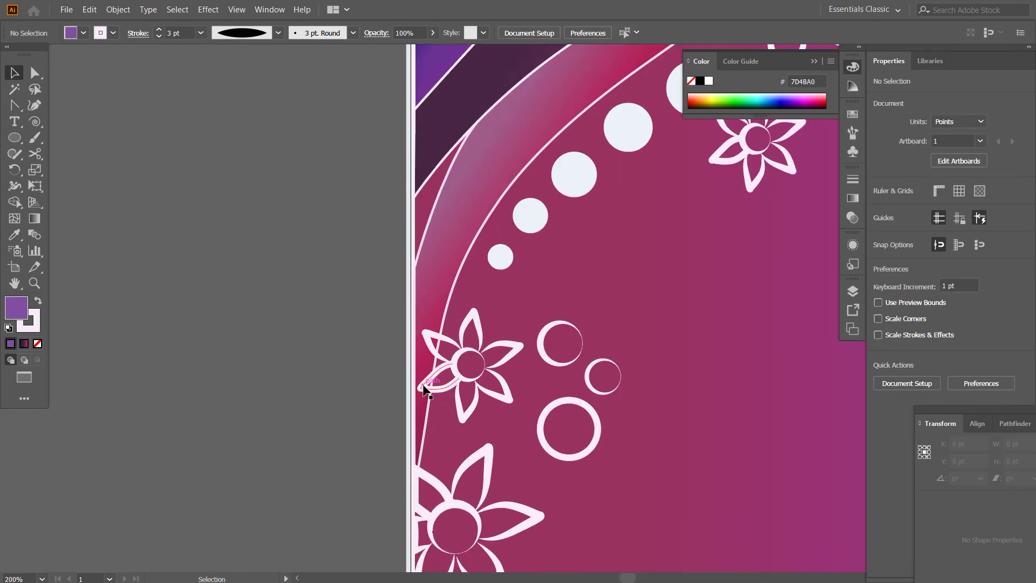